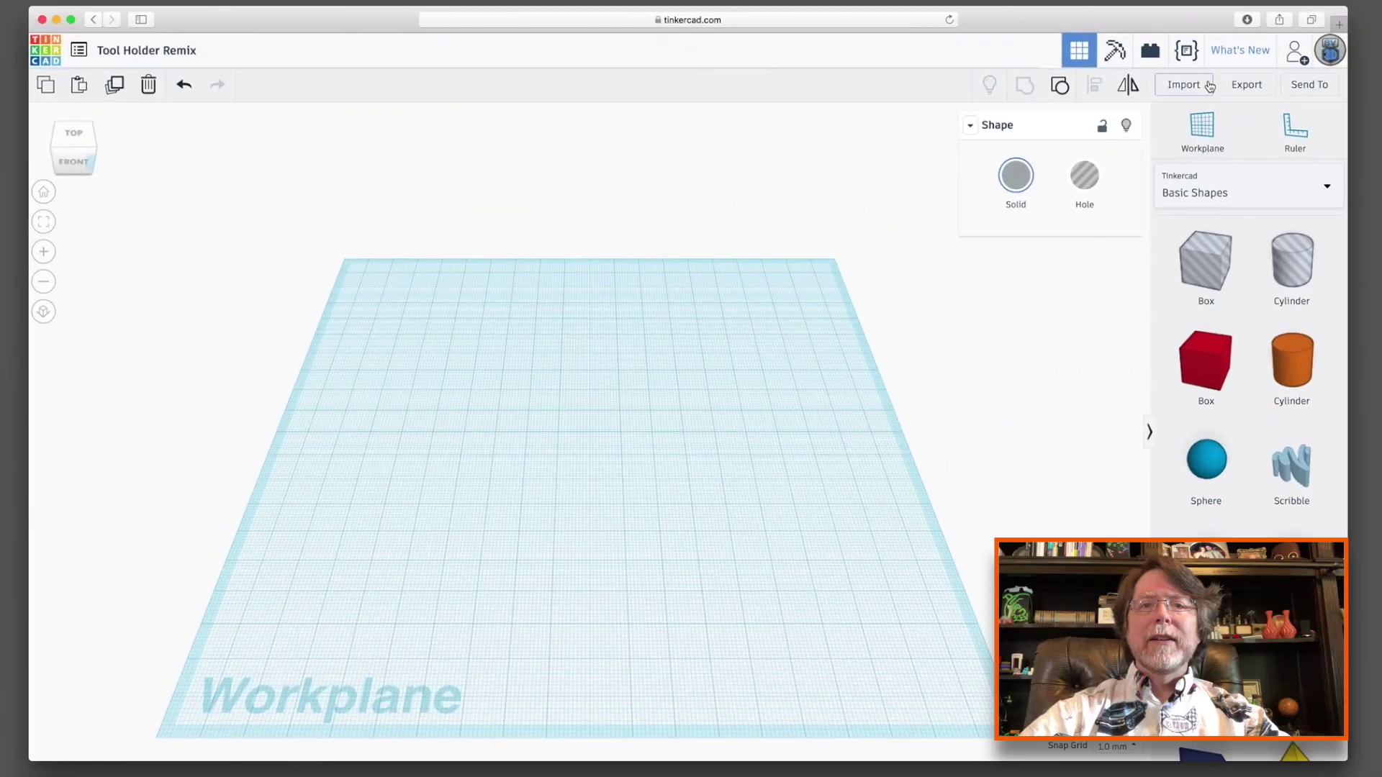
# Step: Import tool_holder_v2.stl onto the workplane
pyautogui.click(1196, 88)
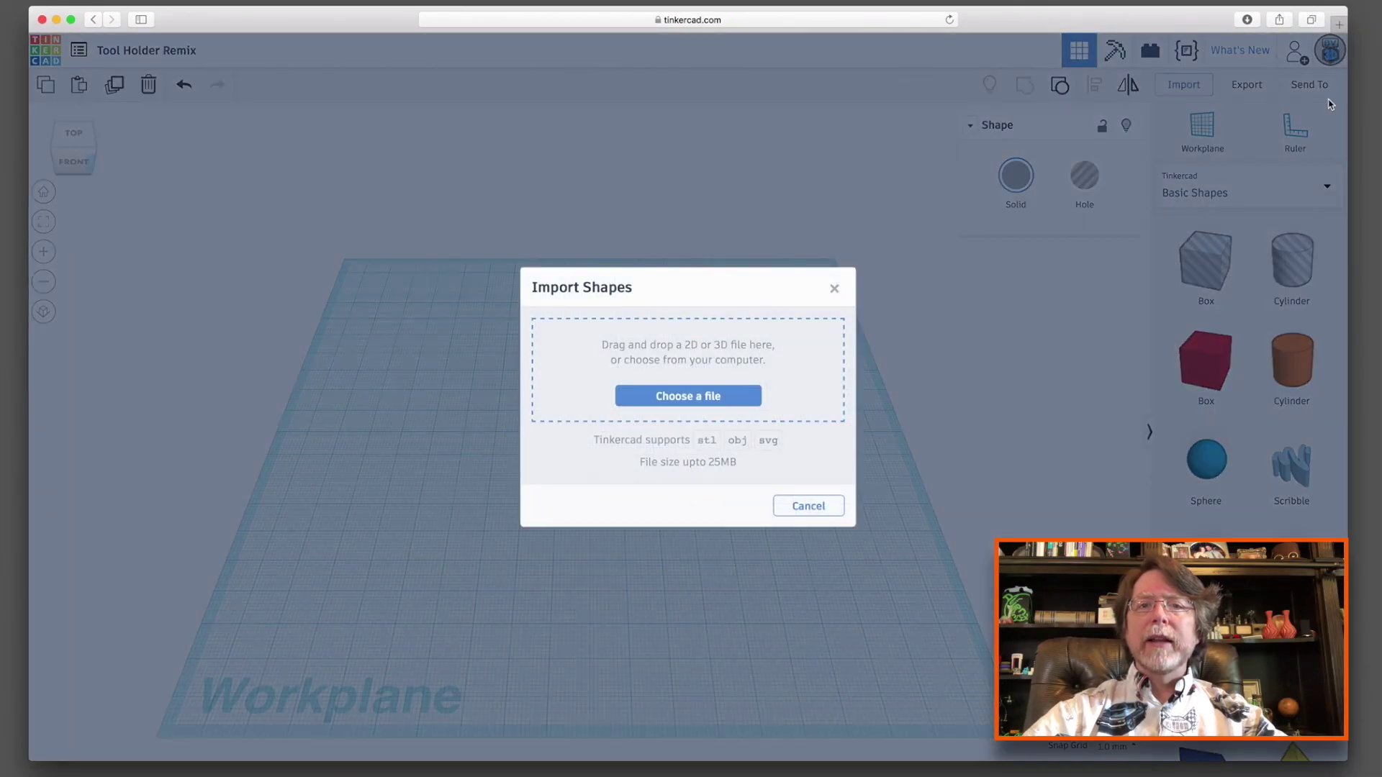
pyautogui.moveTo(1022, 283); pyautogui.dragTo(789, 361)
pyautogui.click(808, 521)
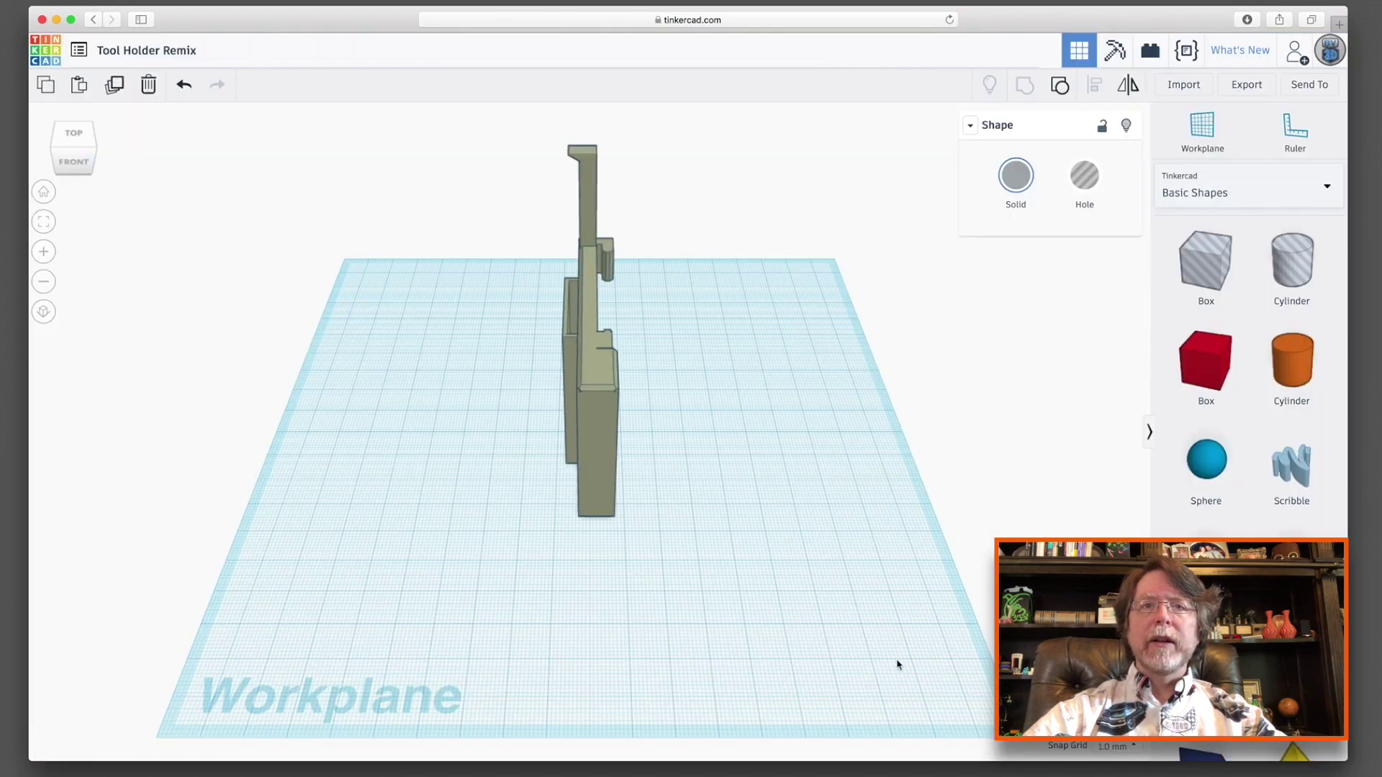
# Step: Rotate the imported holder 90° so it lies flat, and move it toward the front
pyautogui.moveTo(898, 665); pyautogui.dragTo(626, 701, button='right')
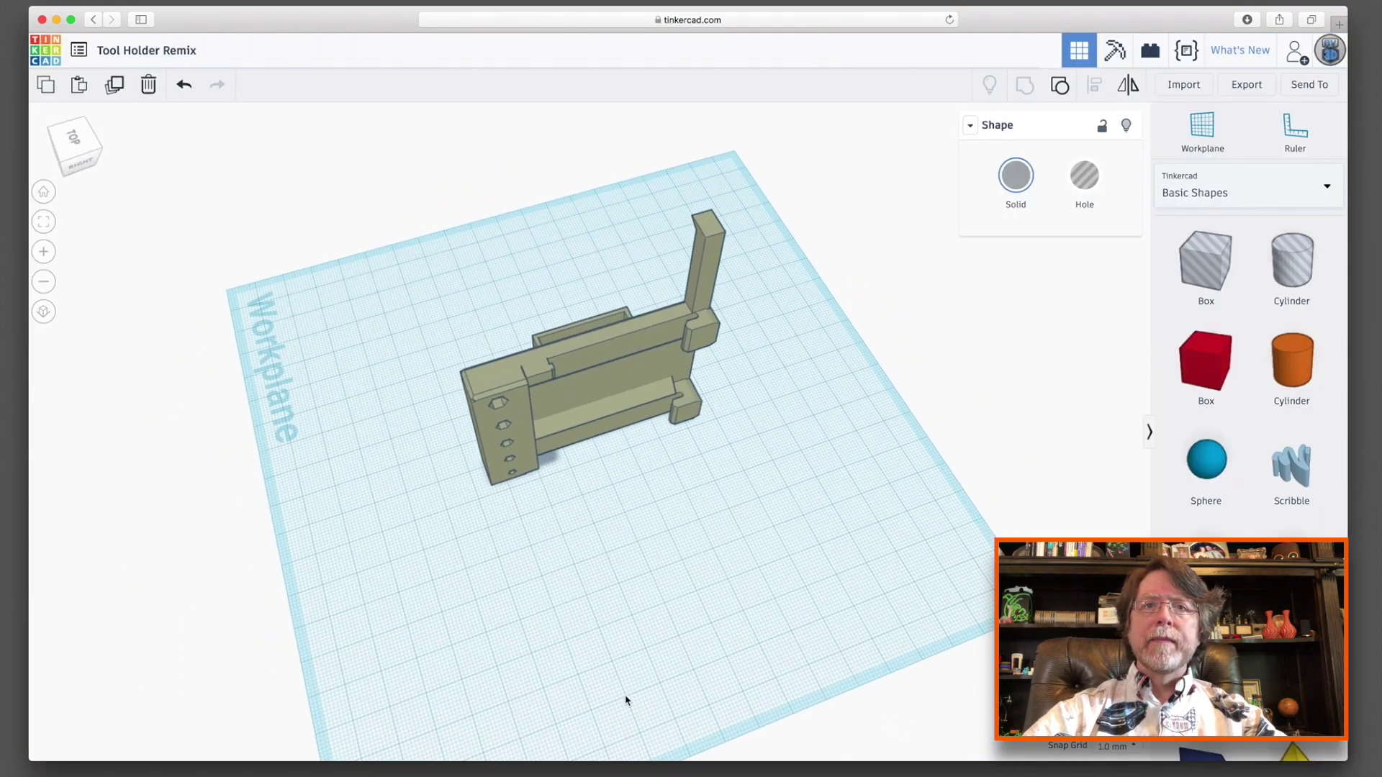
pyautogui.moveTo(602, 578); pyautogui.dragTo(676, 564, button='right')
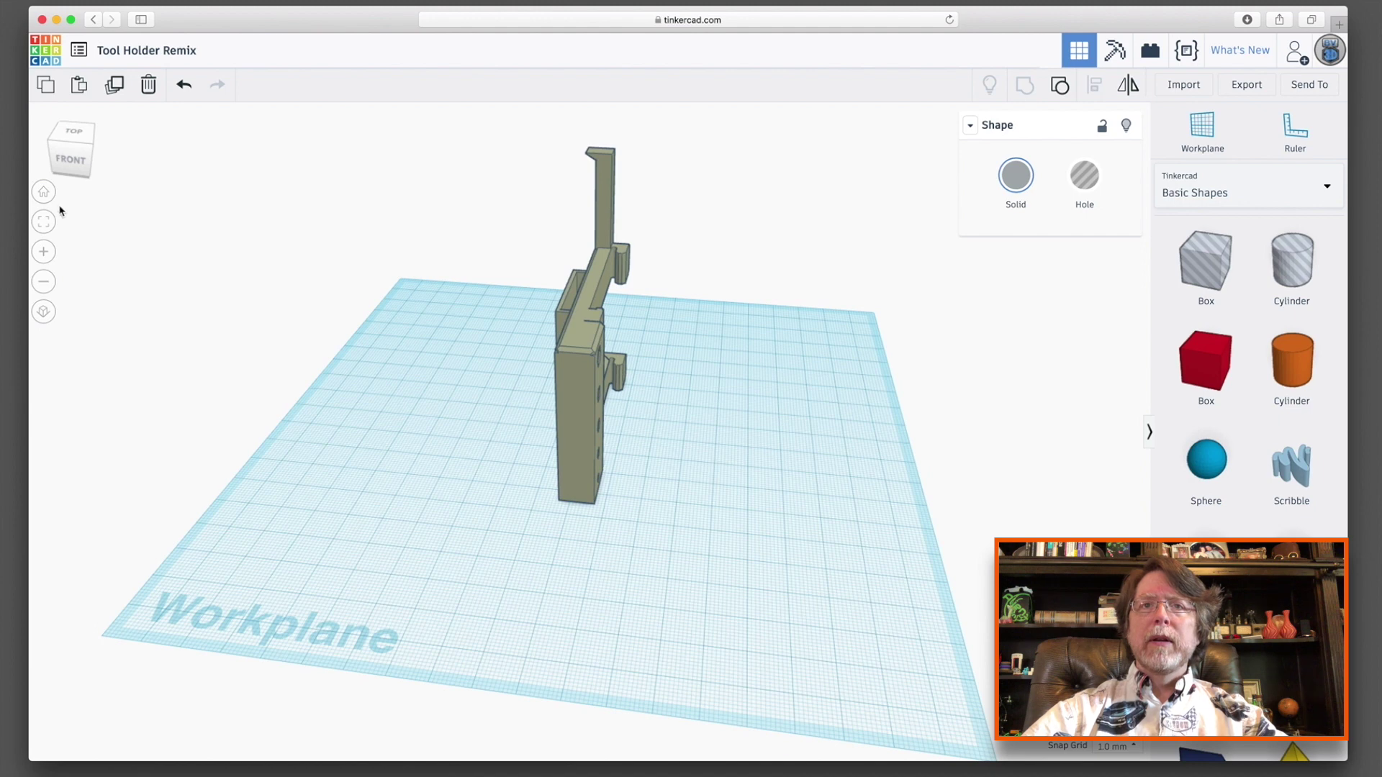
pyautogui.click(570, 370)
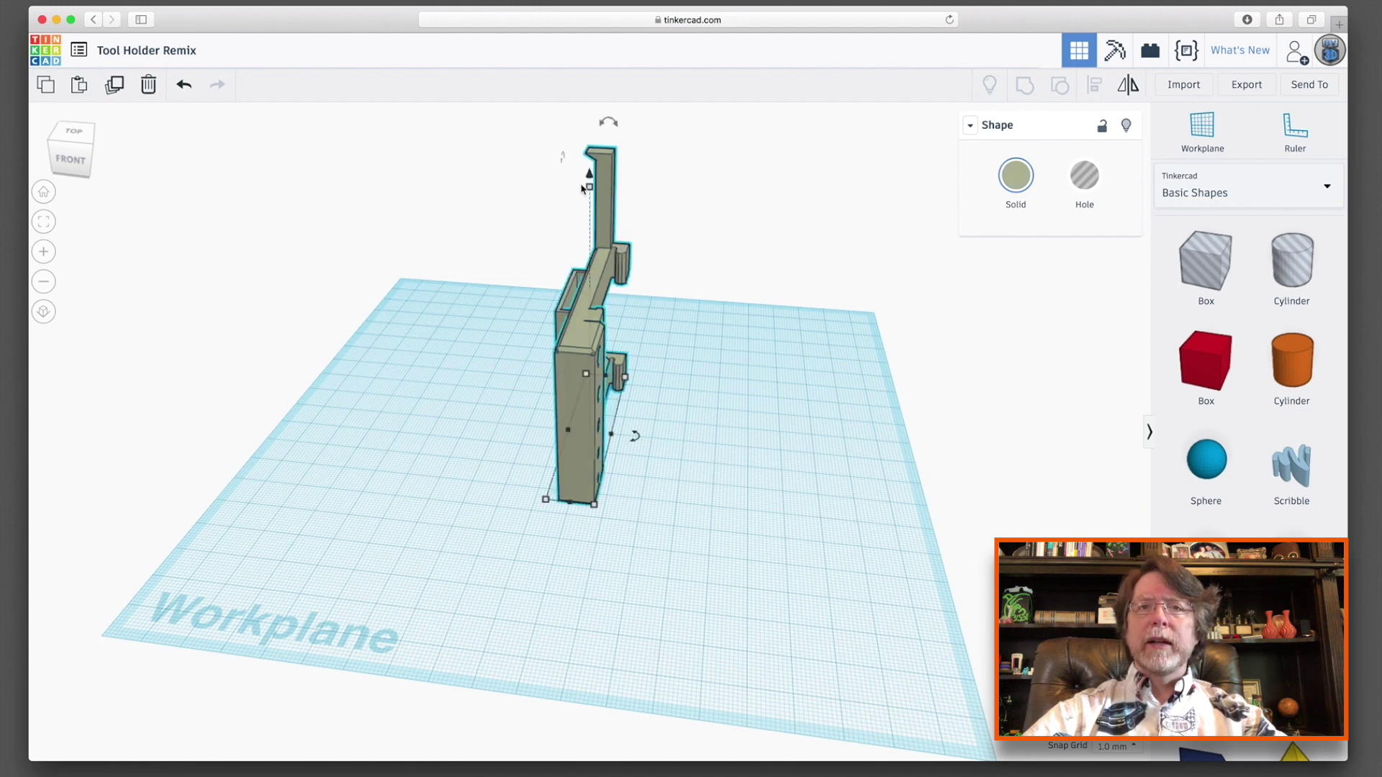
pyautogui.moveTo(608, 126)
pyautogui.moveTo(608, 122); pyautogui.dragTo(720, 278)
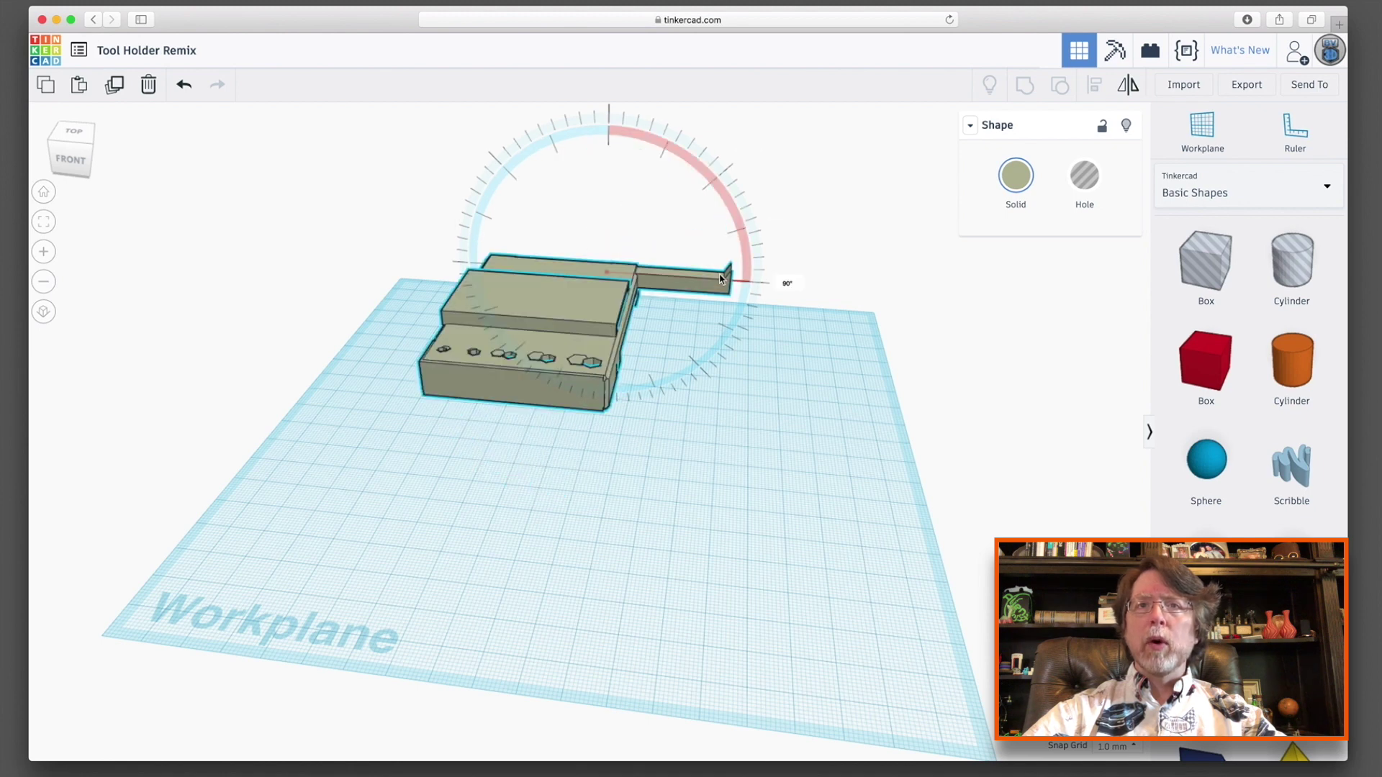
pyautogui.moveTo(618, 304); pyautogui.dragTo(608, 387)
pyautogui.moveTo(528, 554)
pyautogui.mouseDown(button='right')
pyautogui.moveTo(614, 586)
pyautogui.moveTo(521, 537)
pyautogui.mouseUp(button='right')
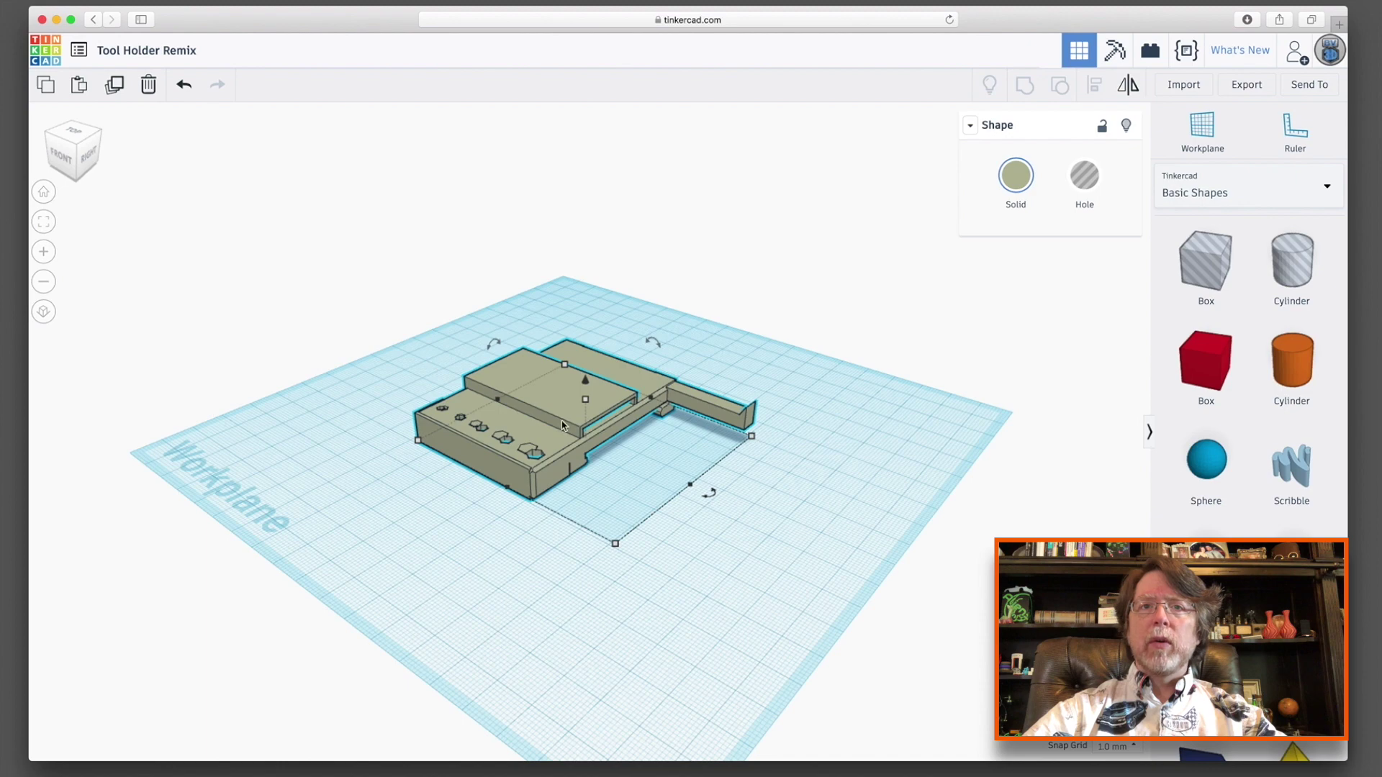
# Step: Place a Box hole on the workplane and raise it 10 mm
pyautogui.moveTo(447, 529); pyautogui.dragTo(515, 564, button='right')
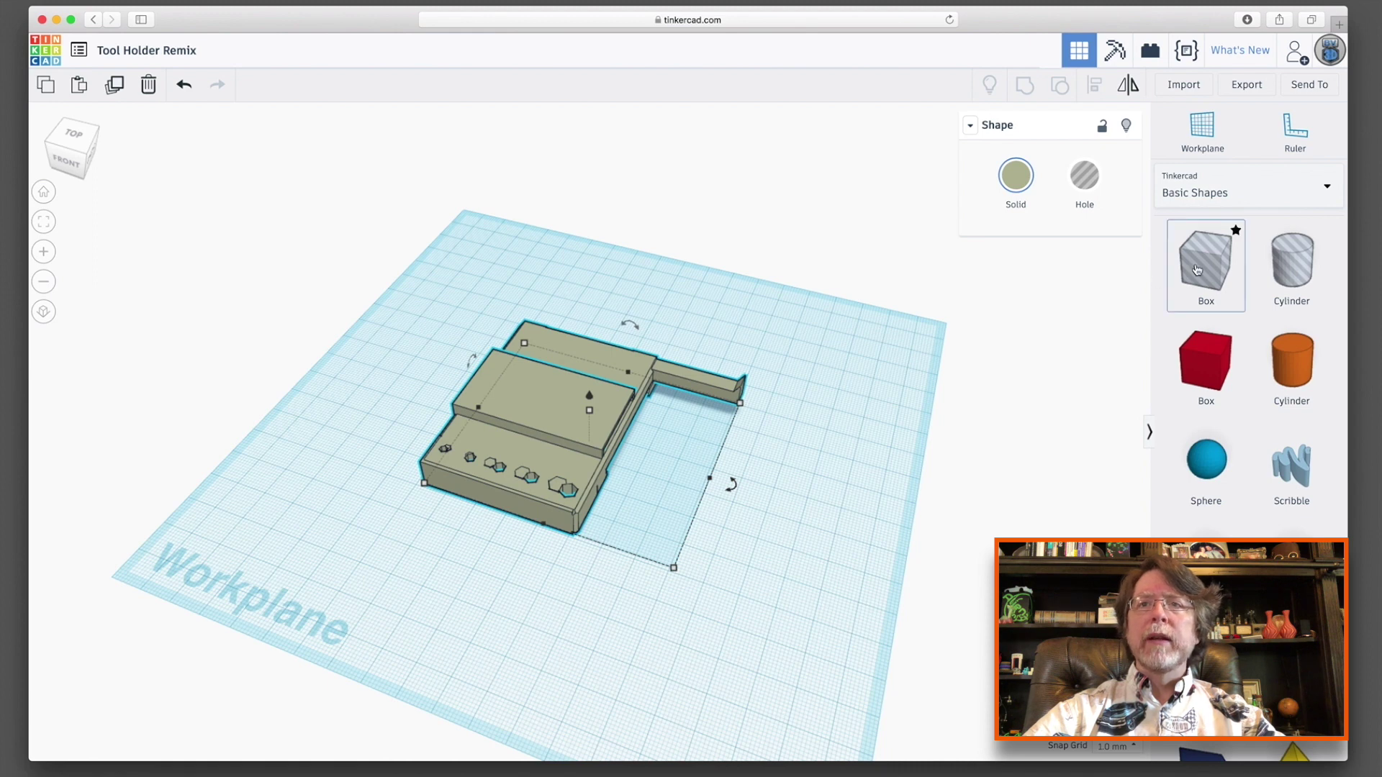
pyautogui.moveTo(1206, 261); pyautogui.dragTo(576, 536)
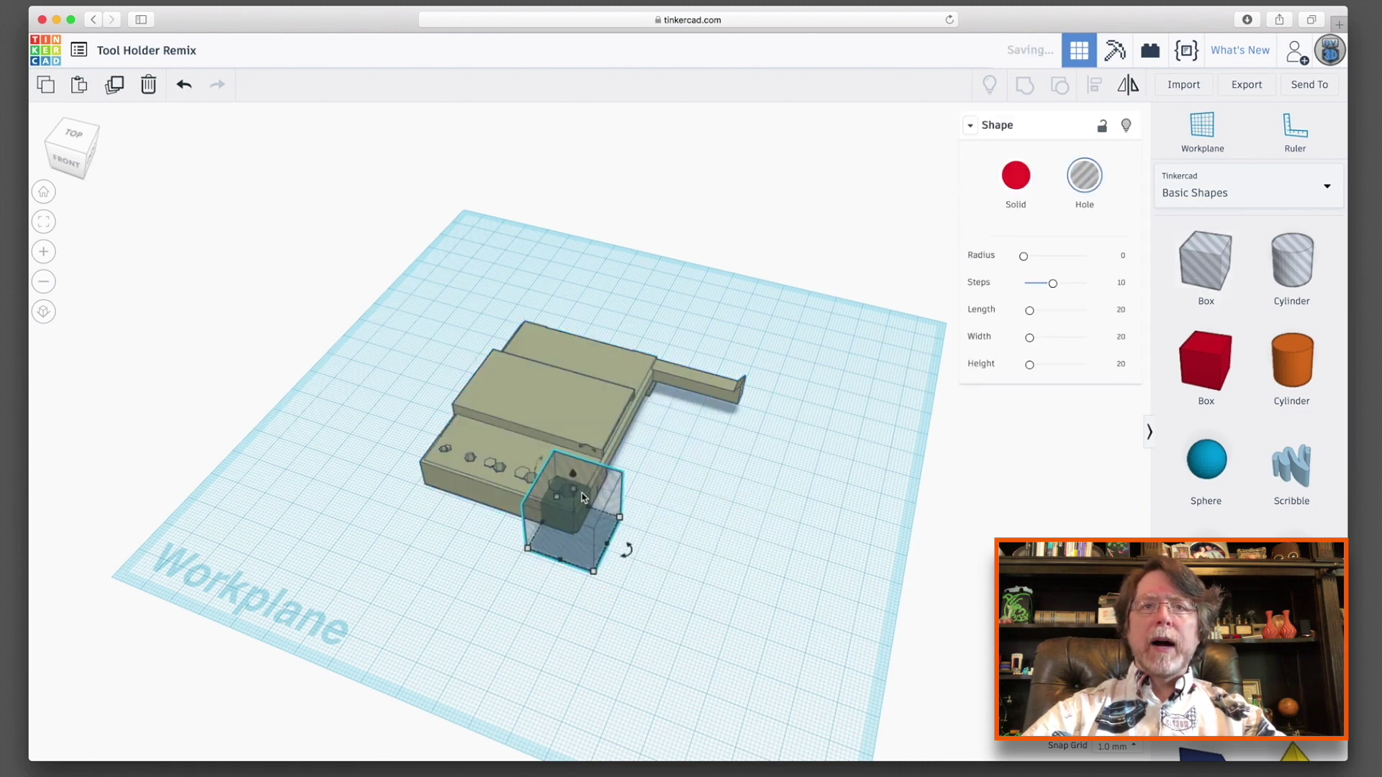
pyautogui.moveTo(573, 477); pyautogui.dragTo(495, 301)
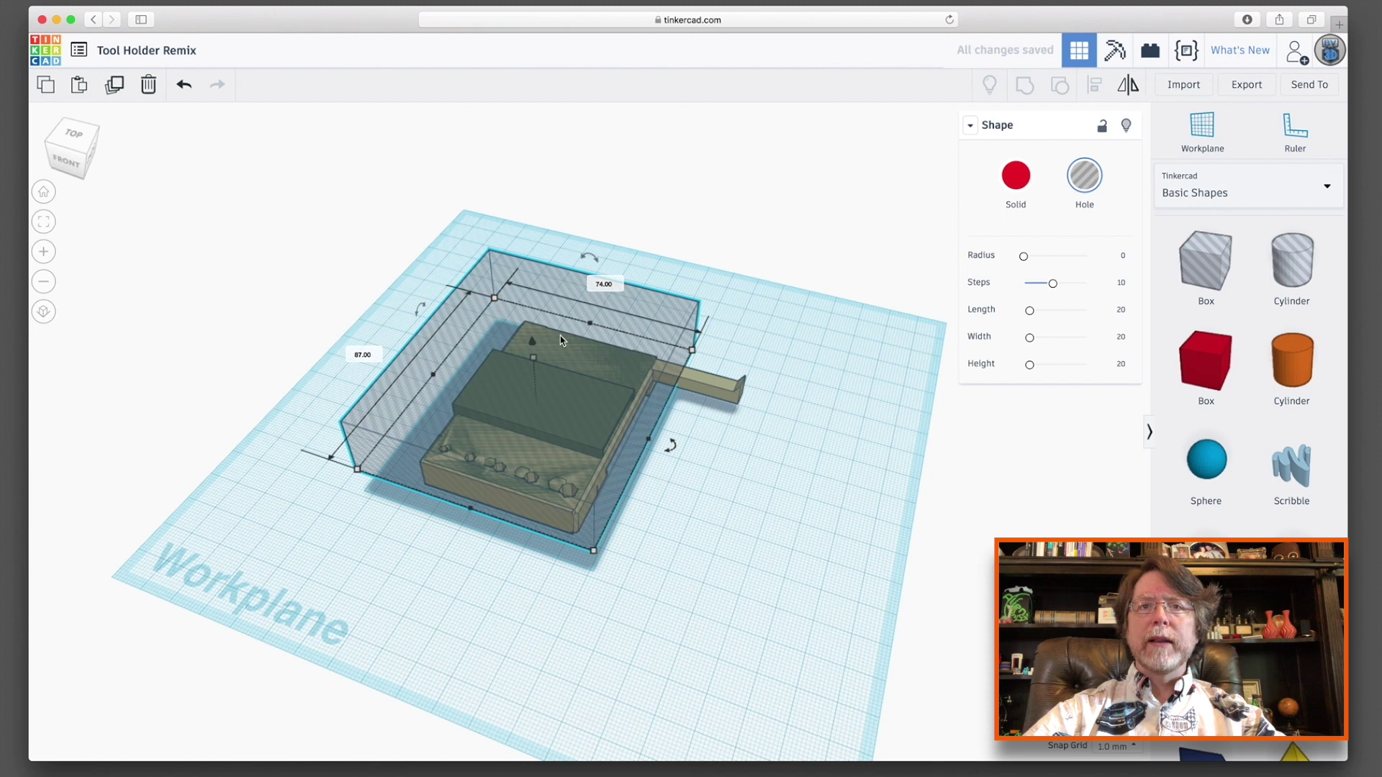
# Step: Group the raised box hole with the holder to cut off its top, then move the holder aside
pyautogui.moveTo(733, 475); pyautogui.dragTo(531, 452)
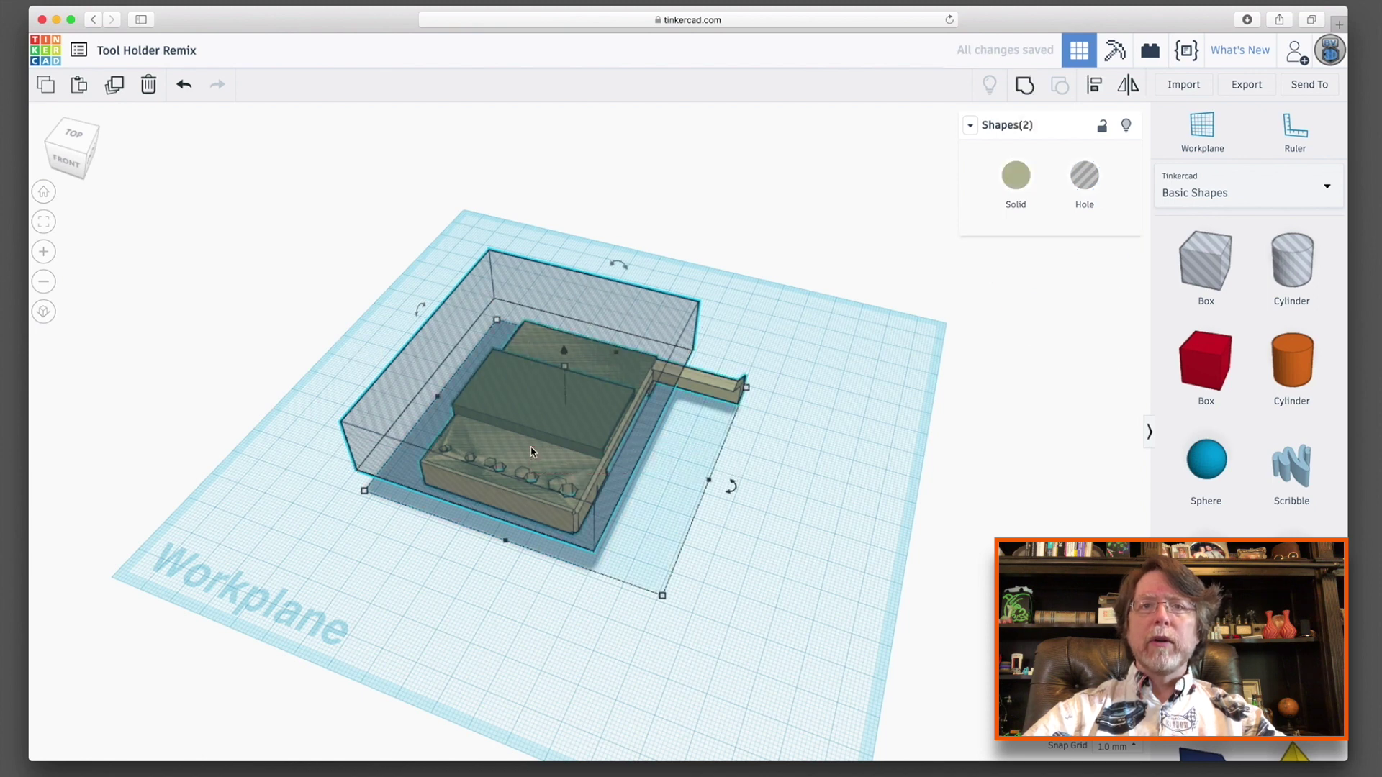
pyautogui.click(1022, 89)
pyautogui.click(593, 654)
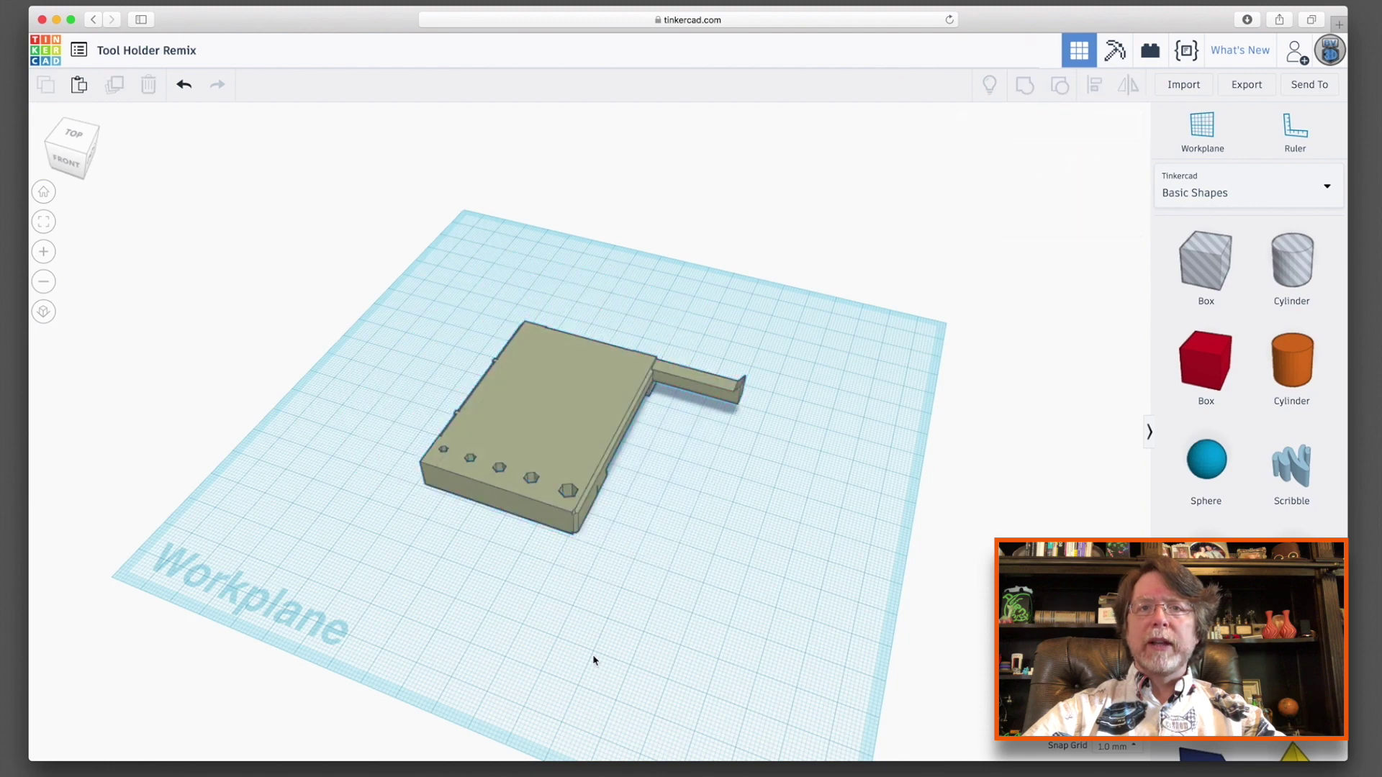
pyautogui.moveTo(568, 639); pyautogui.dragTo(647, 657, button='right')
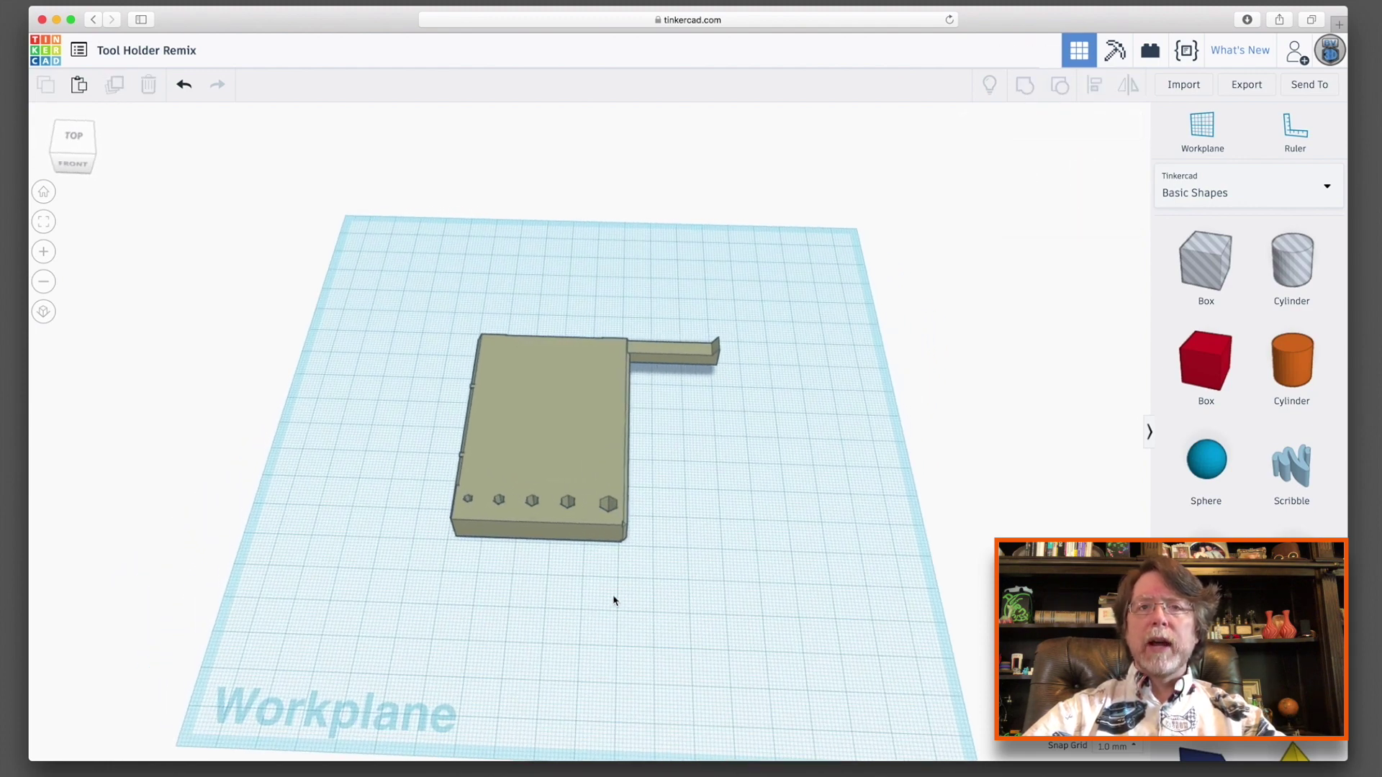
pyautogui.moveTo(558, 462); pyautogui.dragTo(710, 378)
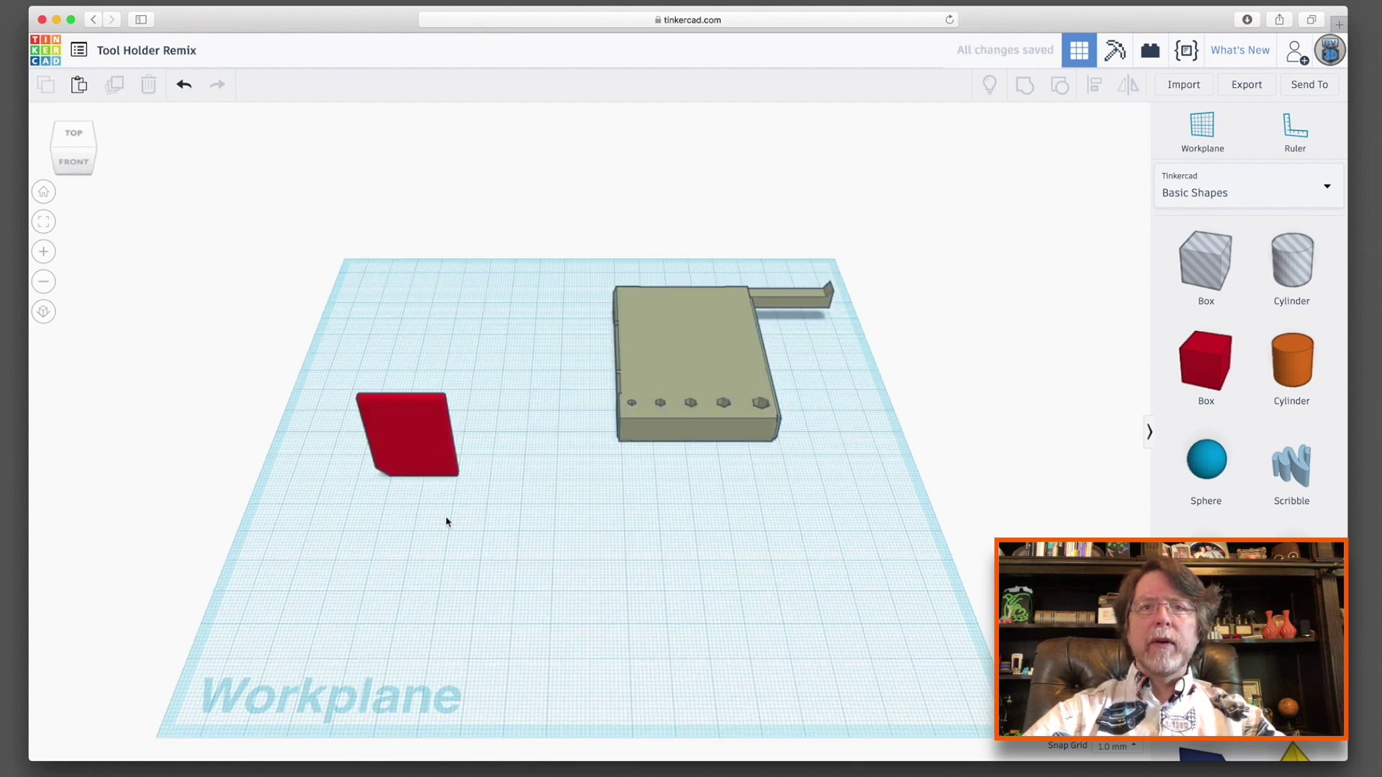
# Step: Rotate the five-slot SD-card block about -92° beside the holder
pyautogui.click(420, 442)
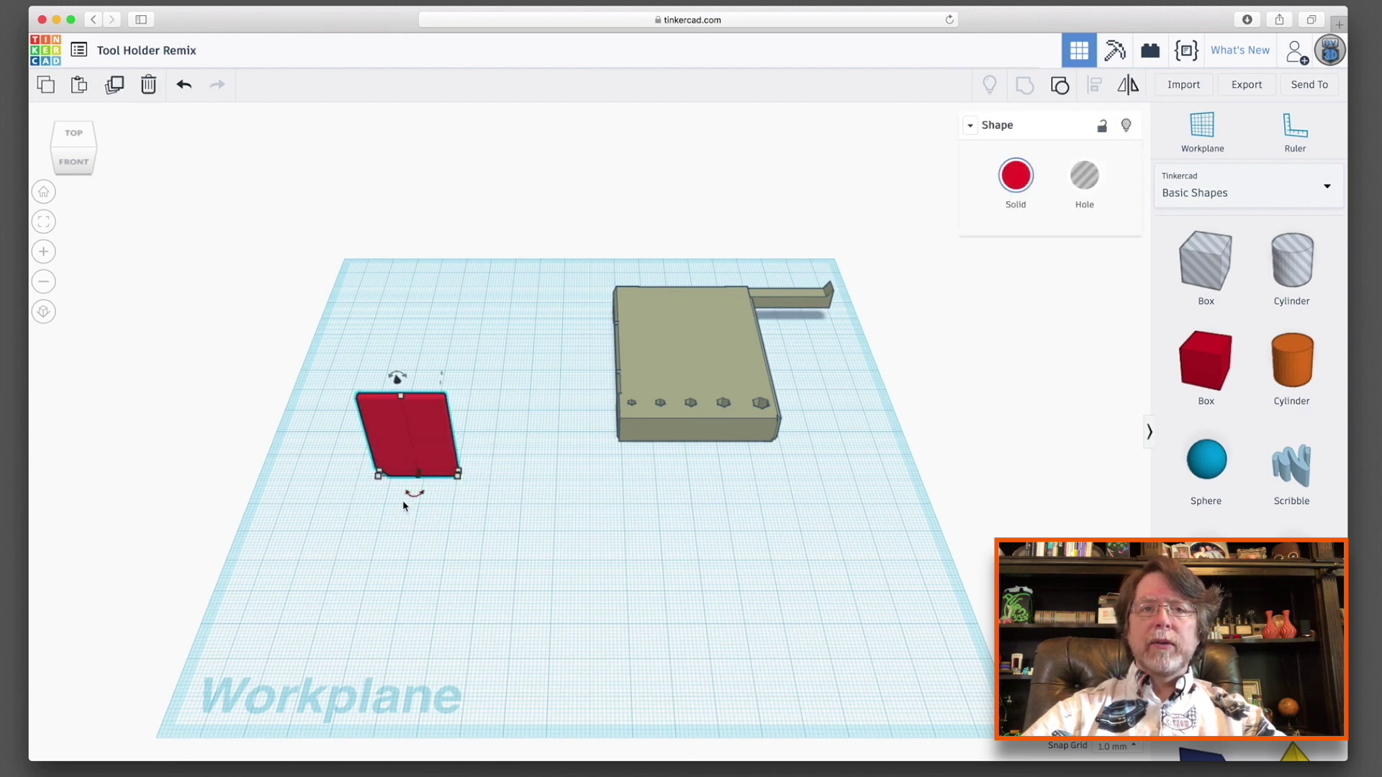
pyautogui.moveTo(413, 495)
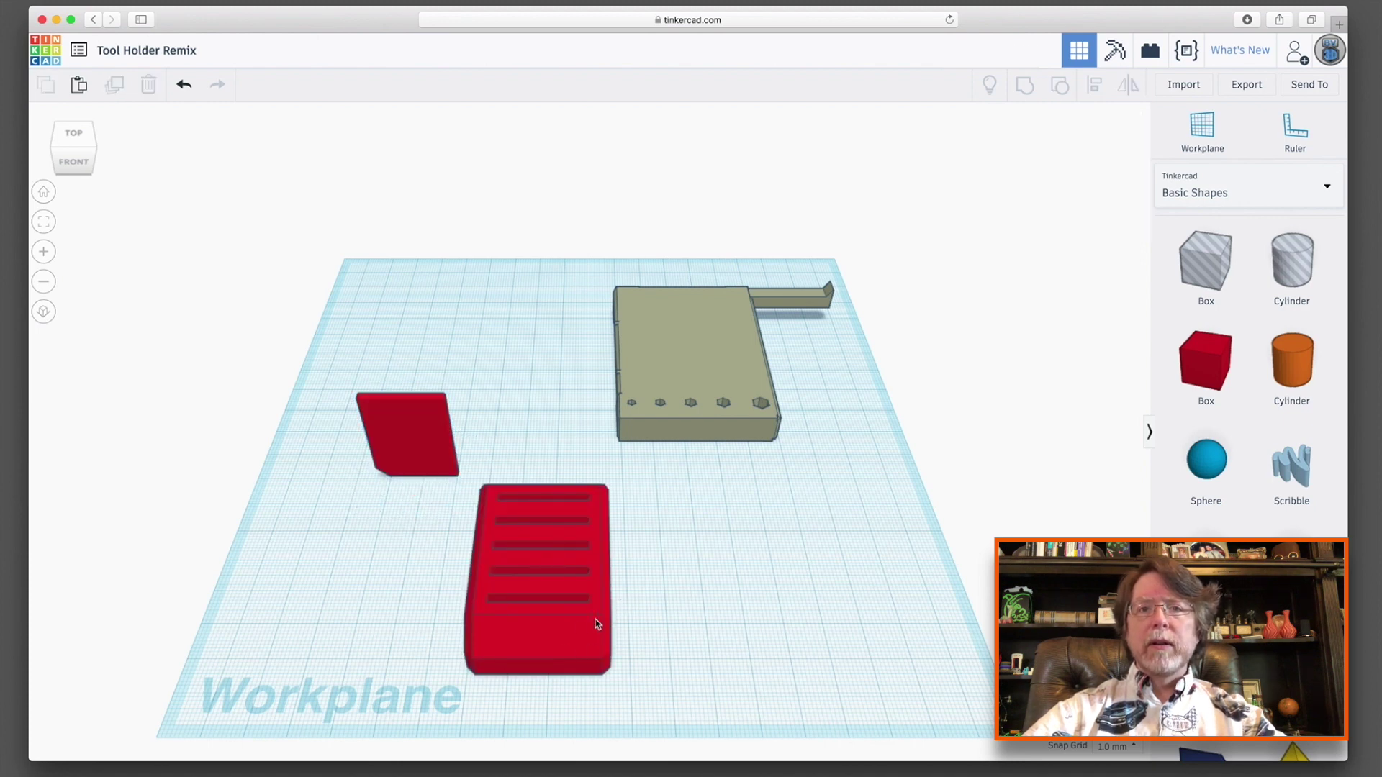
pyautogui.click(568, 630)
pyautogui.moveTo(549, 693)
pyautogui.moveTo(538, 702)
pyautogui.mouseDown()
pyautogui.moveTo(655, 696)
pyautogui.moveTo(686, 591)
pyautogui.moveTo(576, 475)
pyautogui.moveTo(439, 500)
pyautogui.moveTo(460, 713)
pyautogui.moveTo(532, 702)
pyautogui.mouseUp()
pyautogui.click(738, 599)
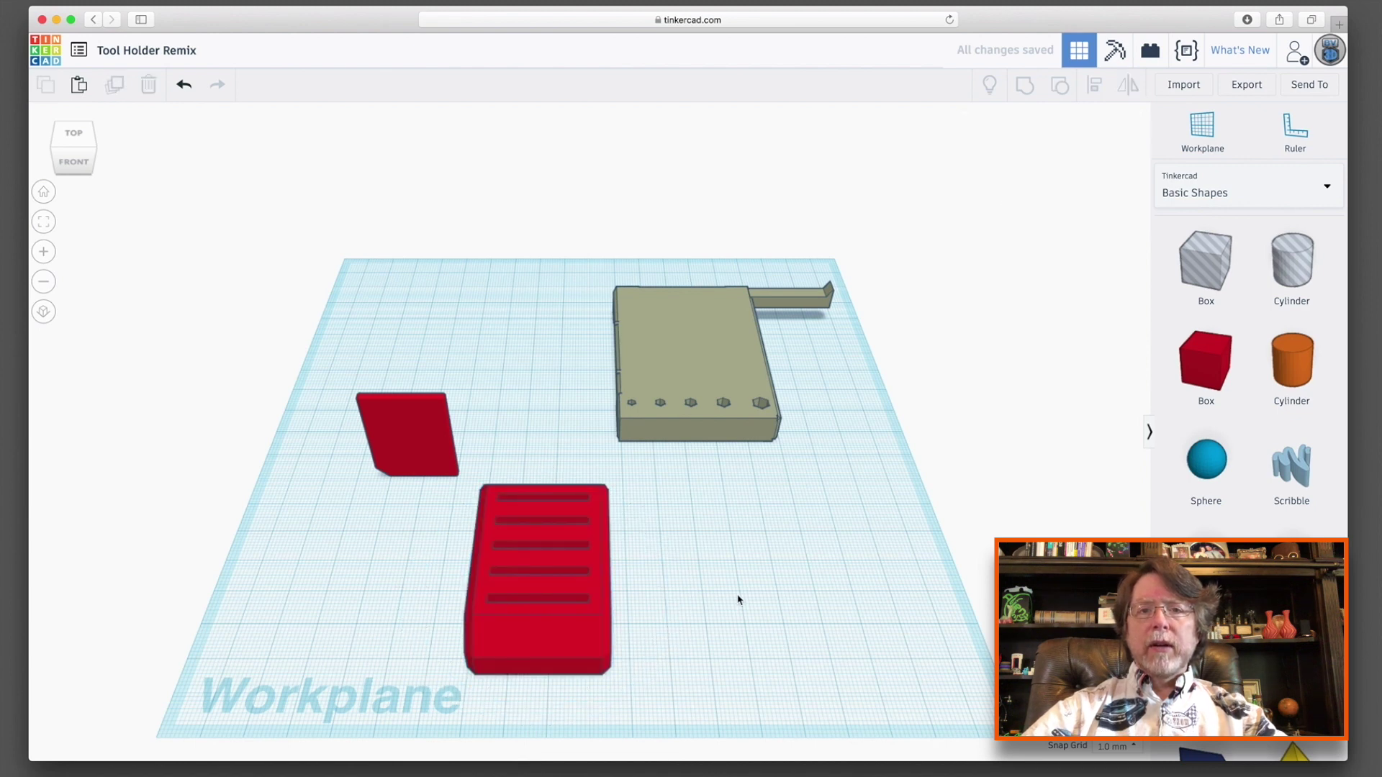
# Step: Move the small piece back and ungroup the slotted block into its solid box and hole parts
pyautogui.moveTo(431, 456); pyautogui.dragTo(570, 301)
pyautogui.moveTo(549, 632); pyautogui.dragTo(396, 598)
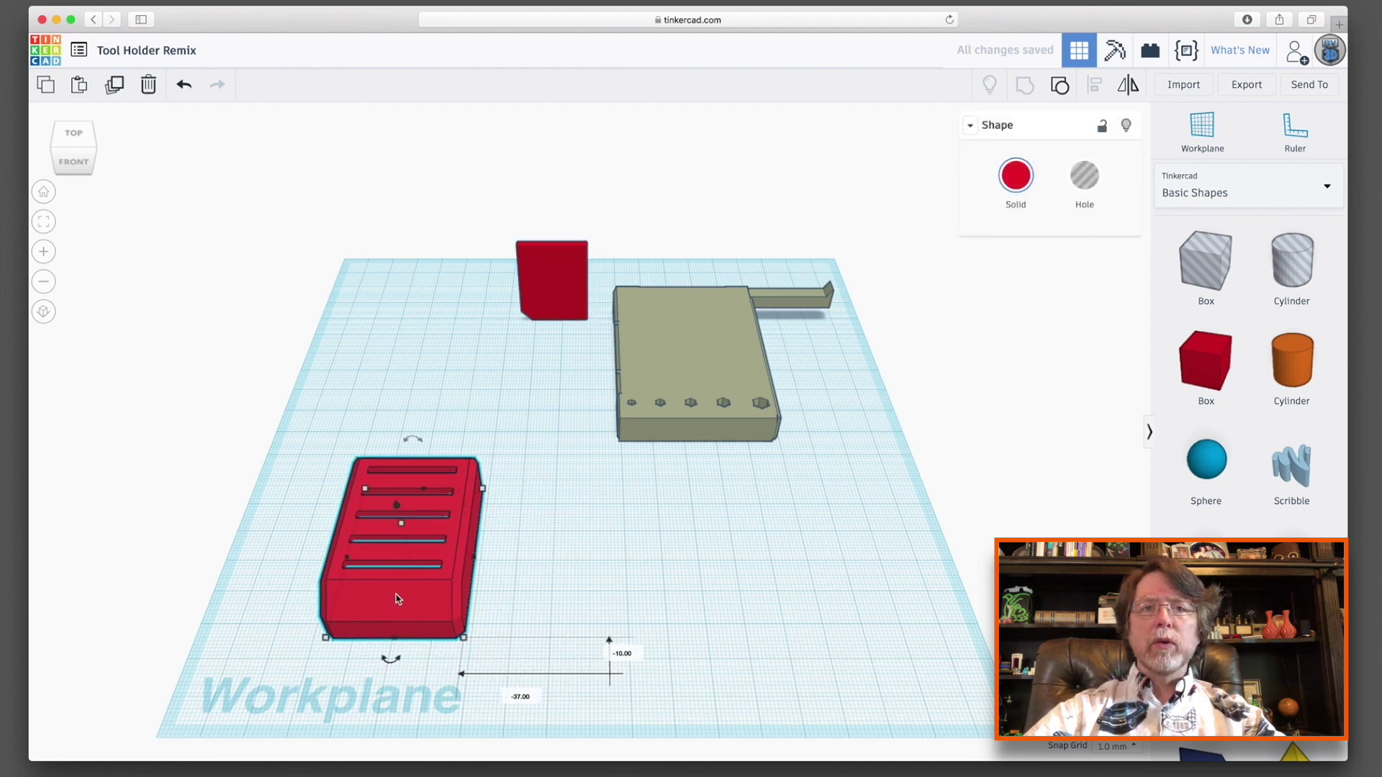
pyautogui.click(1060, 87)
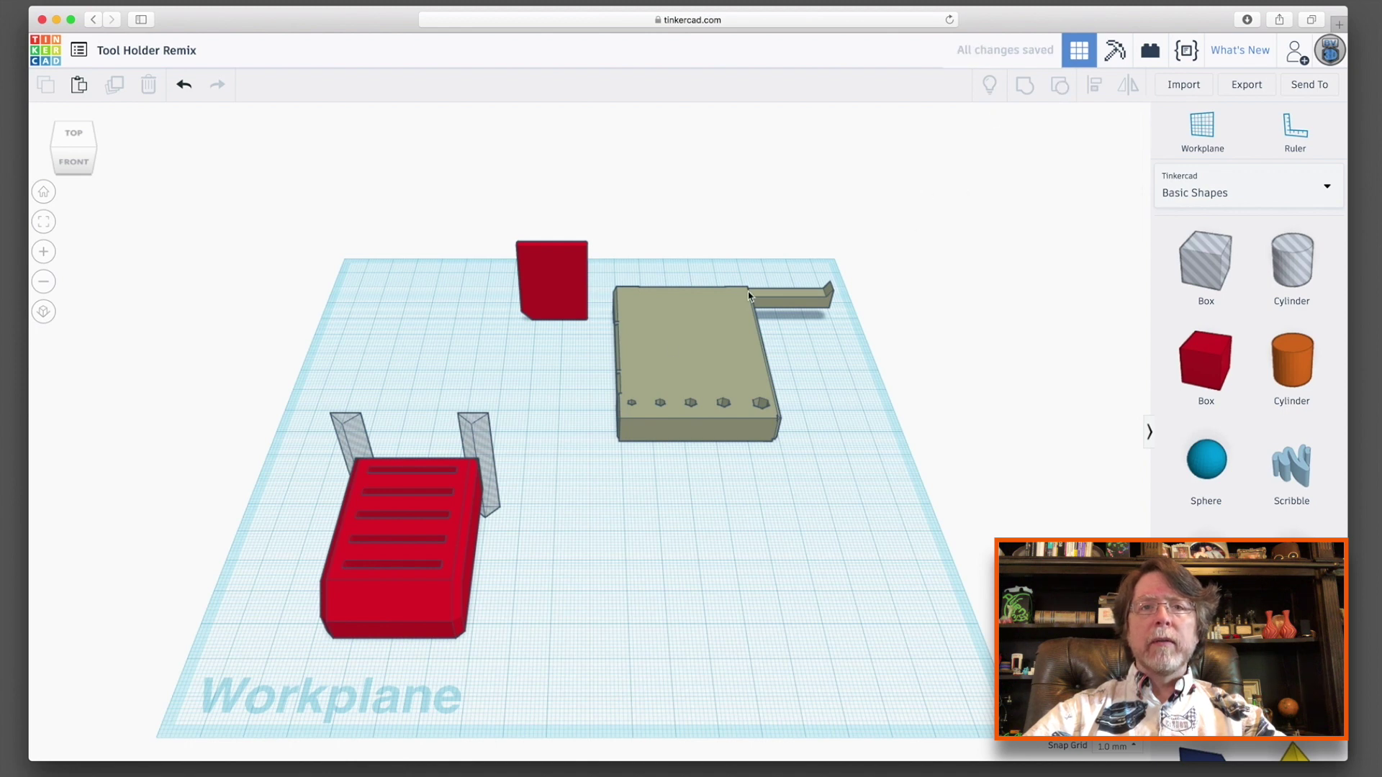
pyautogui.click(466, 521)
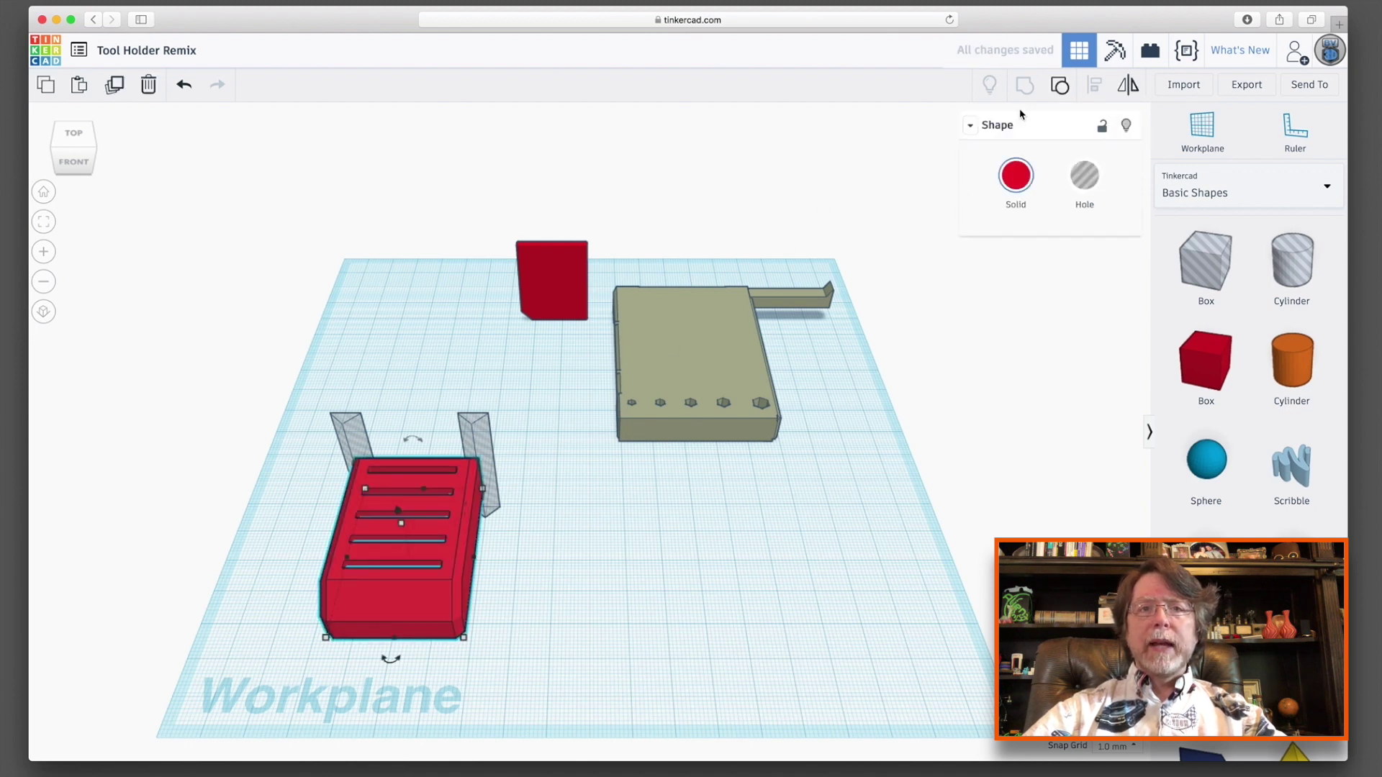
pyautogui.click(1061, 87)
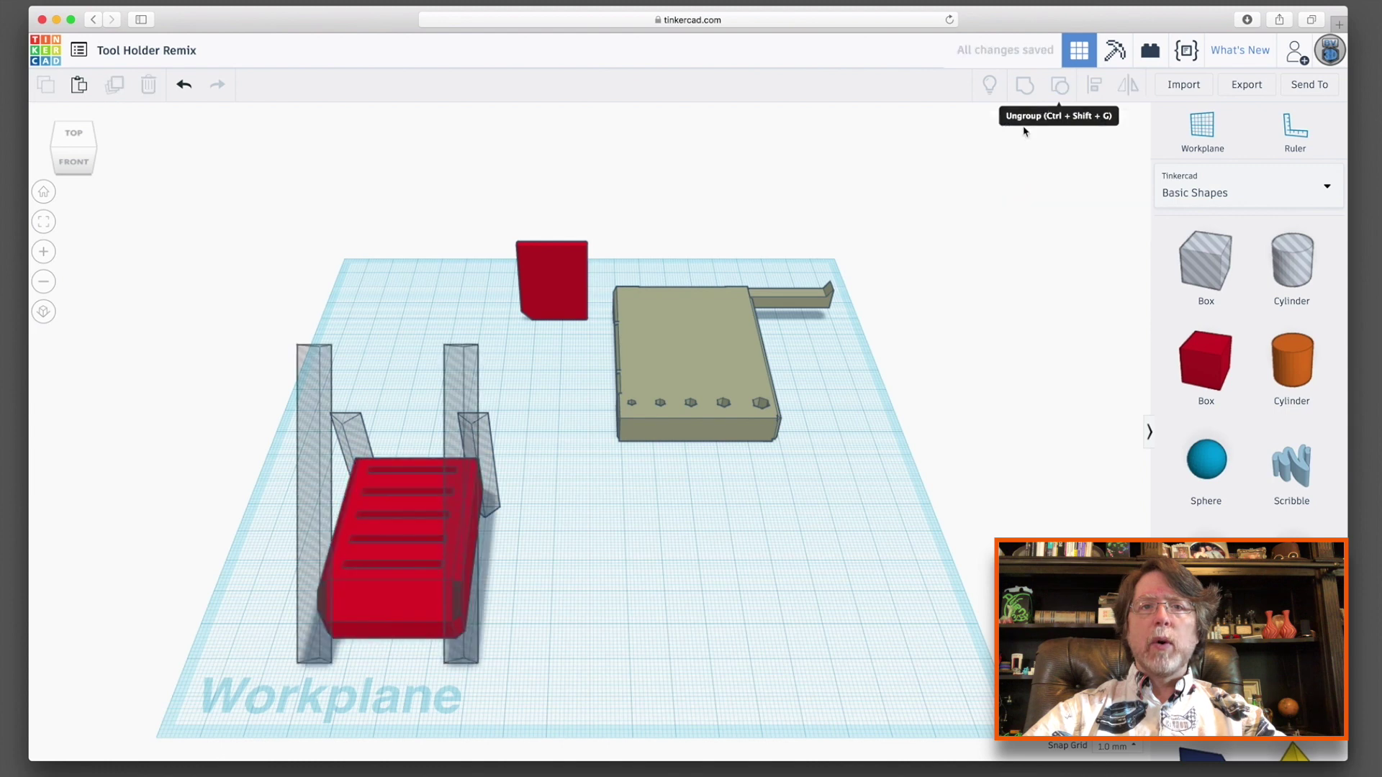
pyautogui.click(414, 605)
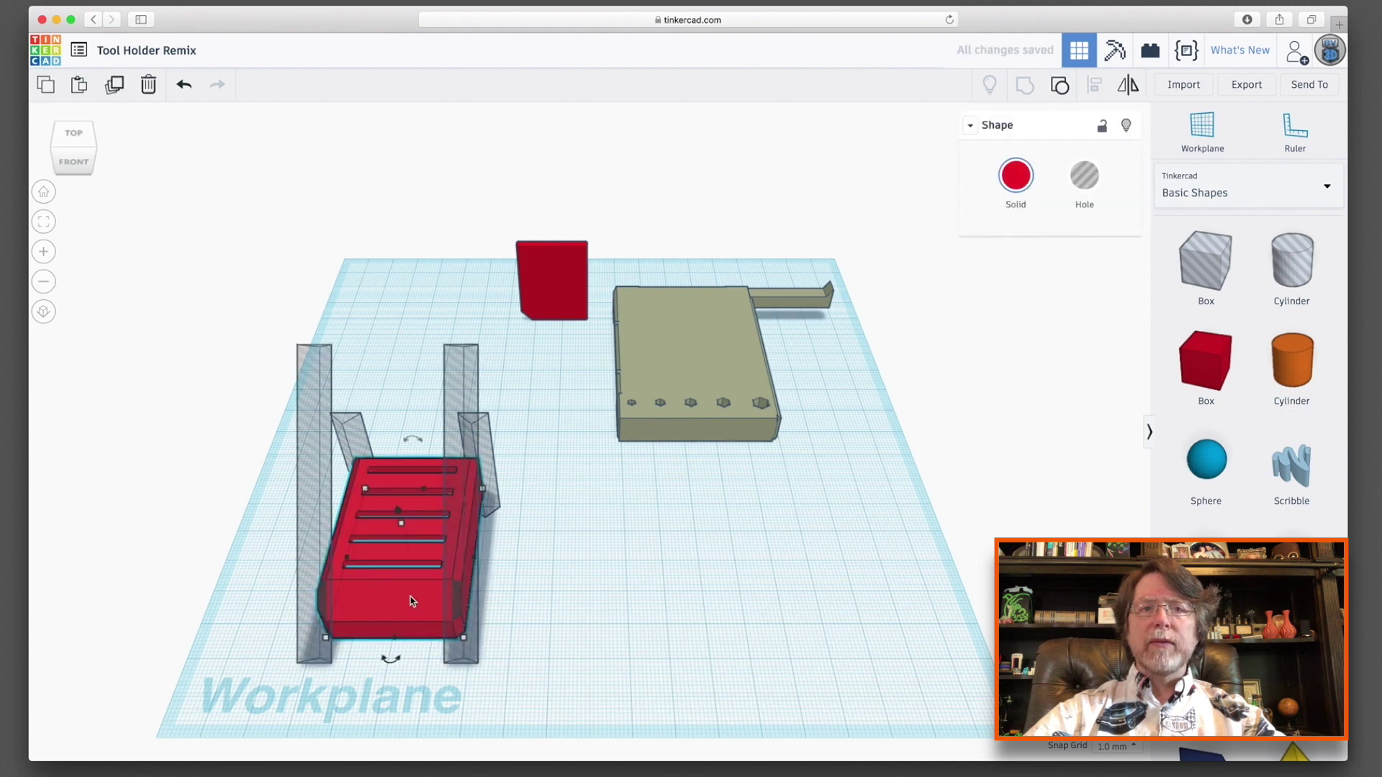
pyautogui.click(1059, 86)
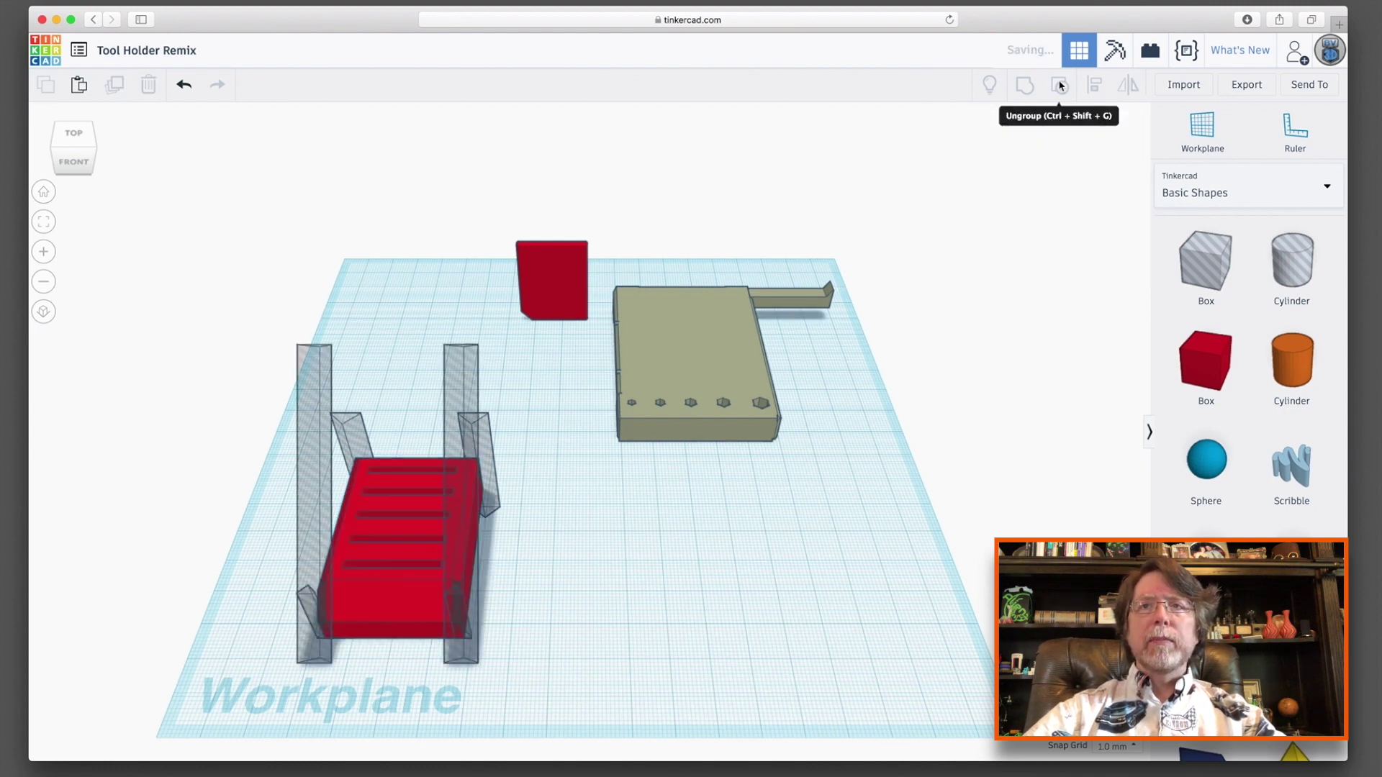
pyautogui.click(408, 584)
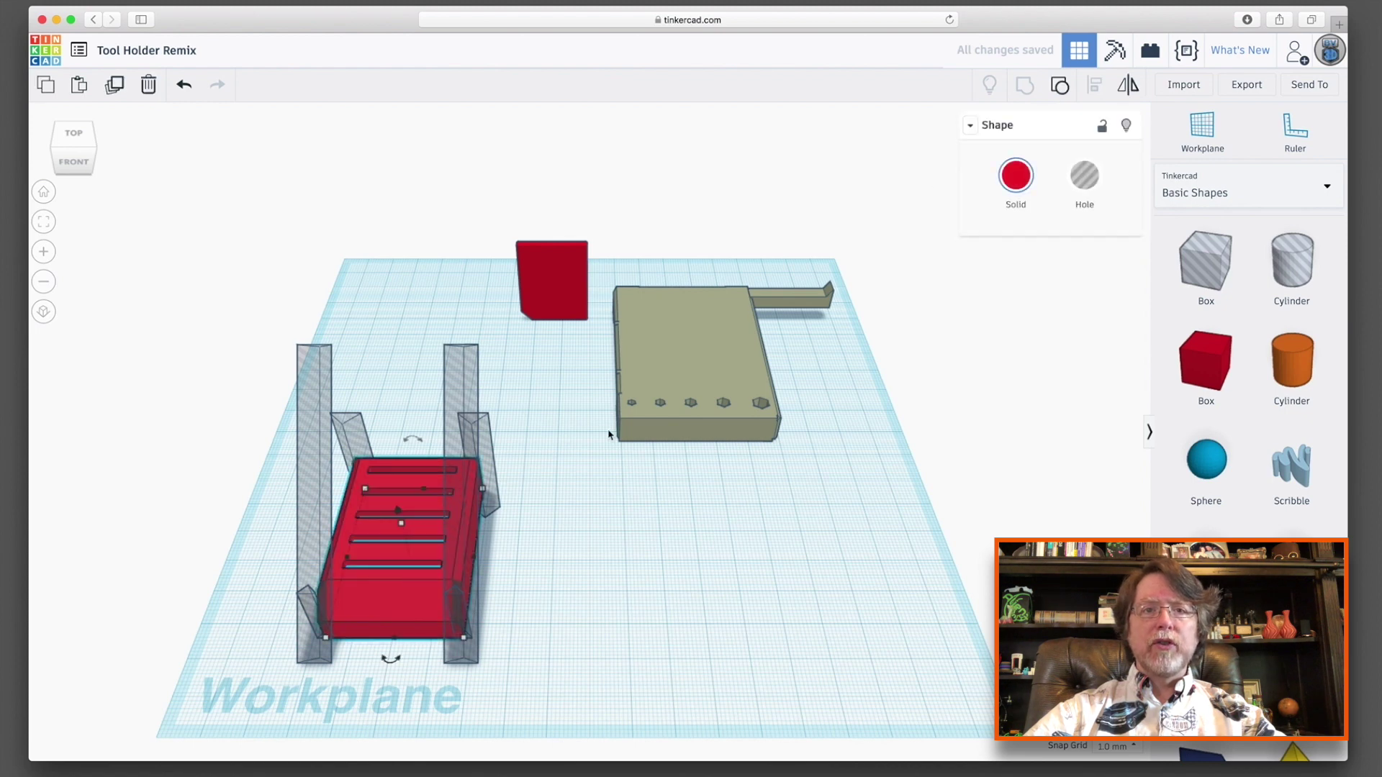
pyautogui.click(1059, 86)
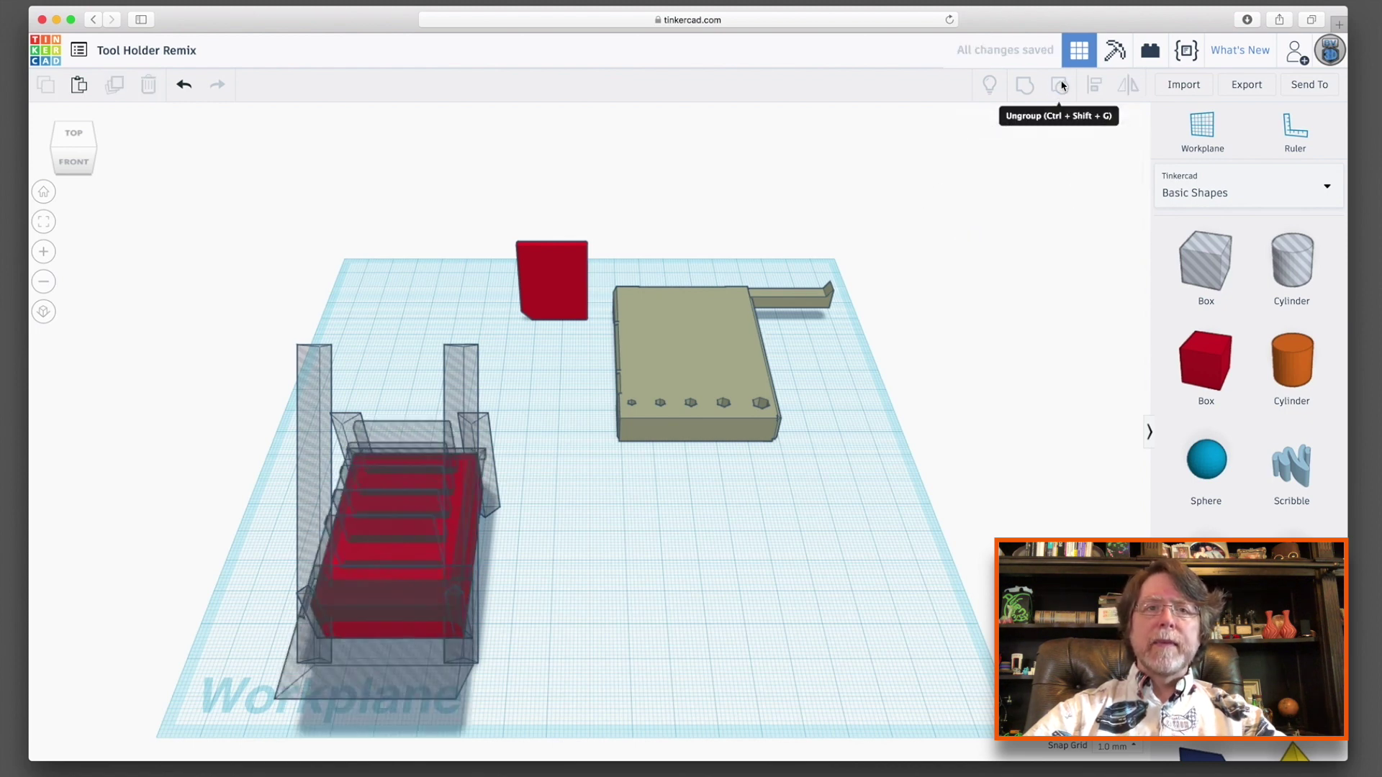
# Step: Nudge the solid red box right and confirm it measures 50 × 35 × 15 mm
pyautogui.moveTo(617, 608); pyautogui.dragTo(585, 494, button='right')
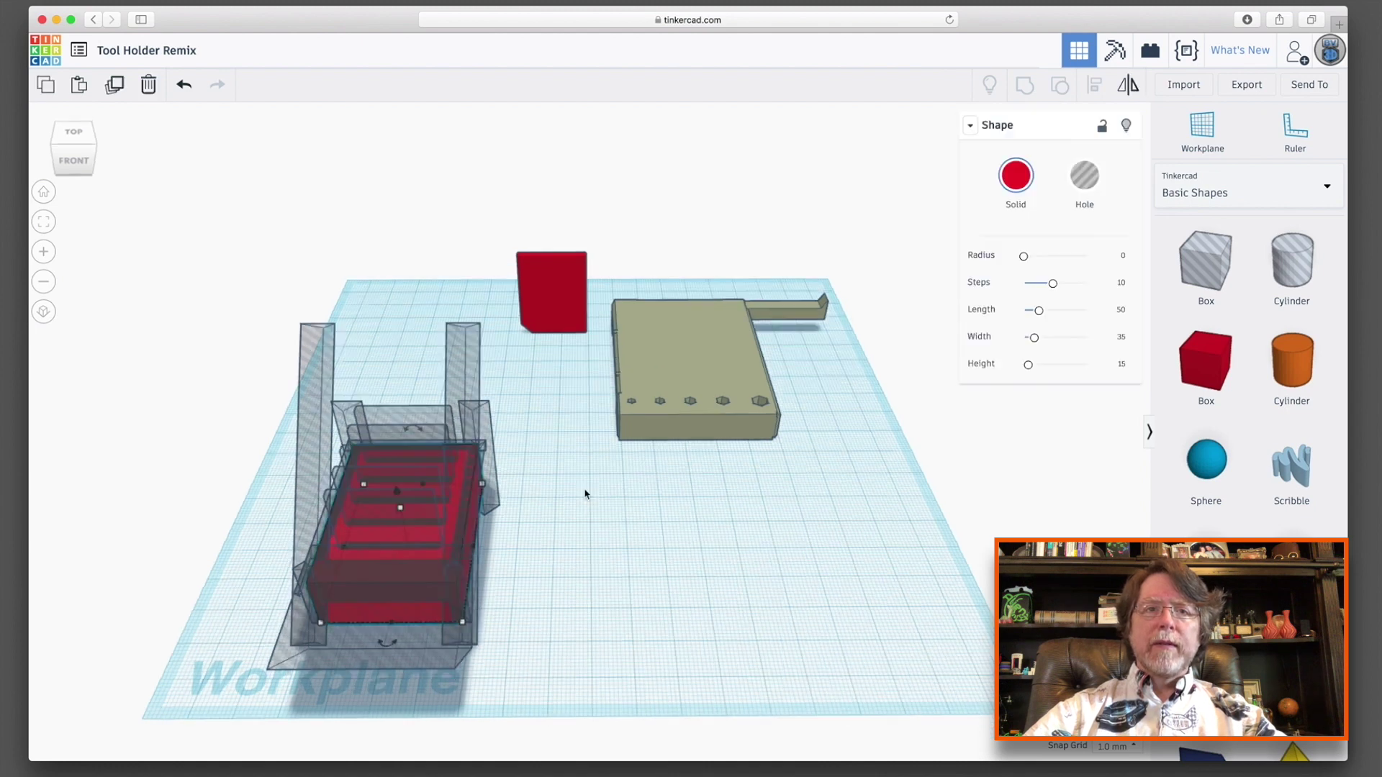
pyautogui.press('Right')
pyautogui.press('Right')
pyautogui.press('Right')
pyautogui.press('Right')
pyautogui.press('Right')
pyautogui.press('Right')
pyautogui.press('Right')
pyautogui.press('Right')
pyautogui.press('Right')
pyautogui.press('Right')
pyautogui.press('Right')
pyautogui.press('Right')
pyautogui.press('Right')
pyautogui.press('Right')
pyautogui.press('Right')
pyautogui.press('Right')
pyautogui.press('Right')
pyautogui.press('Right')
pyautogui.press('Right')
pyautogui.press('Right')
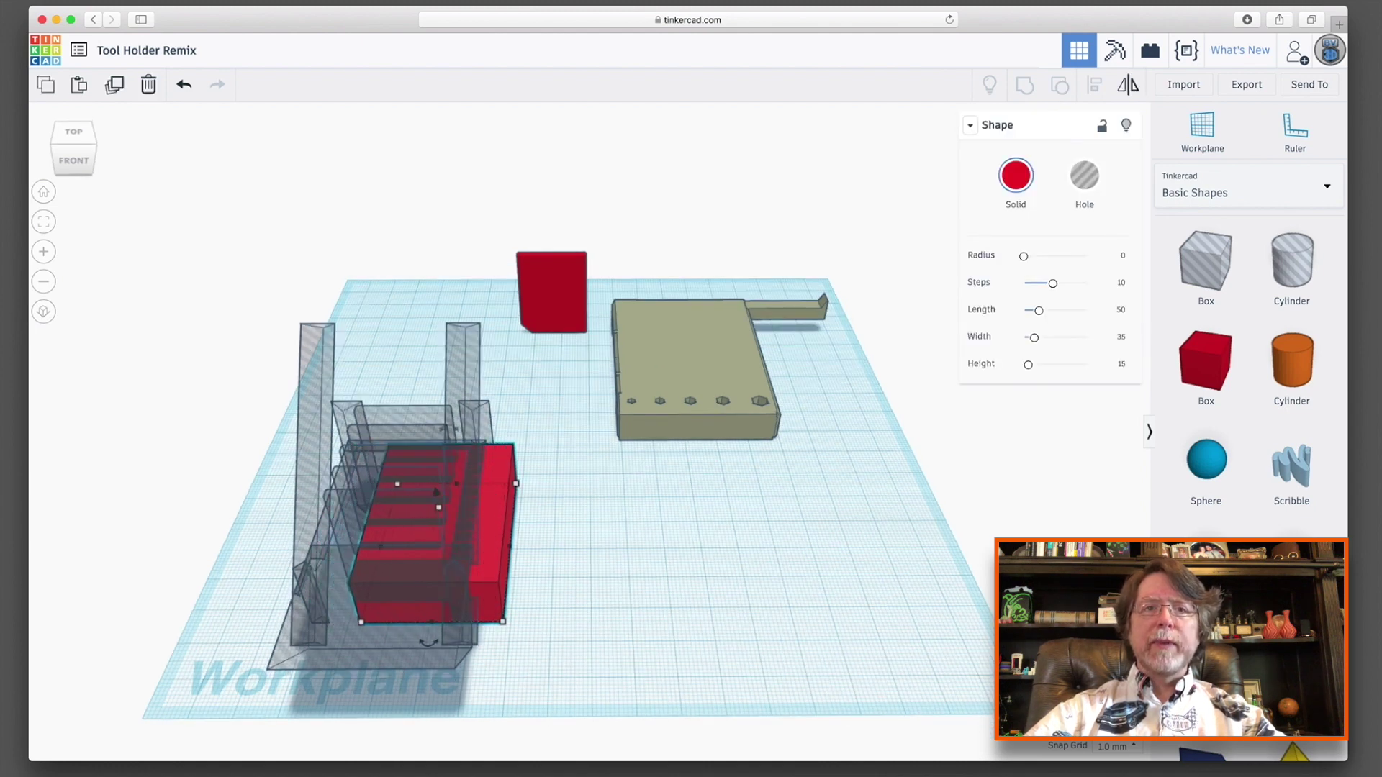
pyautogui.press('Right')
pyautogui.press('Right')
pyautogui.press('Right')
pyautogui.press('Right')
pyautogui.press('Right')
pyautogui.press('Right')
pyautogui.press('Right')
pyautogui.press('Right')
pyautogui.press('Right')
pyautogui.press('Right')
pyautogui.press('Right')
pyautogui.press('Right')
pyautogui.press('Right')
pyautogui.press('Right')
pyautogui.press('Right')
pyautogui.press('Right')
pyautogui.press('Right')
pyautogui.press('Right')
pyautogui.press('Right')
pyautogui.press('Right')
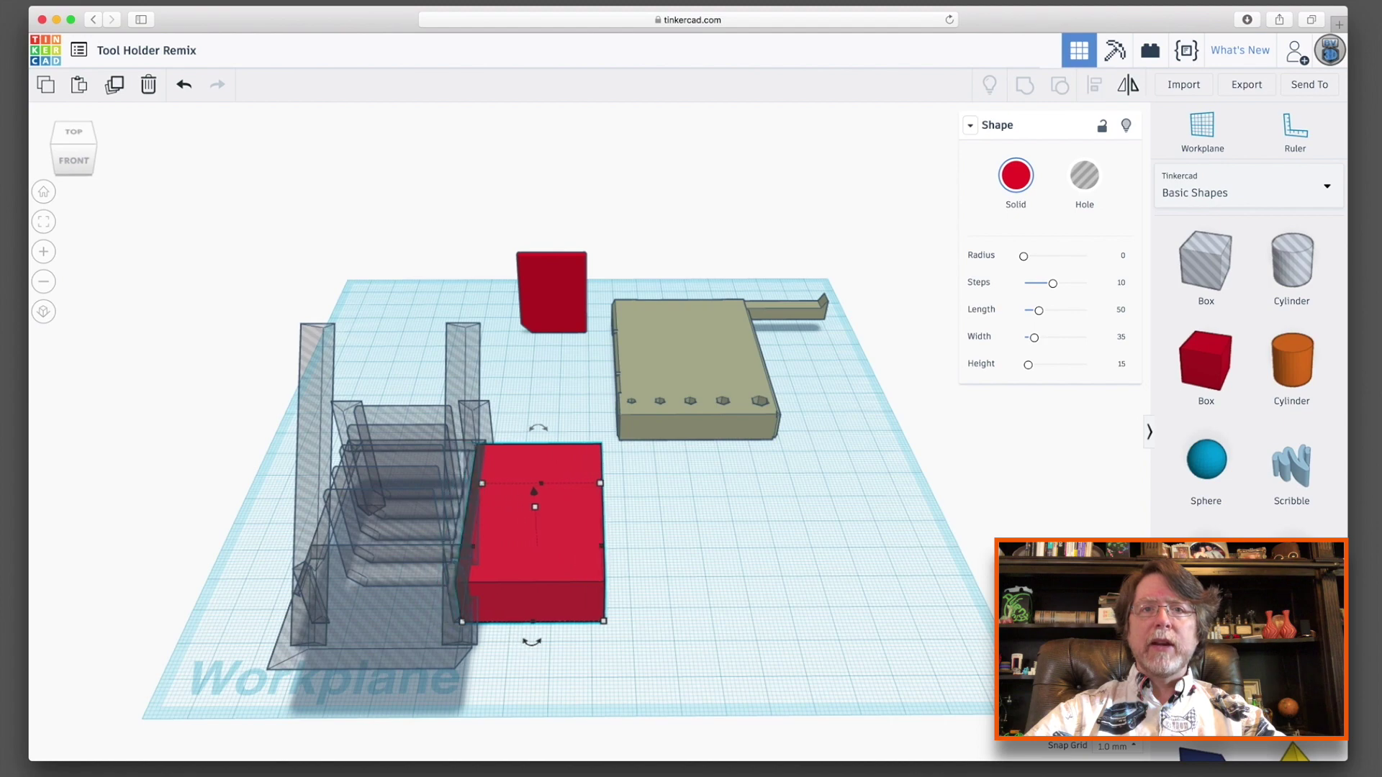
pyautogui.press('Right')
pyautogui.press('Right')
pyautogui.press('Right')
pyautogui.press('Right')
pyautogui.press('Right')
pyautogui.press('Right')
pyautogui.press('Right')
pyautogui.press('Right')
pyautogui.press('Right')
pyautogui.press('Right')
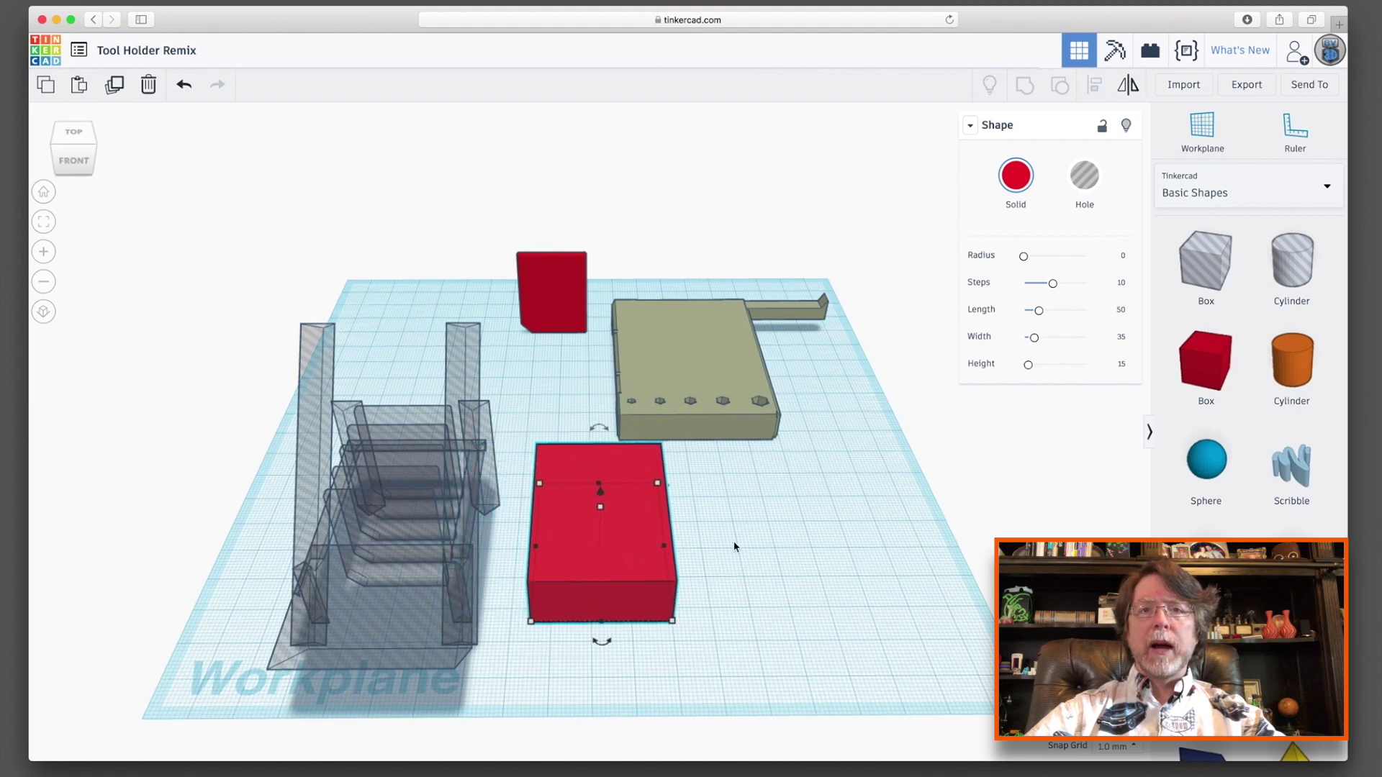
pyautogui.click(749, 557)
pyautogui.moveTo(749, 561); pyautogui.dragTo(552, 604, button='right')
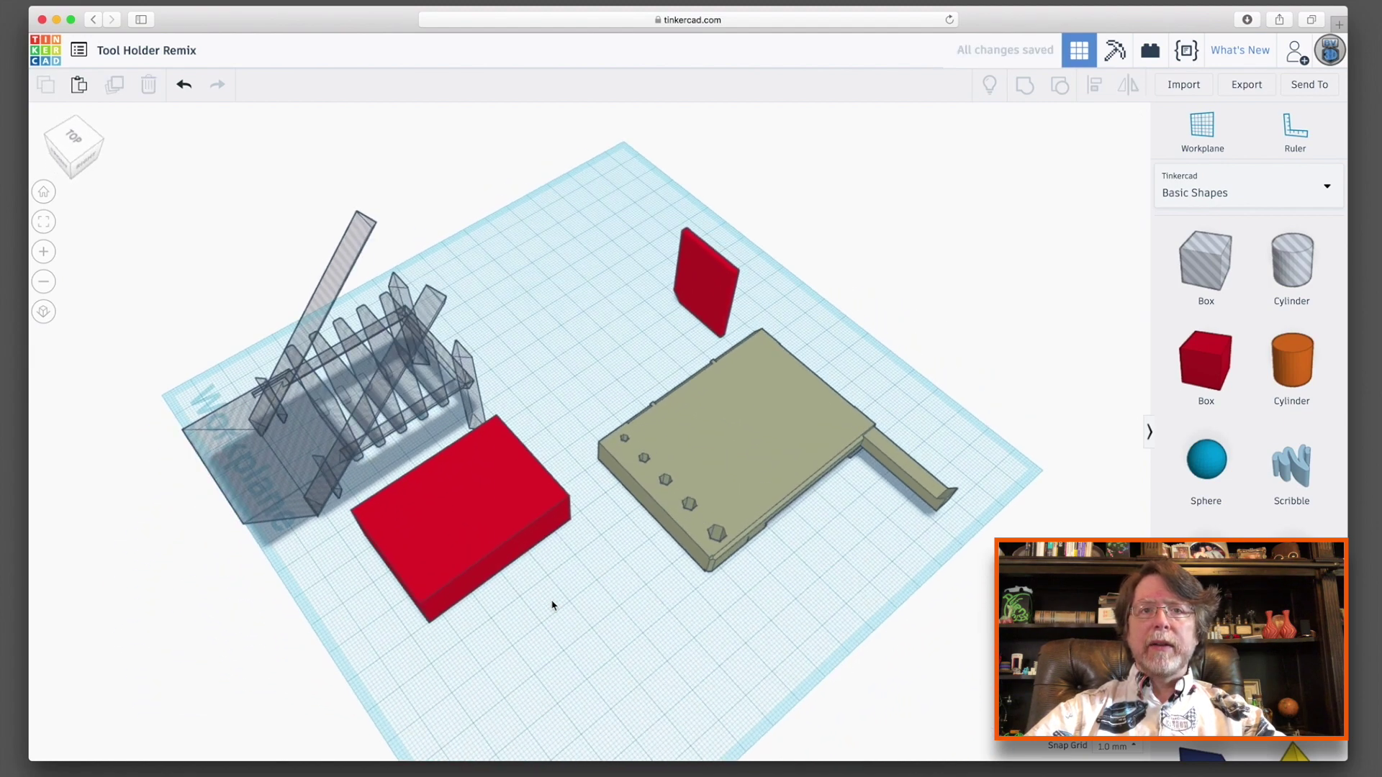
pyautogui.click(460, 568)
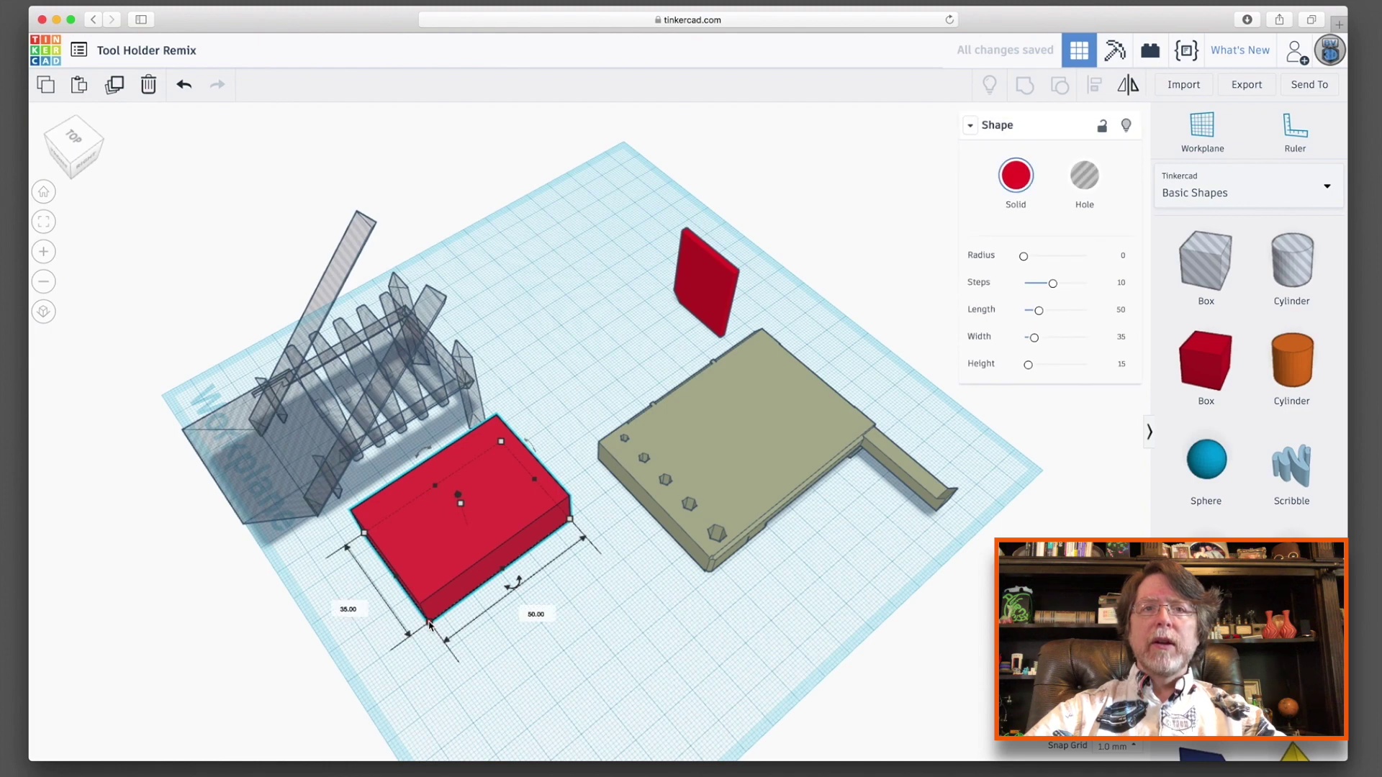
pyautogui.moveTo(457, 696); pyautogui.dragTo(540, 641, button='right')
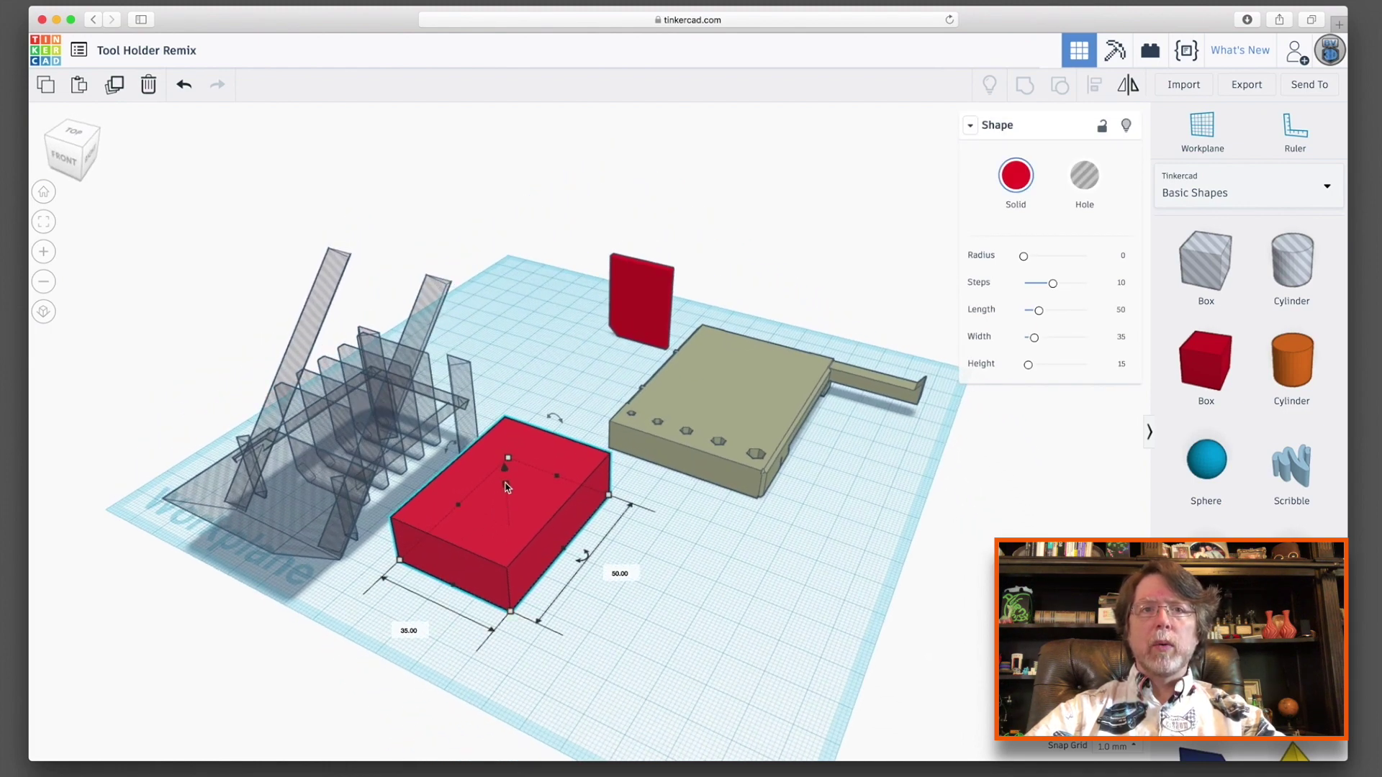
pyautogui.click(568, 608)
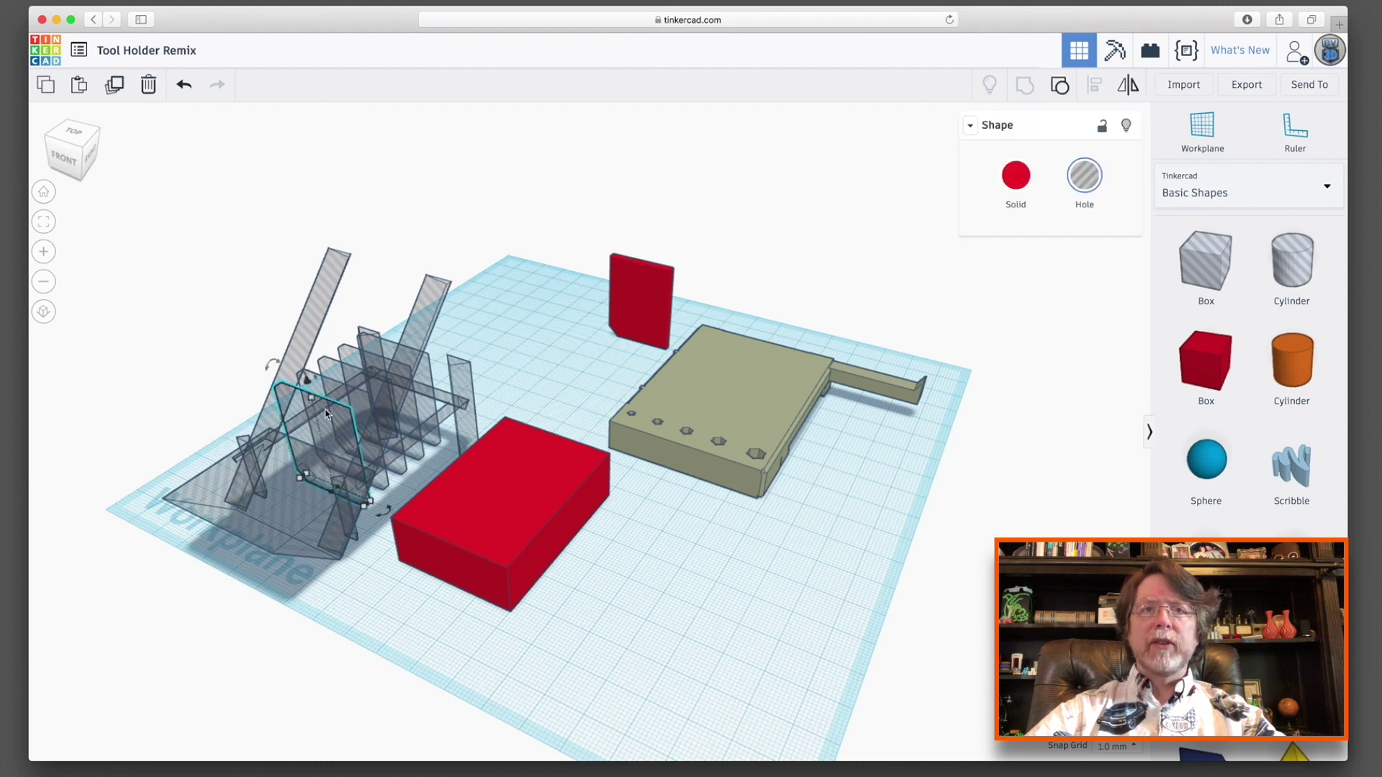
# Step: Select the five slot hole plates and move them into the red box
pyautogui.keyDown('shift'); pyautogui.click(334, 387); pyautogui.keyUp('shift')
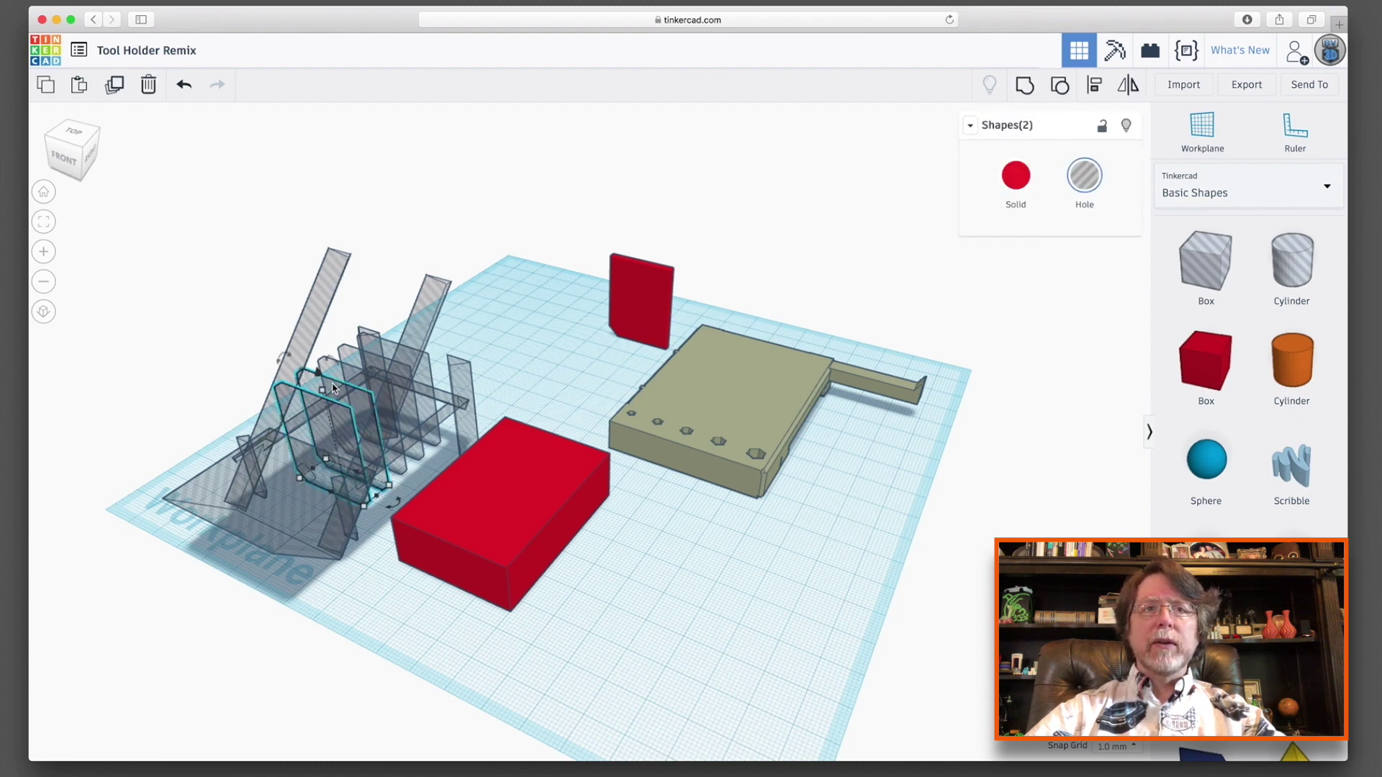
pyautogui.keyDown('shift'); pyautogui.click(340, 379); pyautogui.keyUp('shift')
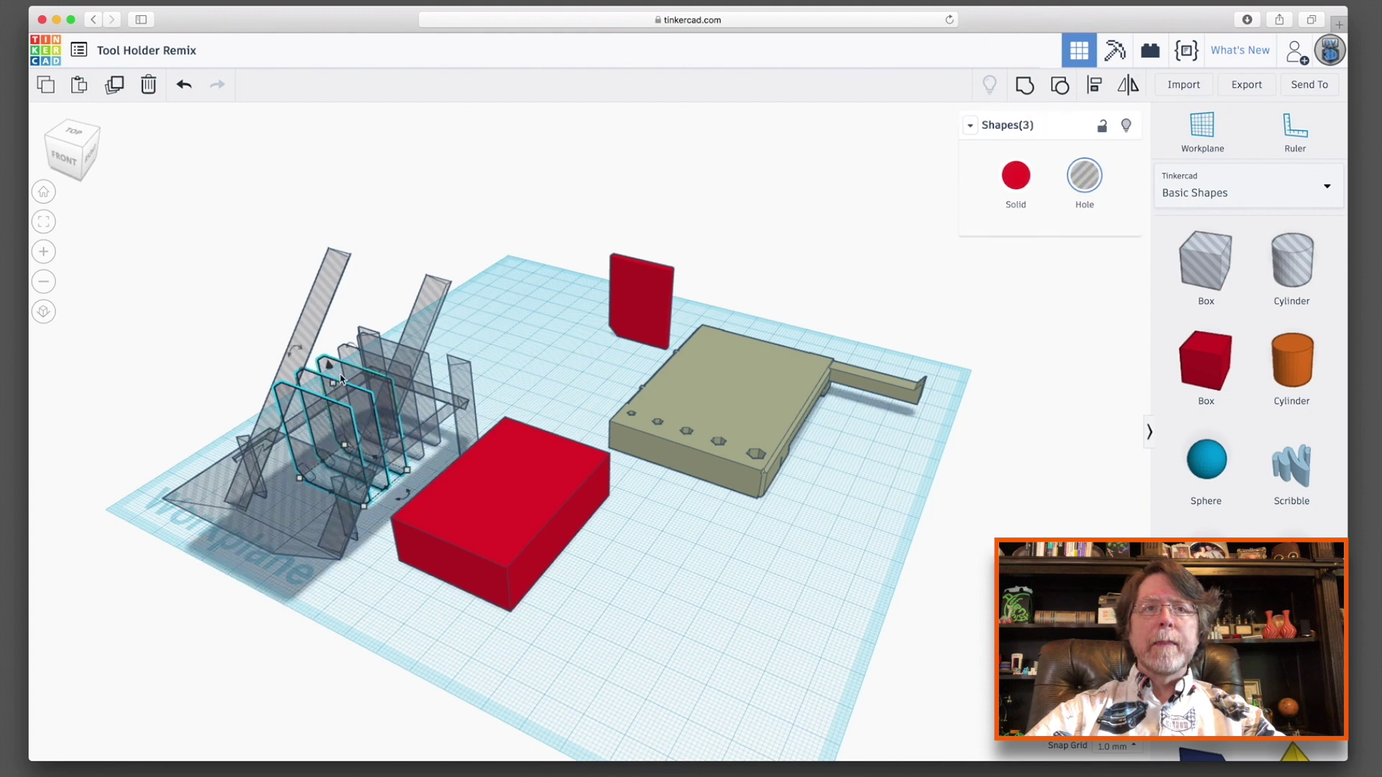
pyautogui.moveTo(357, 366)
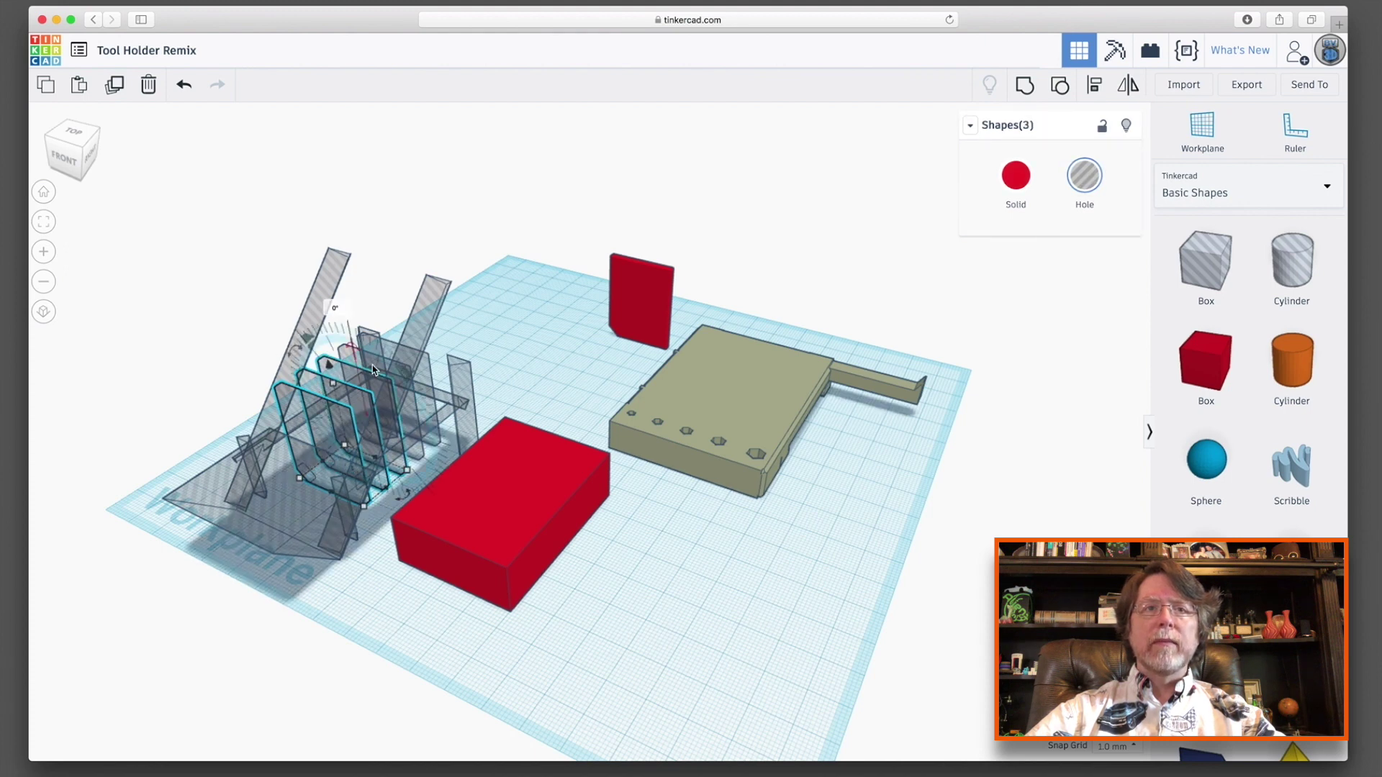
pyautogui.keyDown('shift'); pyautogui.click(394, 367); pyautogui.keyUp('shift')
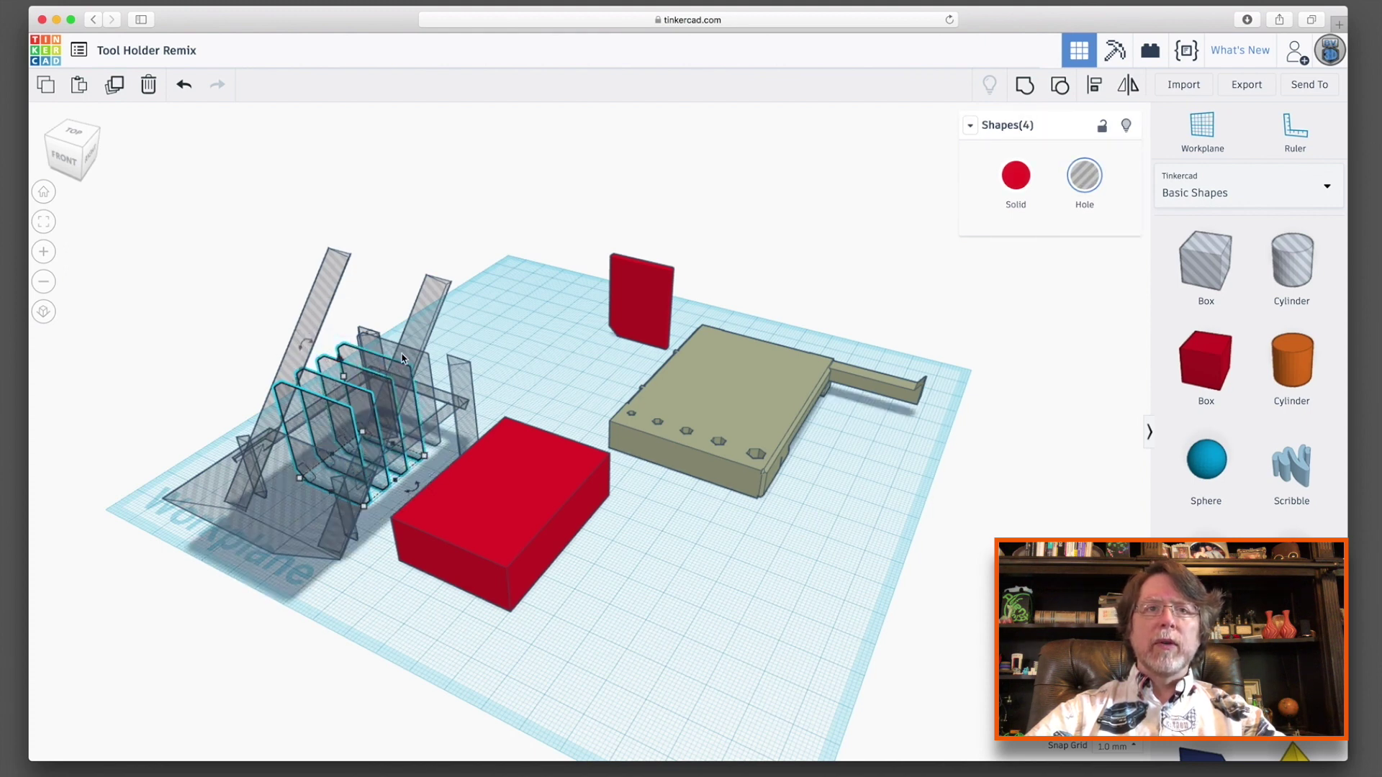
pyautogui.keyDown('shift'); pyautogui.click(401, 358); pyautogui.keyUp('shift')
pyautogui.keyDown('shift'); pyautogui.click(393, 352); pyautogui.keyUp('shift')
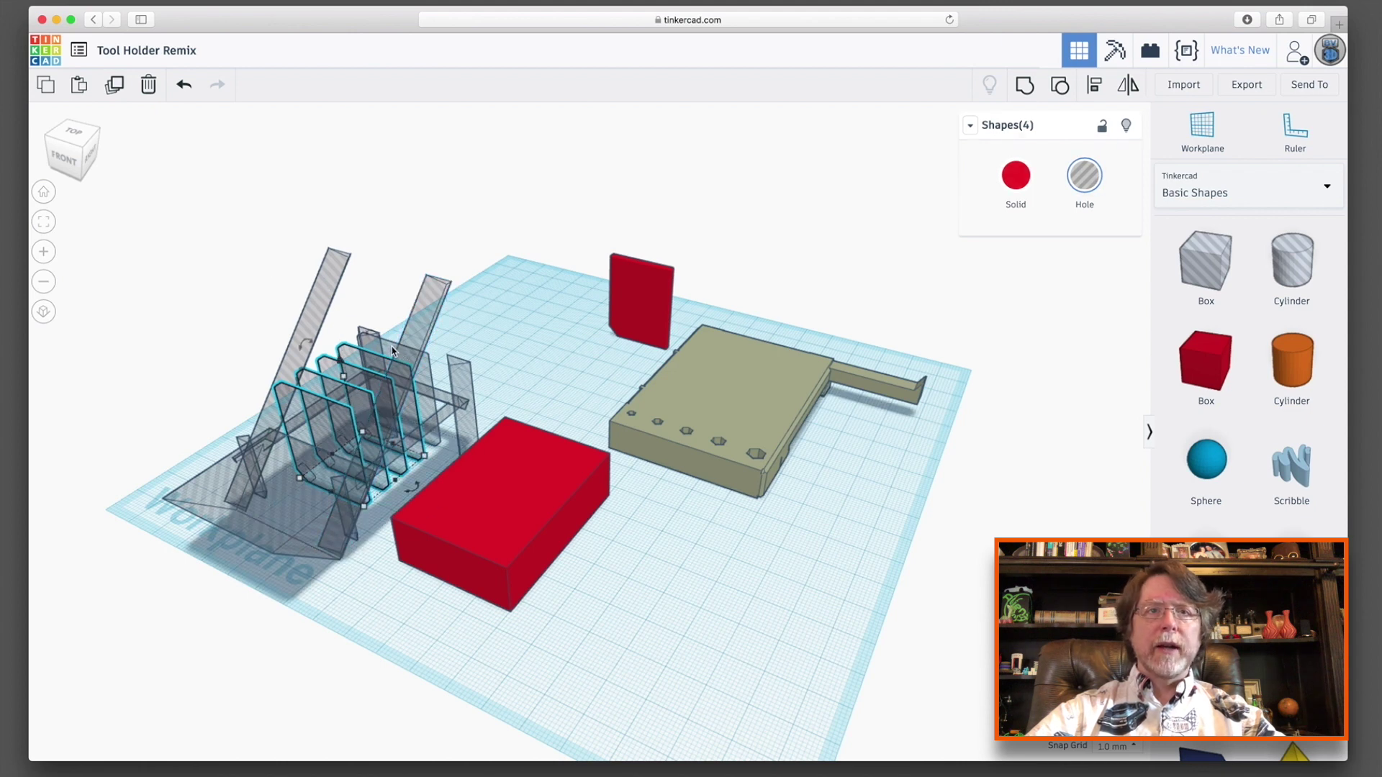
pyautogui.keyDown('shift'); pyautogui.click(392, 351); pyautogui.keyUp('shift')
pyautogui.moveTo(391, 350); pyautogui.dragTo(505, 407)
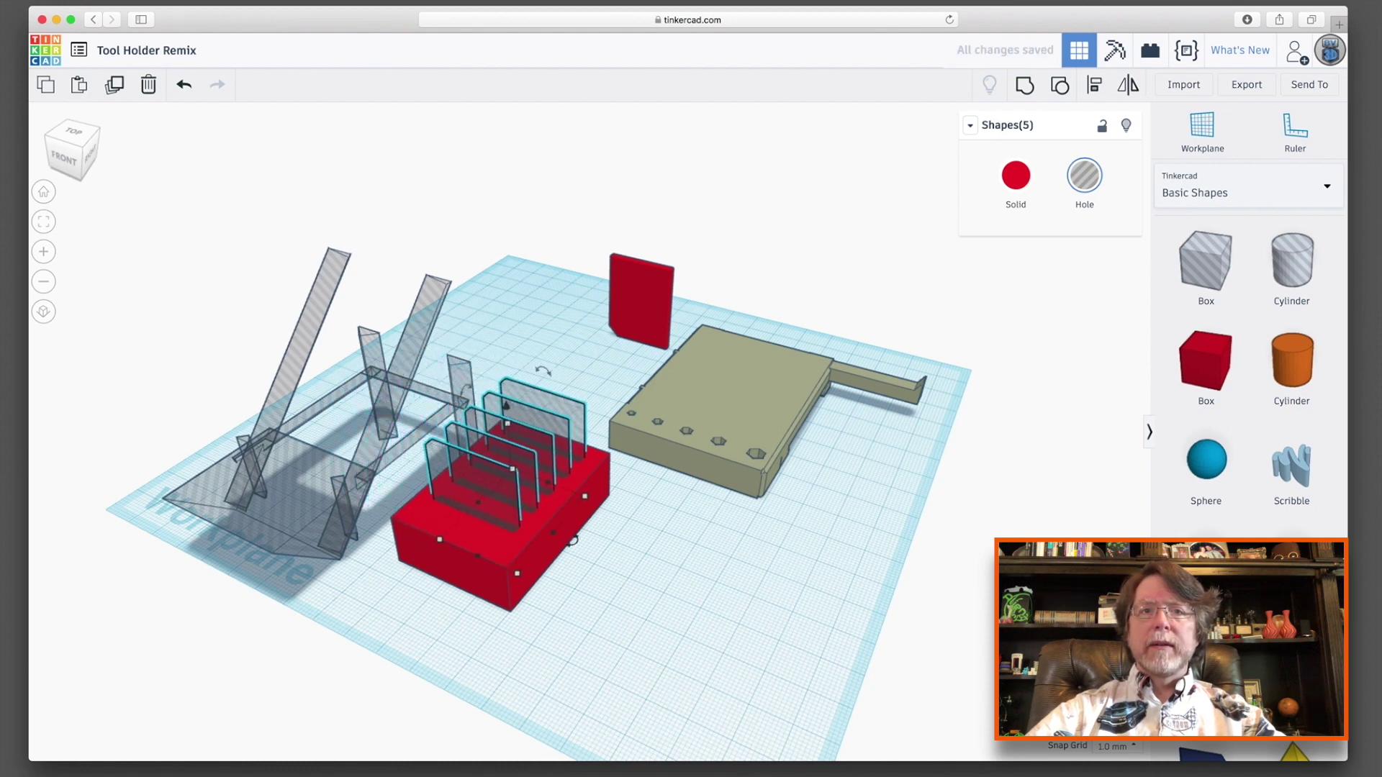
# Step: Group the red box with the five plates into one slotted block
pyautogui.click(431, 595)
pyautogui.moveTo(432, 595); pyautogui.dragTo(572, 628, button='right')
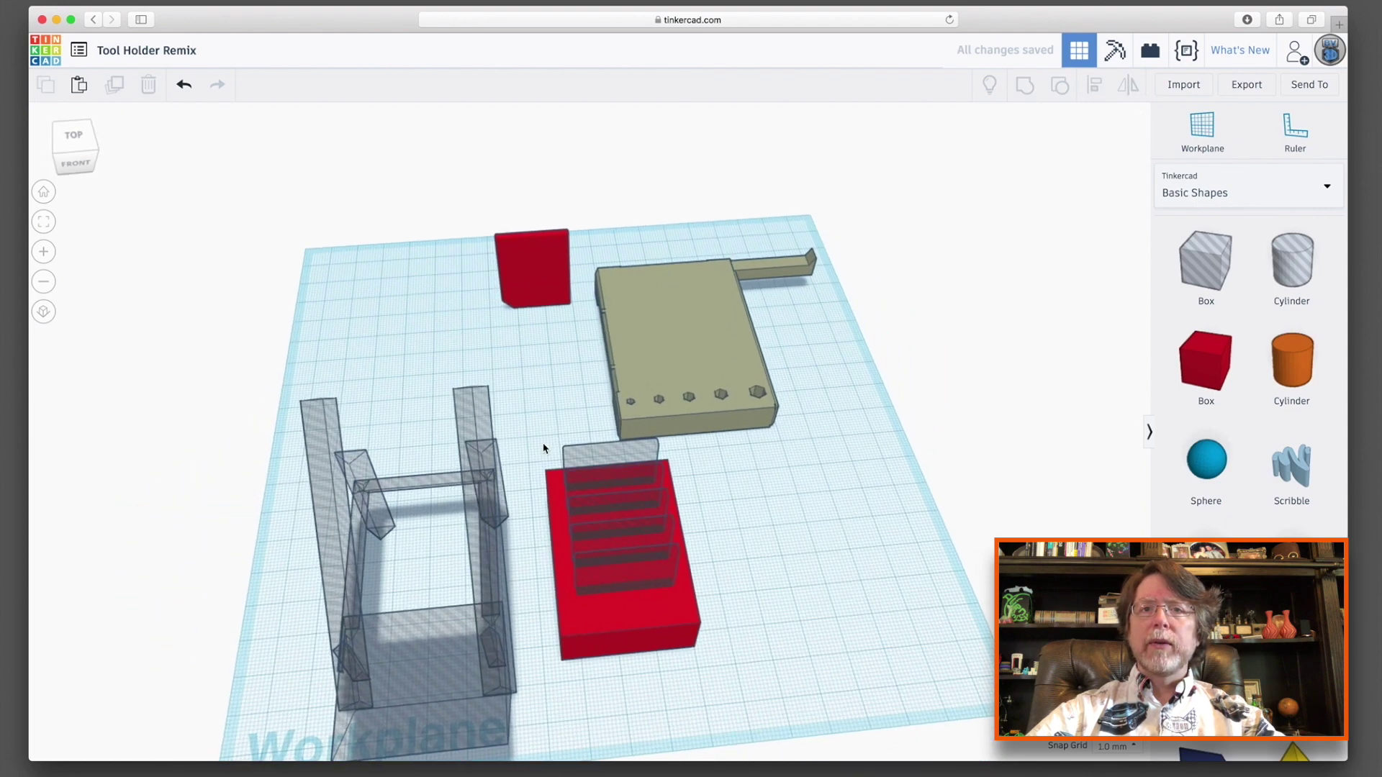
pyautogui.moveTo(542, 445); pyautogui.dragTo(624, 625)
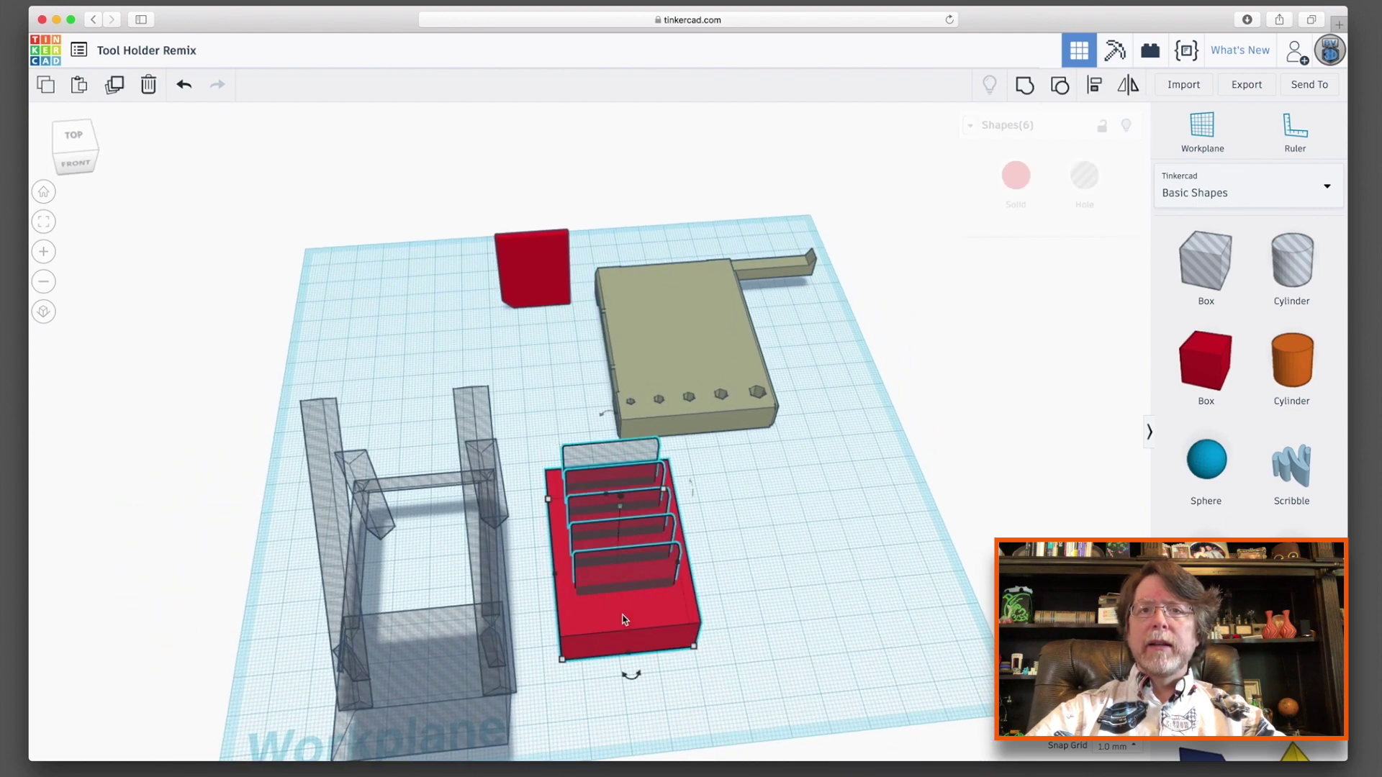
pyautogui.click(1024, 84)
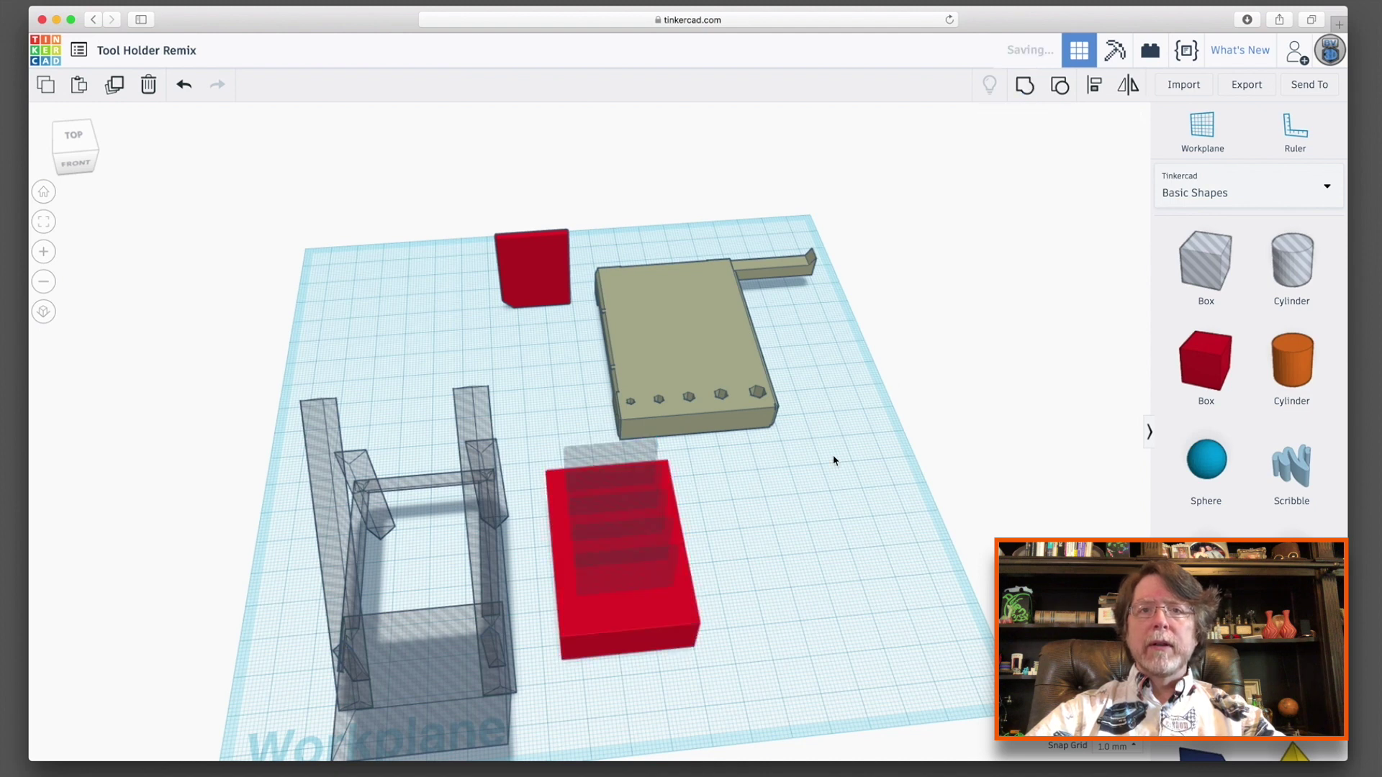
pyautogui.click(802, 530)
pyautogui.moveTo(802, 531); pyautogui.dragTo(726, 540, button='right')
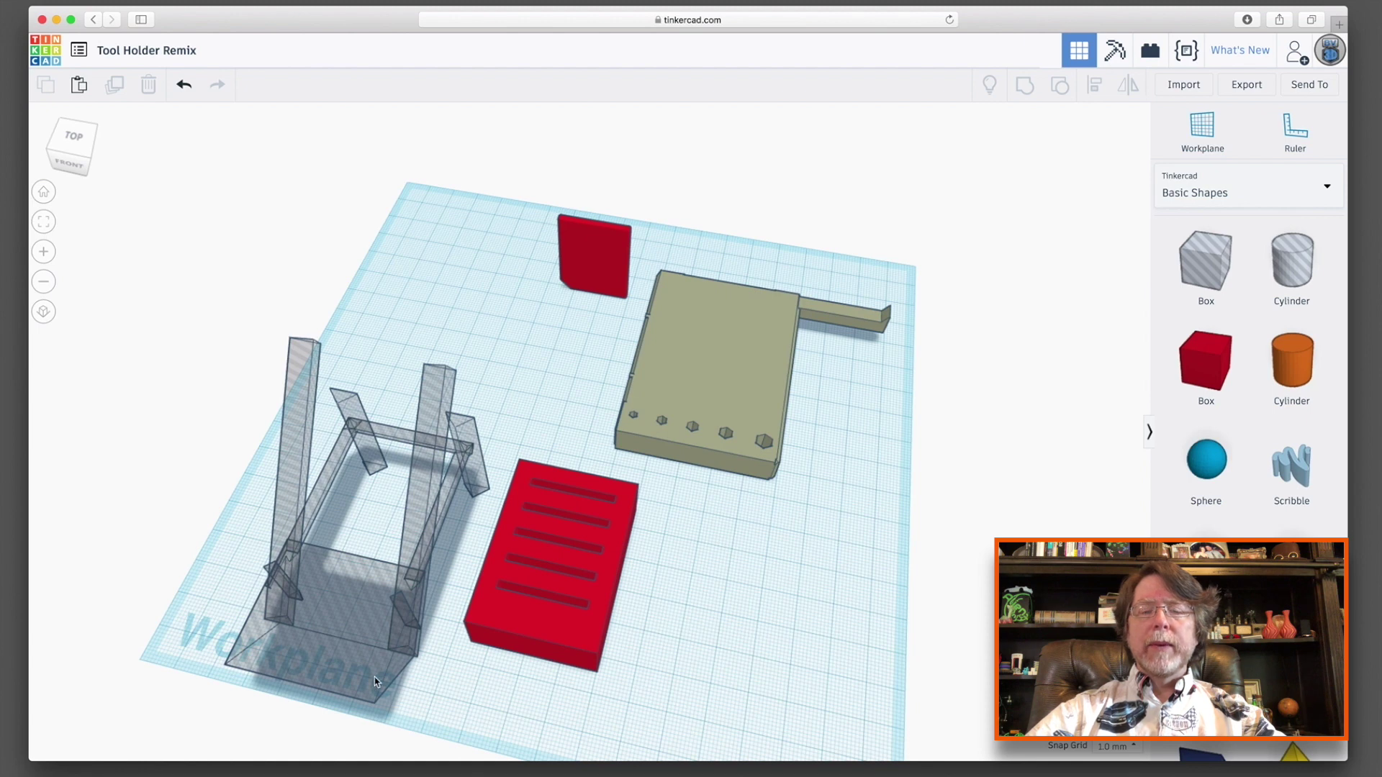
# Step: Move the stand's base box onto the slotted block, then undo the move
pyautogui.moveTo(418, 684); pyautogui.dragTo(585, 717)
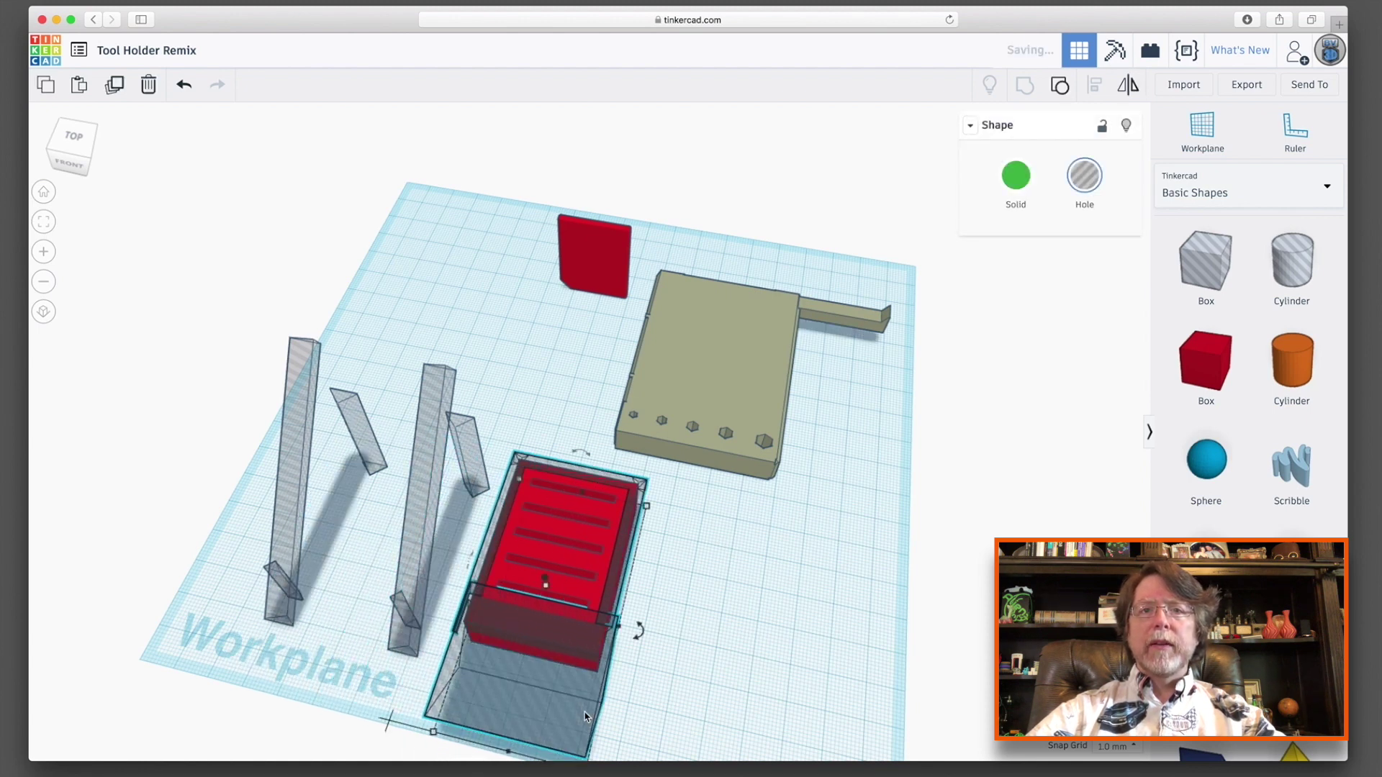
pyautogui.moveTo(709, 631); pyautogui.dragTo(635, 614, button='right')
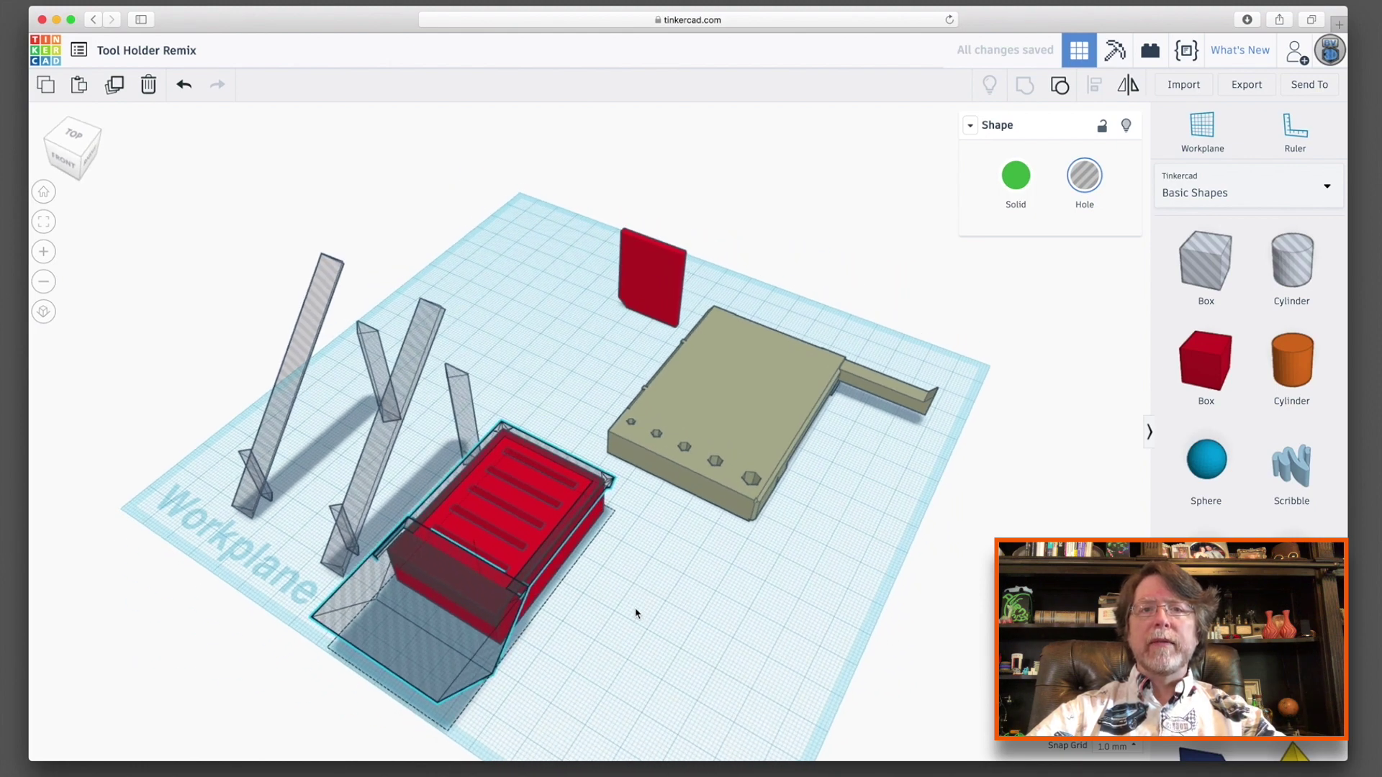
pyautogui.moveTo(635, 613); pyautogui.dragTo(636, 613, button='right')
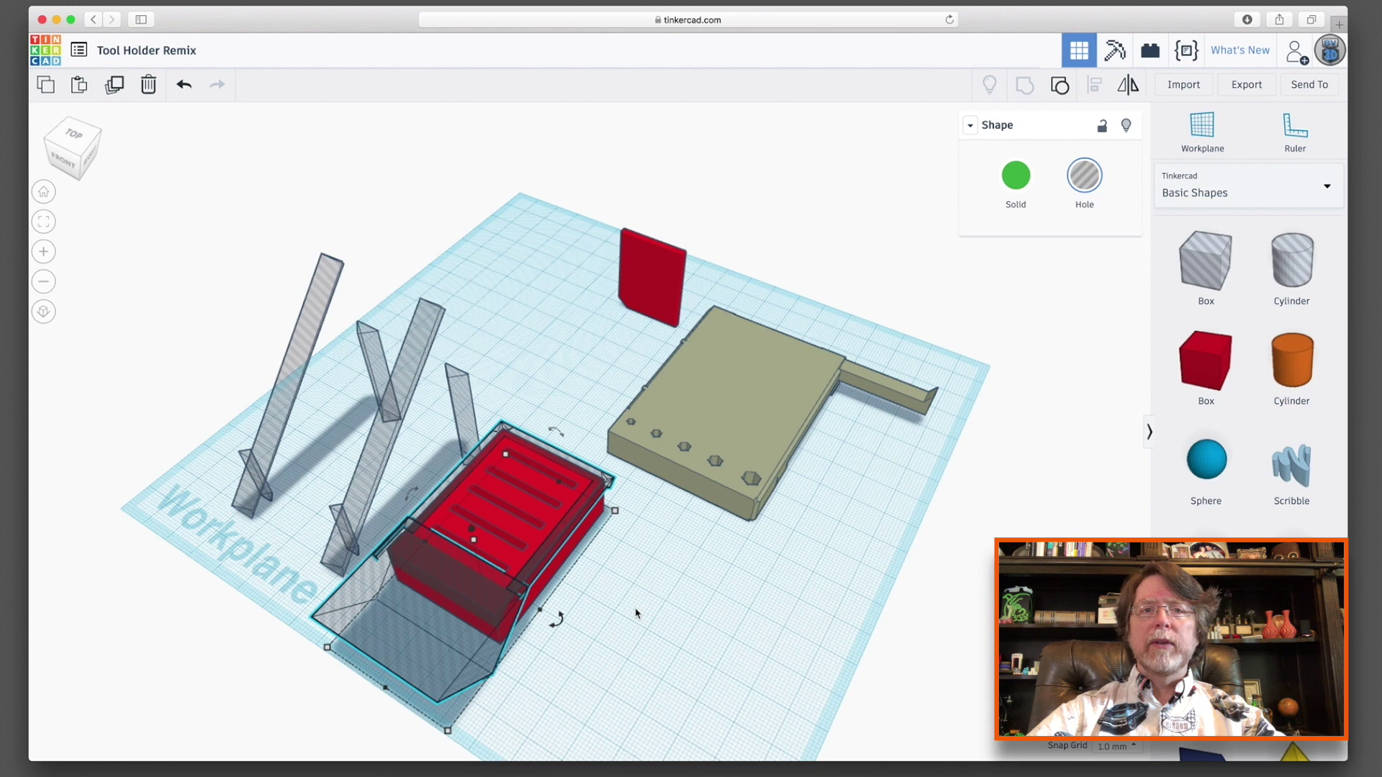
pyautogui.hotkey('ctrl', 'z')
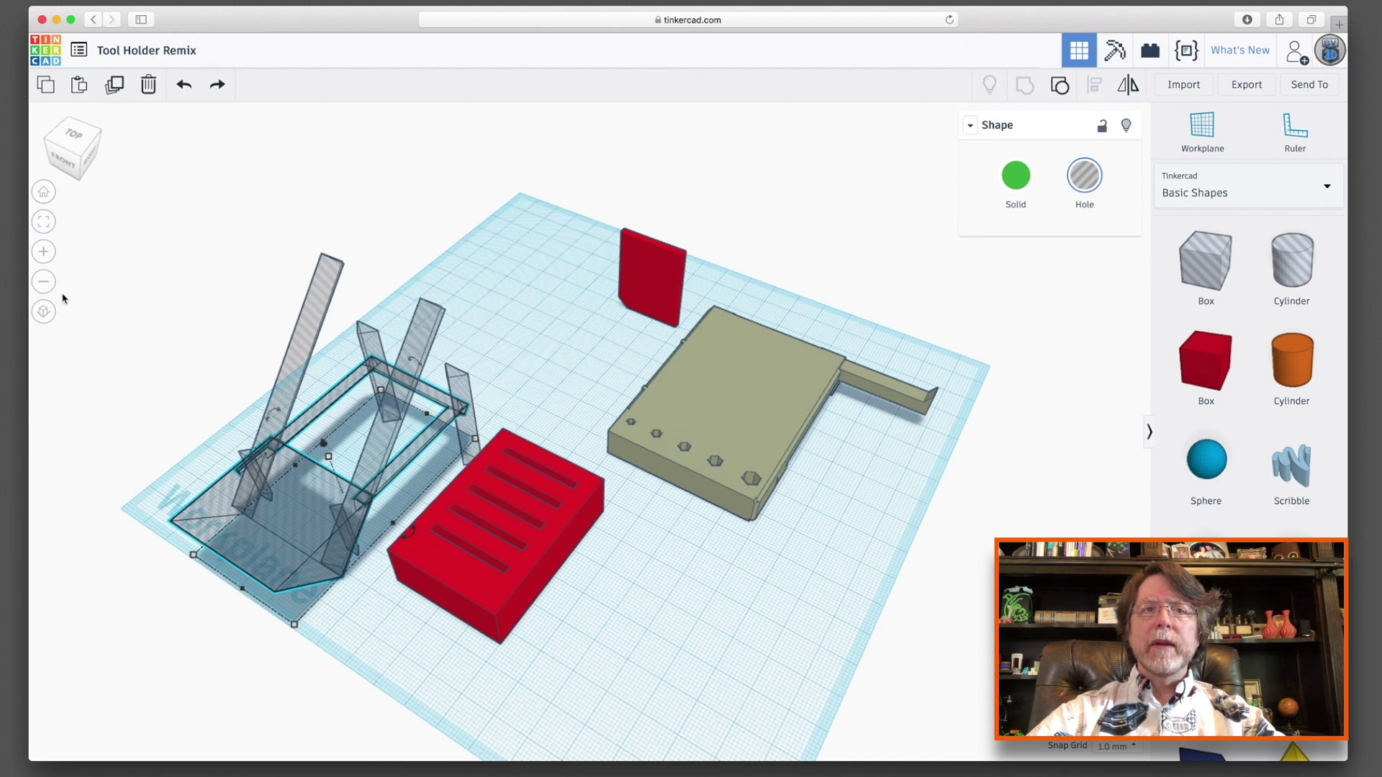
# Step: Ungroup the stand into its separate base, frame and plates
pyautogui.click(1059, 85)
pyautogui.click(705, 732)
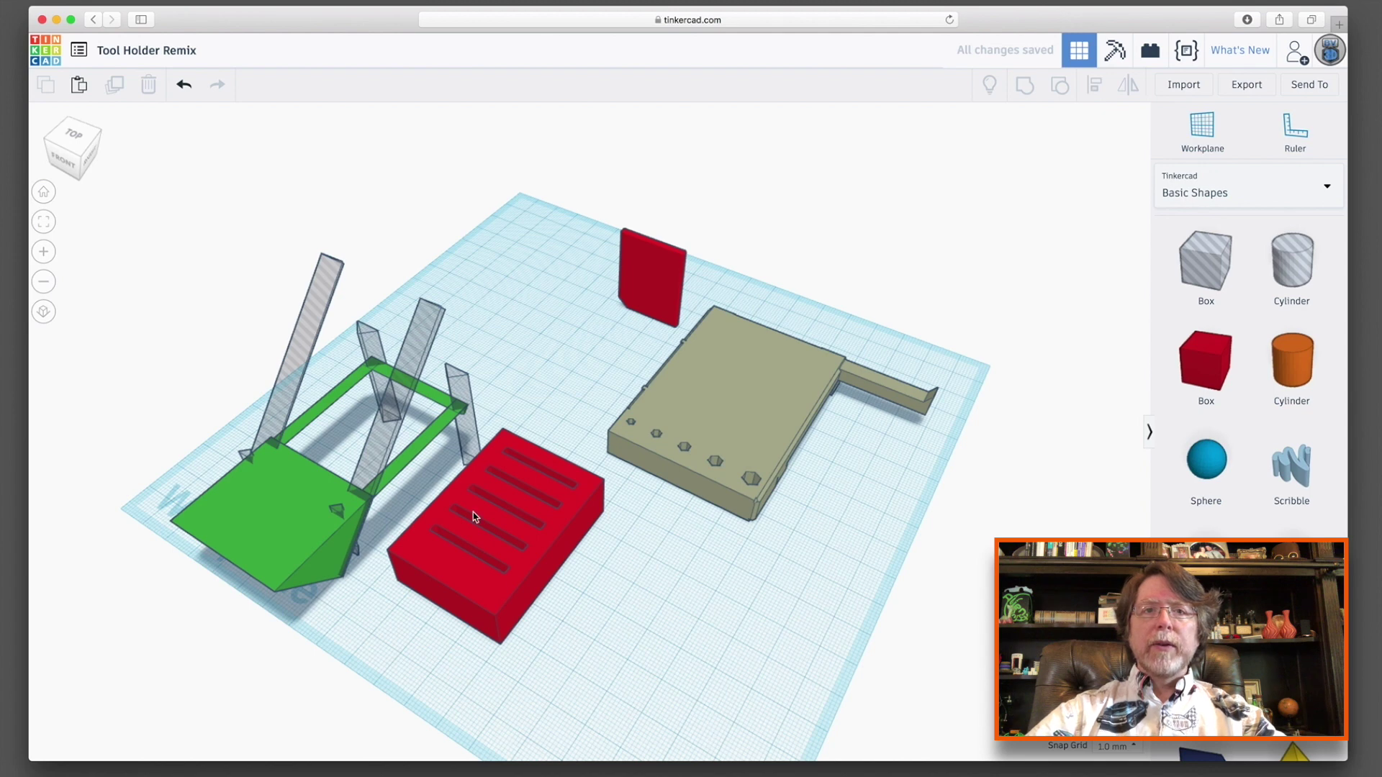
pyautogui.click(419, 448)
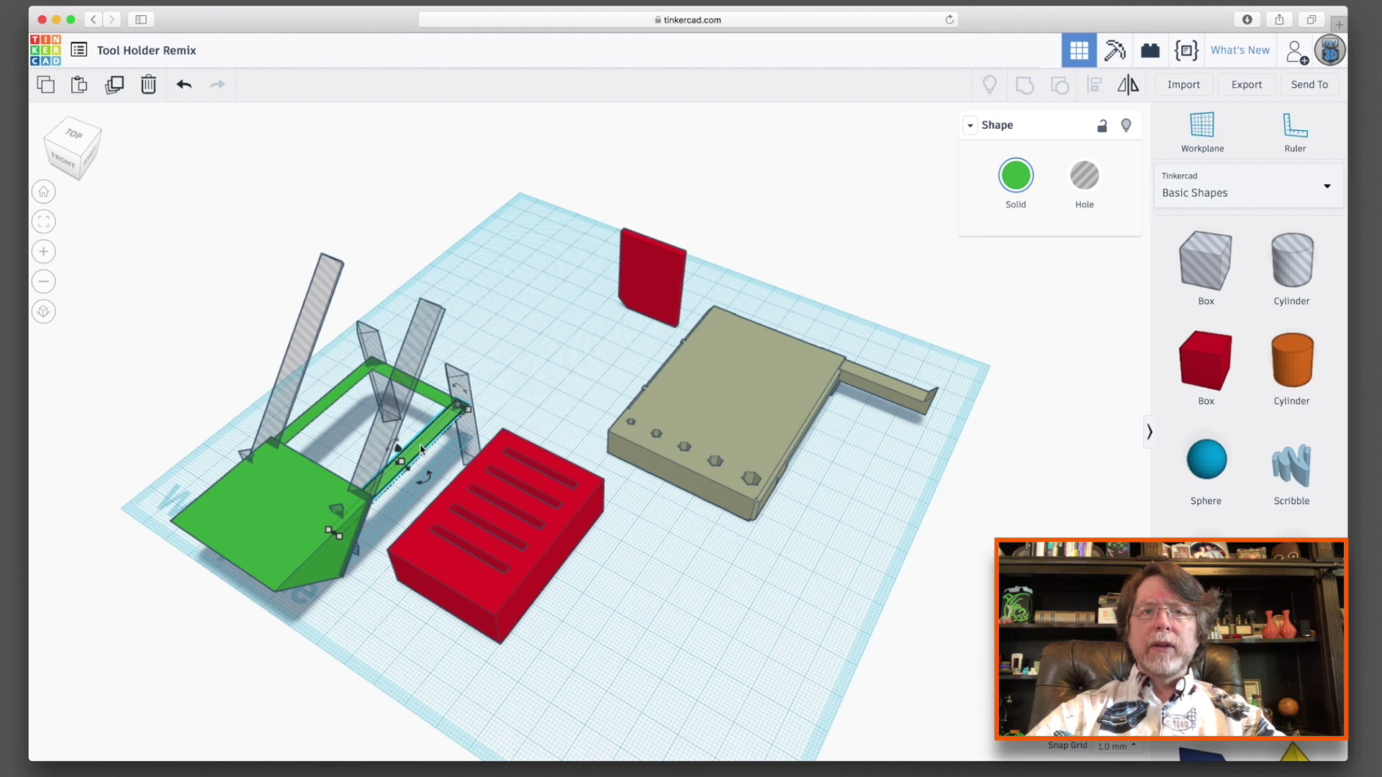
pyautogui.click(1232, 527)
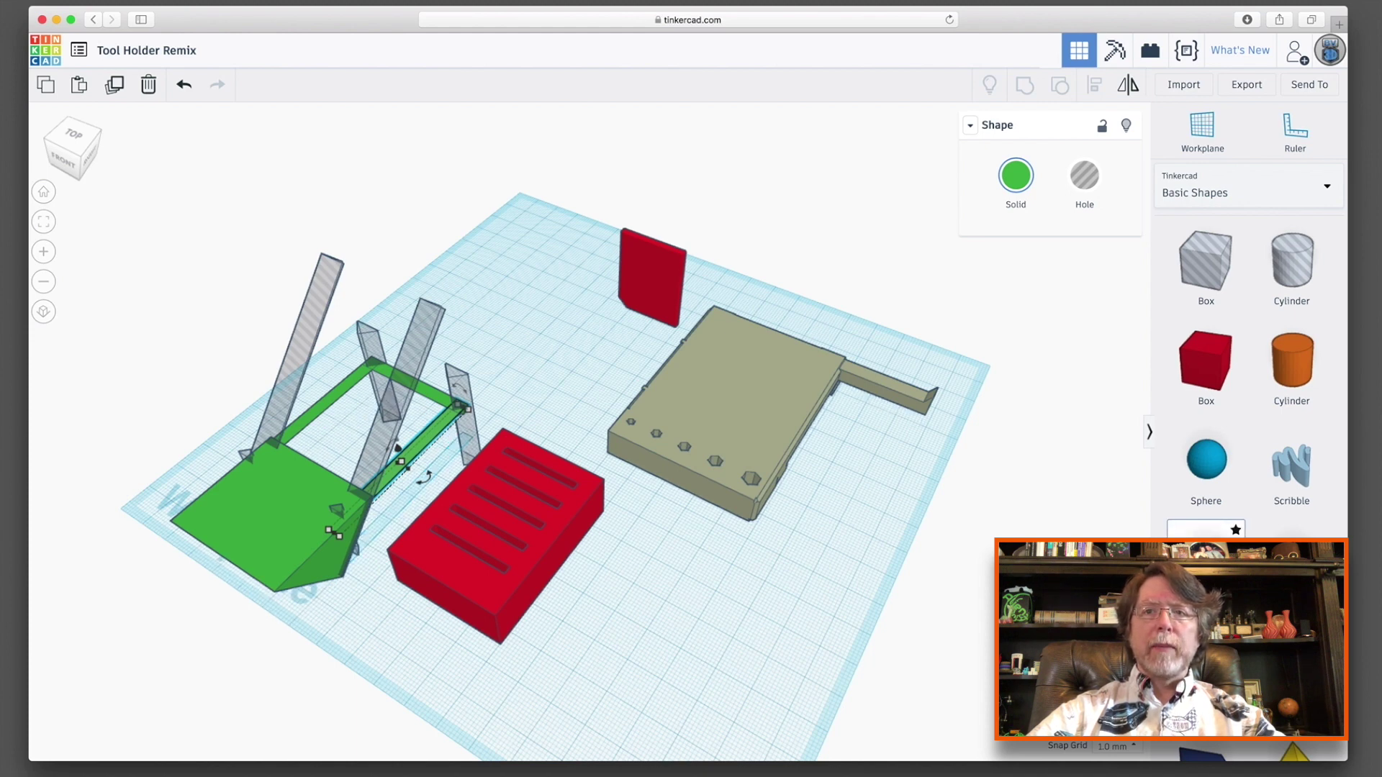
# Step: Add a new bar shape, size it 4 by 4, and stretch it over the red block's edge
pyautogui.click(723, 590)
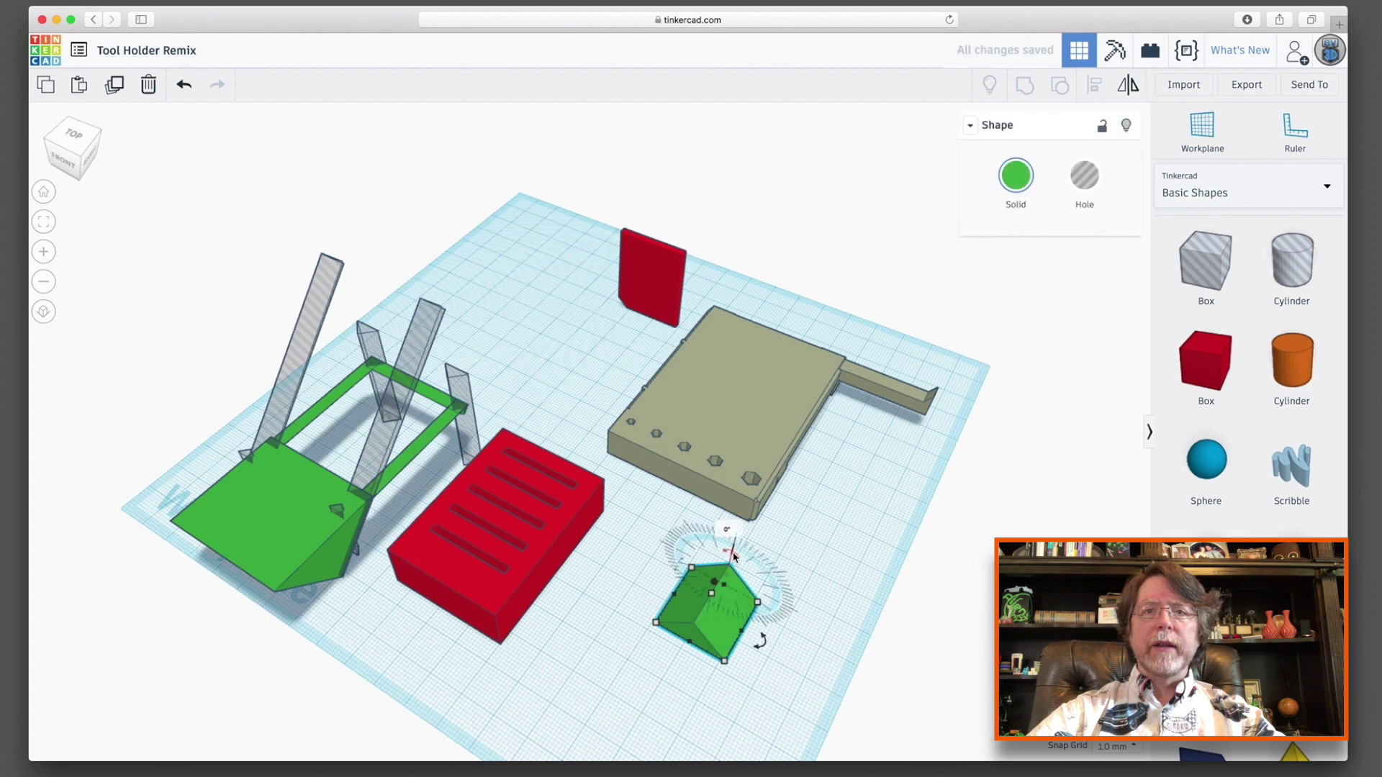
pyautogui.moveTo(733, 557); pyautogui.dragTo(727, 629)
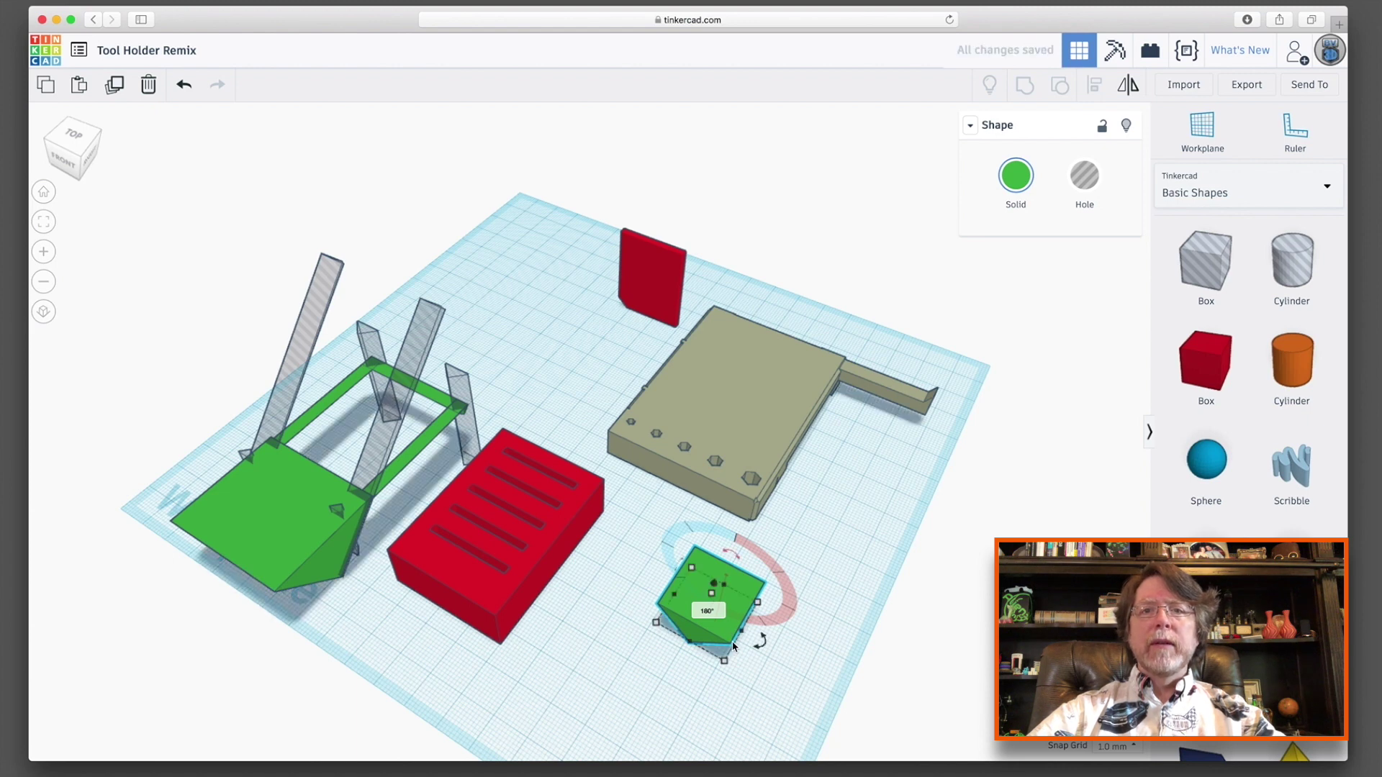
pyautogui.moveTo(725, 662); pyautogui.dragTo(697, 584)
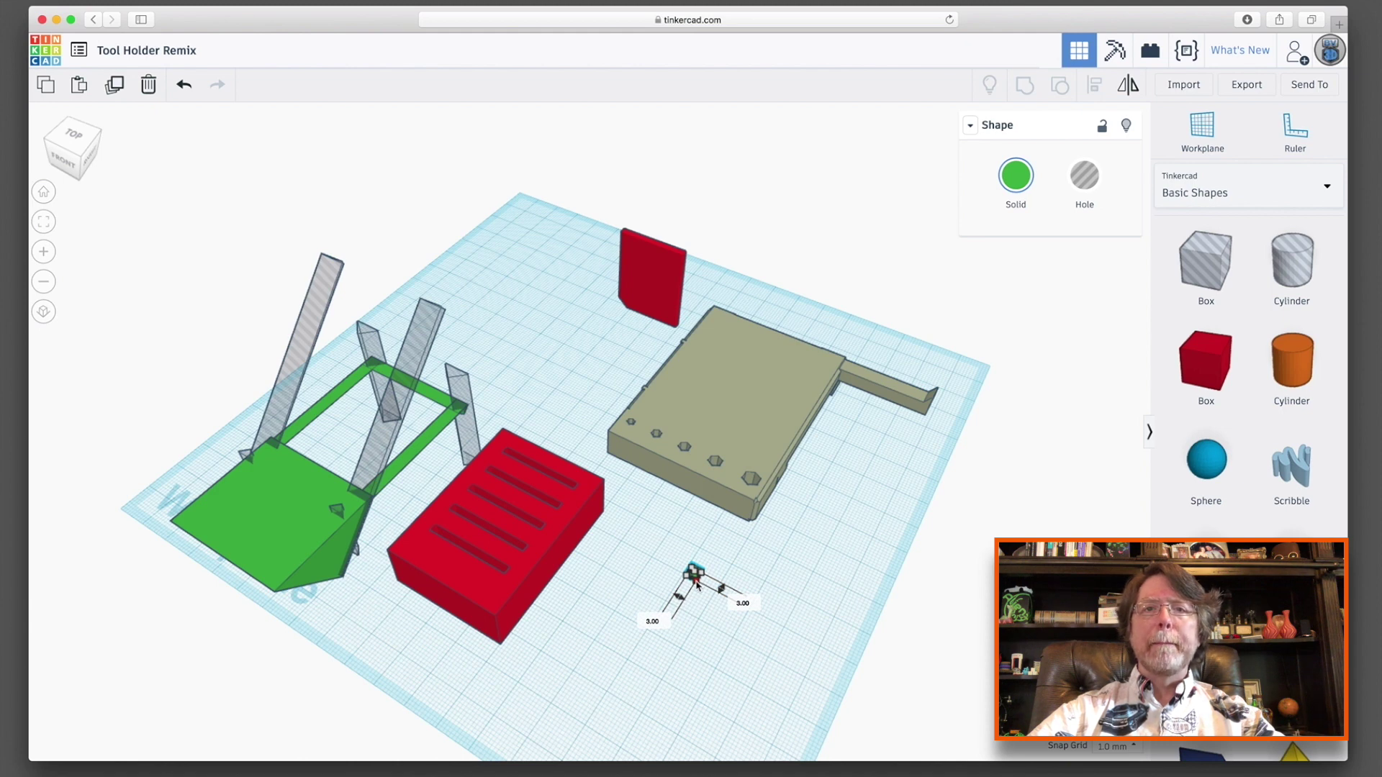
pyautogui.moveTo(697, 585); pyautogui.dragTo(595, 728)
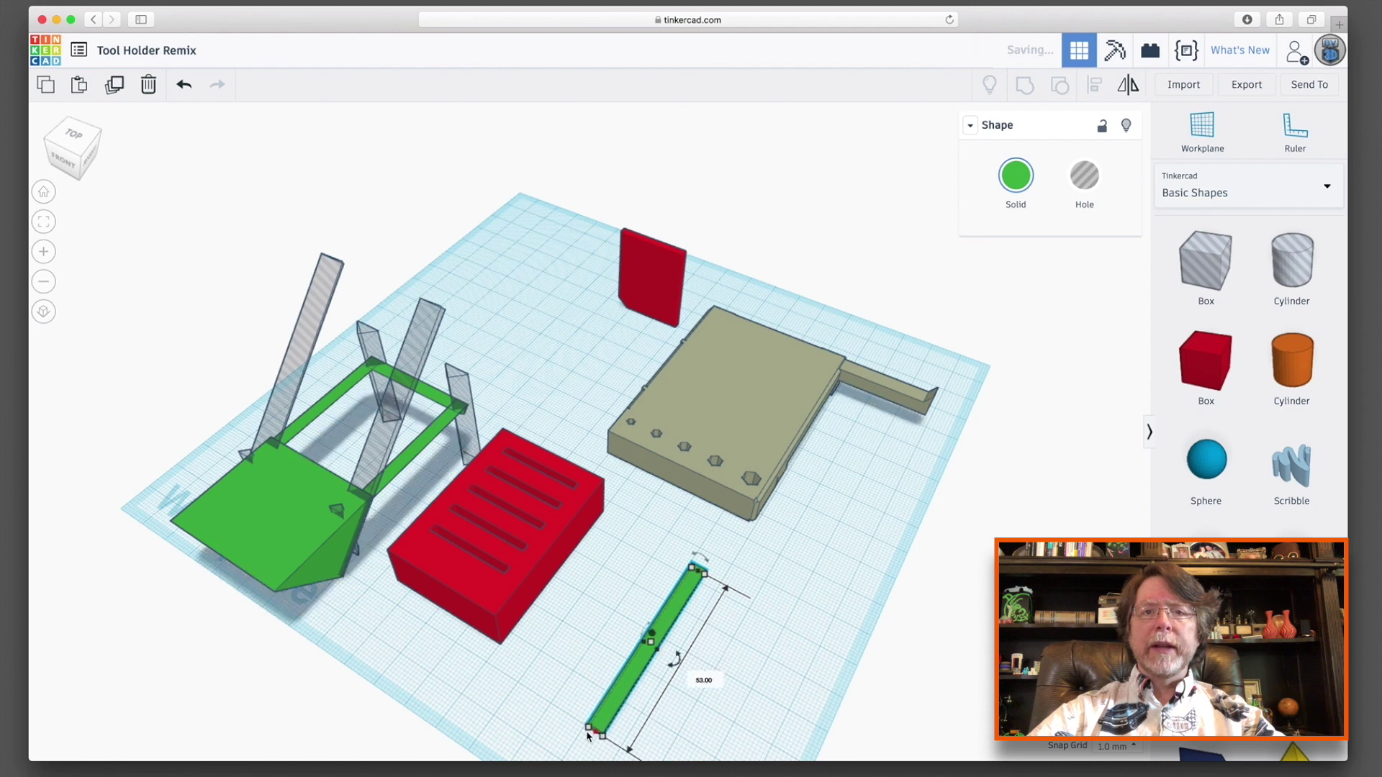
pyautogui.moveTo(623, 683); pyautogui.dragTo(530, 612)
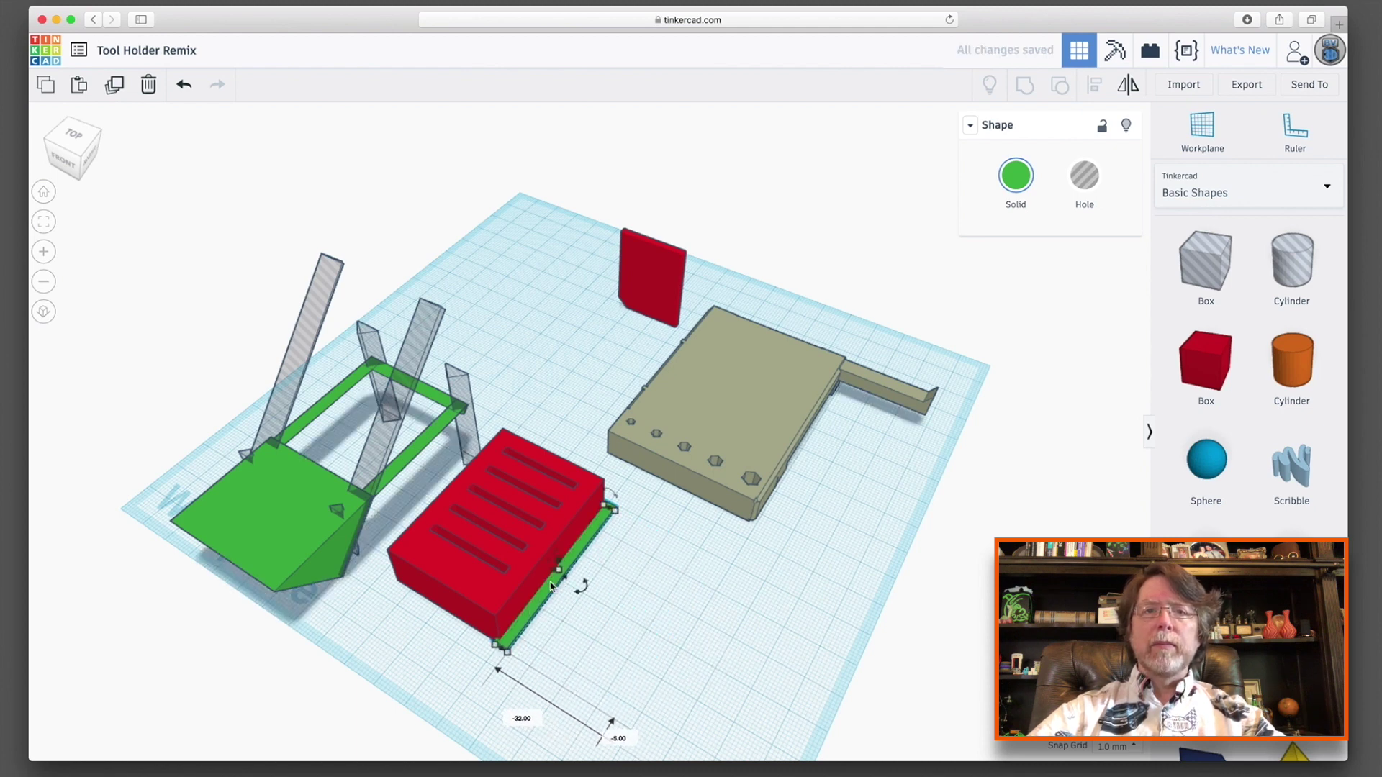
pyautogui.moveTo(557, 557); pyautogui.dragTo(550, 539)
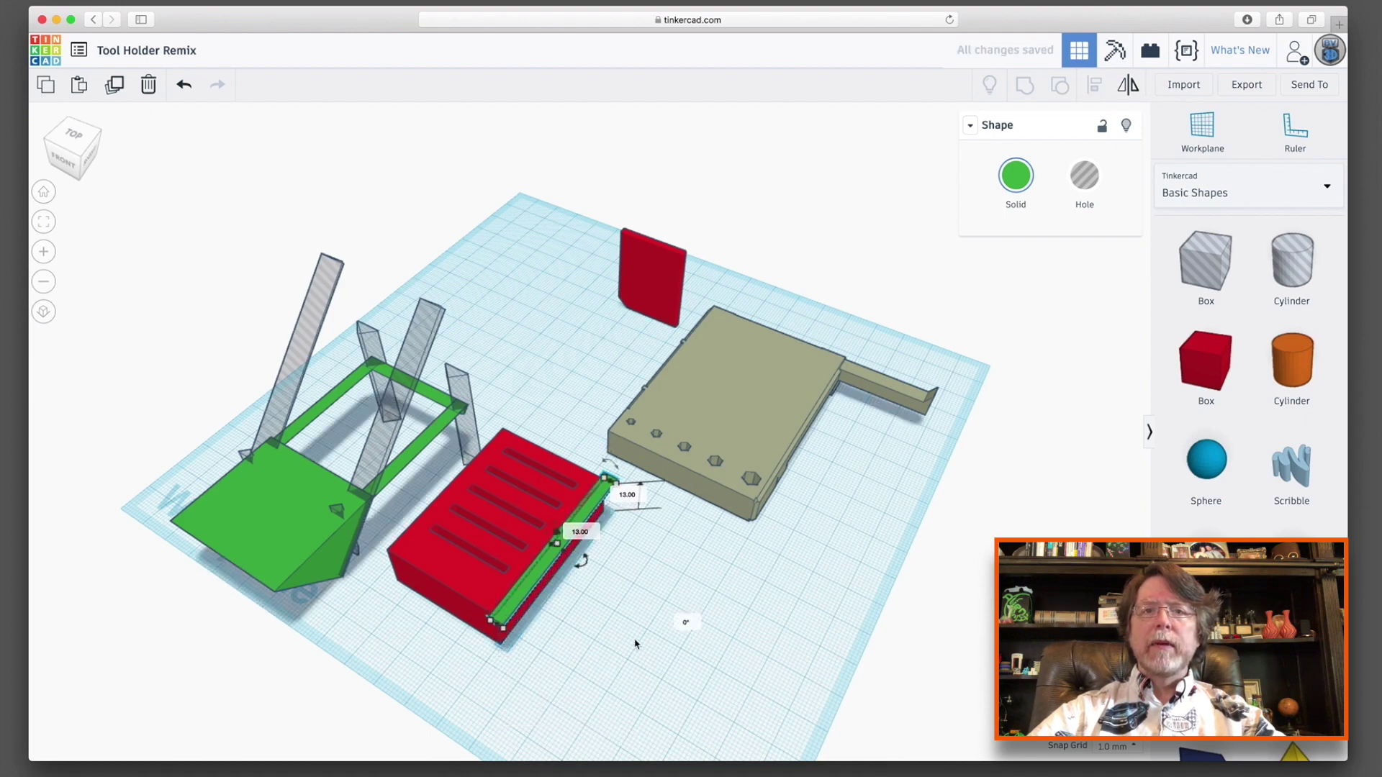
pyautogui.moveTo(639, 660); pyautogui.dragTo(739, 657, button='right')
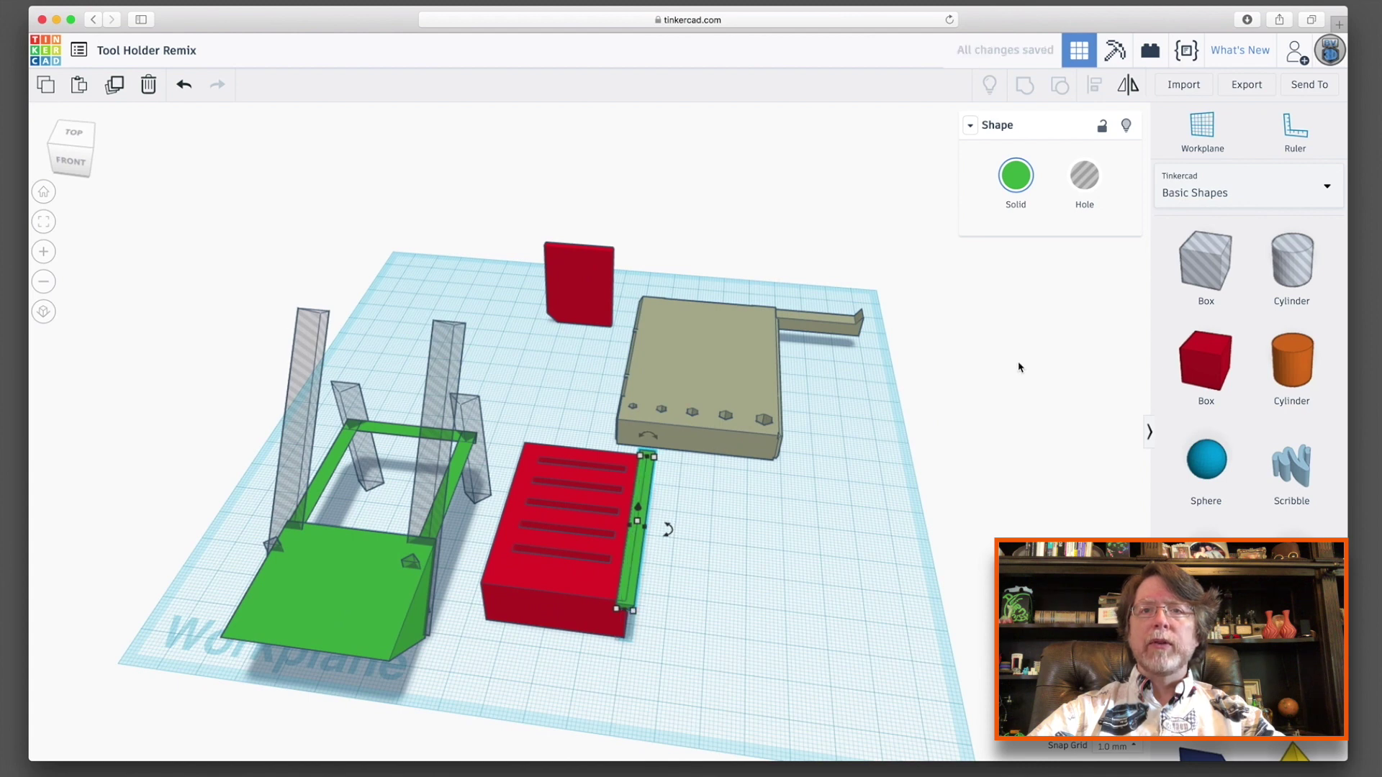
# Step: Turn the bar into a hole and group it with the red block to trim that edge
pyautogui.click(1087, 185)
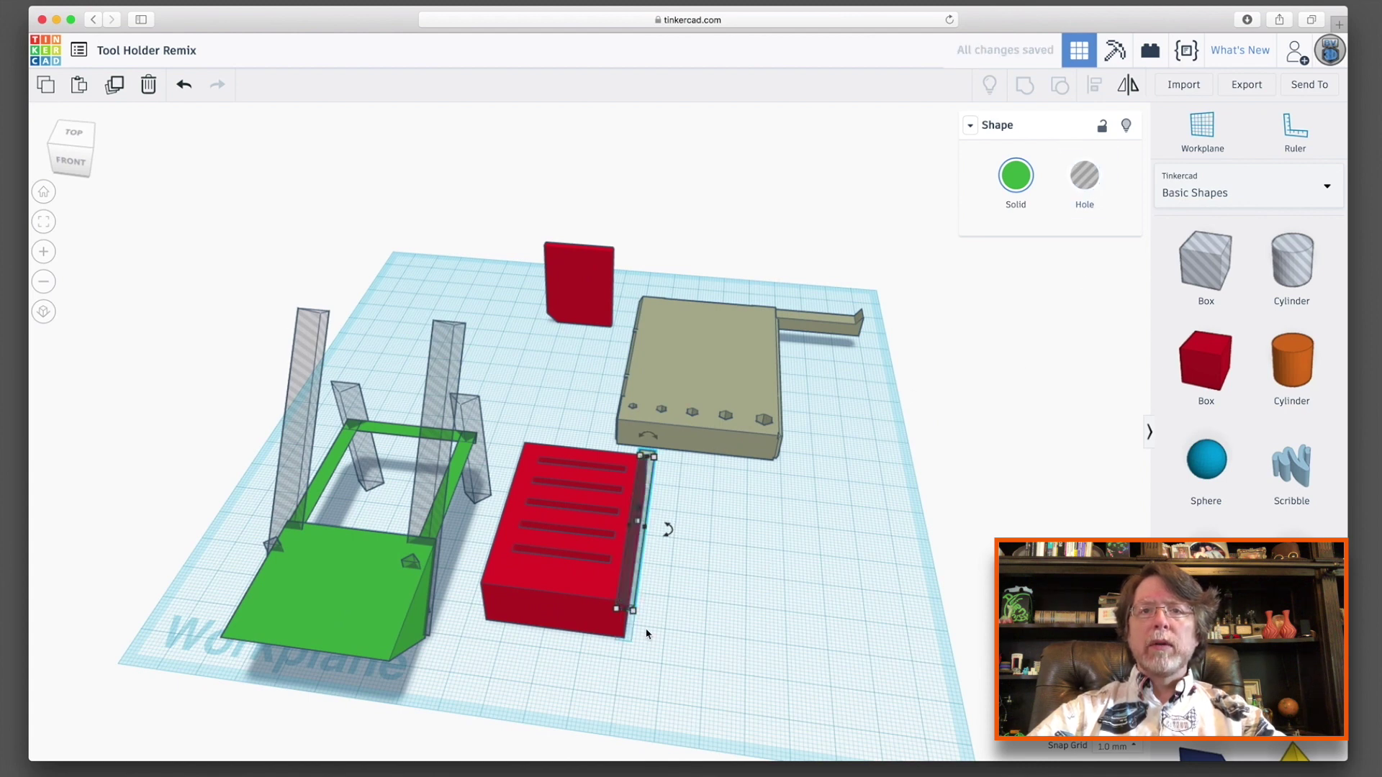
pyautogui.keyDown('shift'); pyautogui.click(584, 582); pyautogui.keyUp('shift')
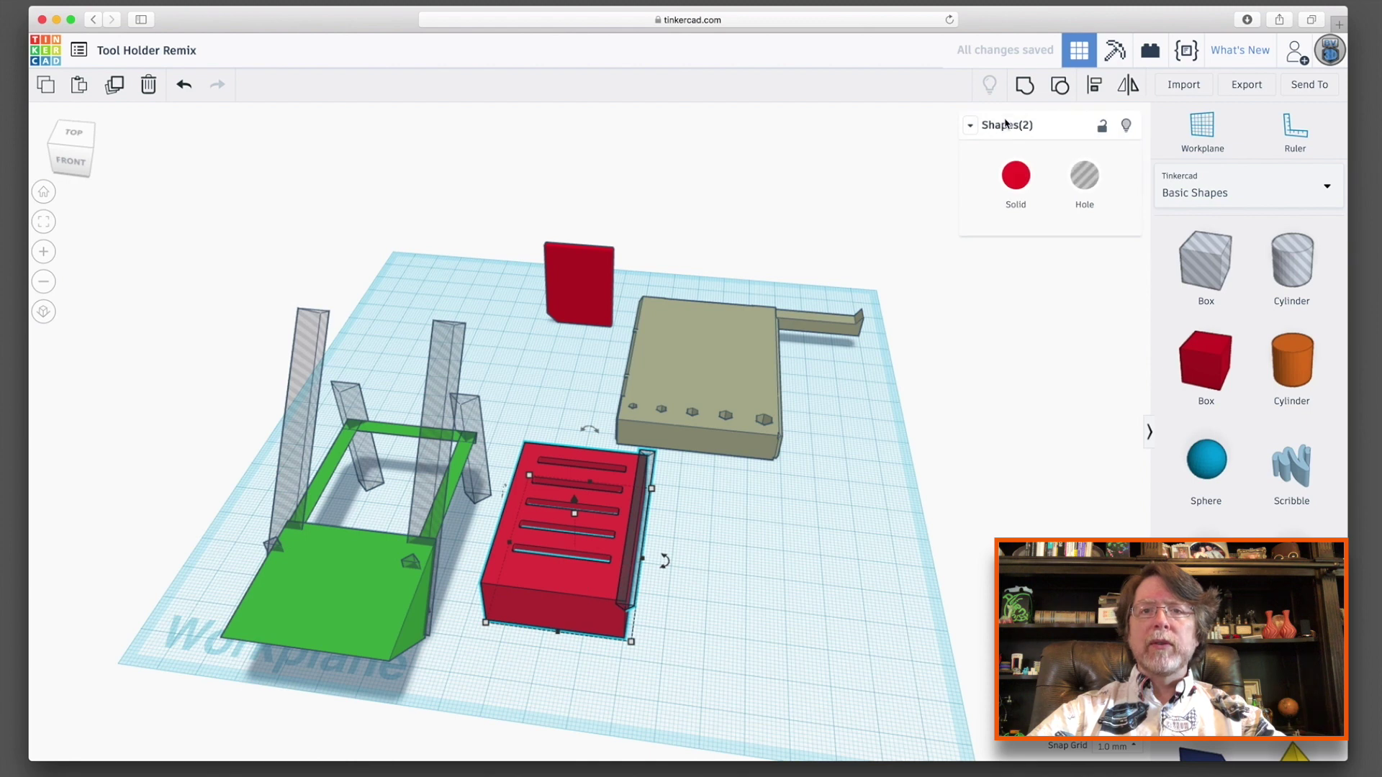
pyautogui.click(1024, 85)
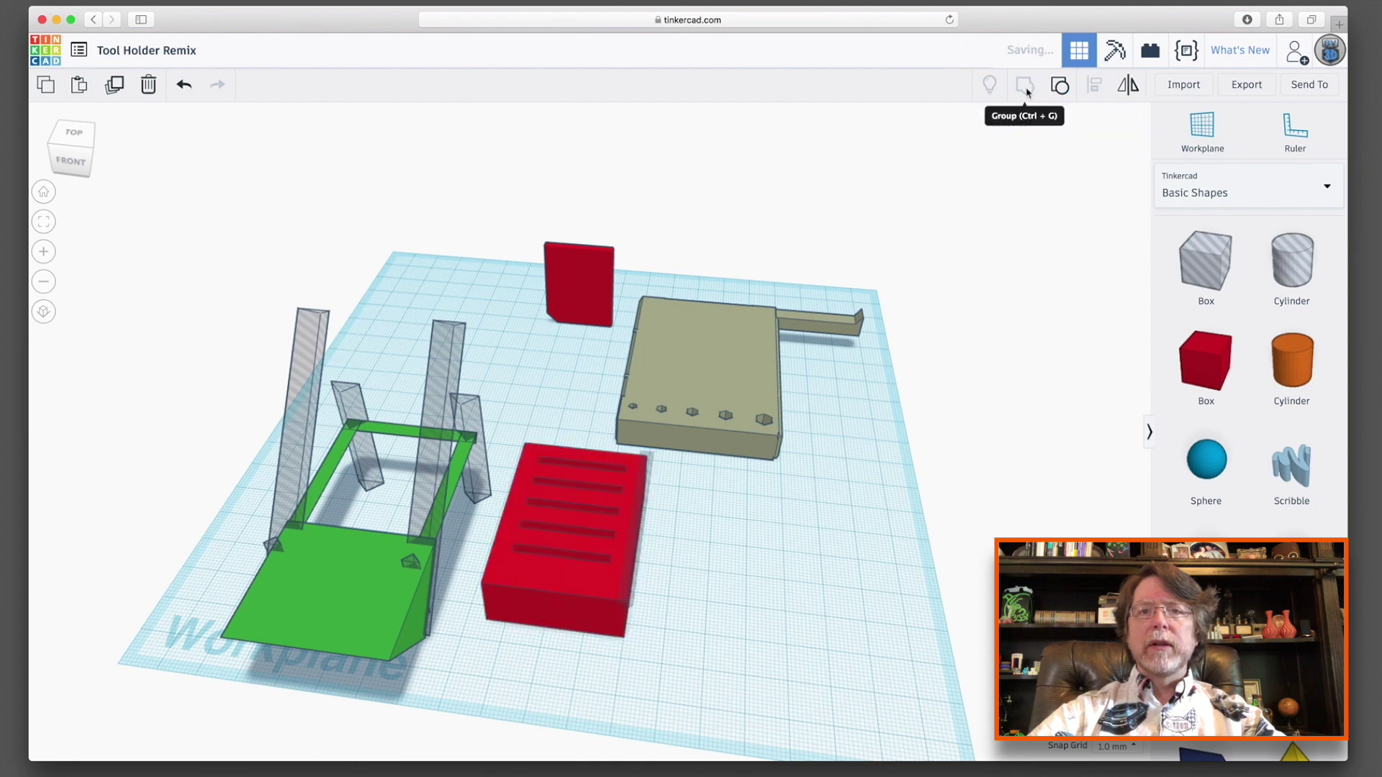
pyautogui.click(753, 574)
pyautogui.moveTo(752, 574); pyautogui.dragTo(697, 576, button='right')
pyautogui.scroll(6, 574, 577)
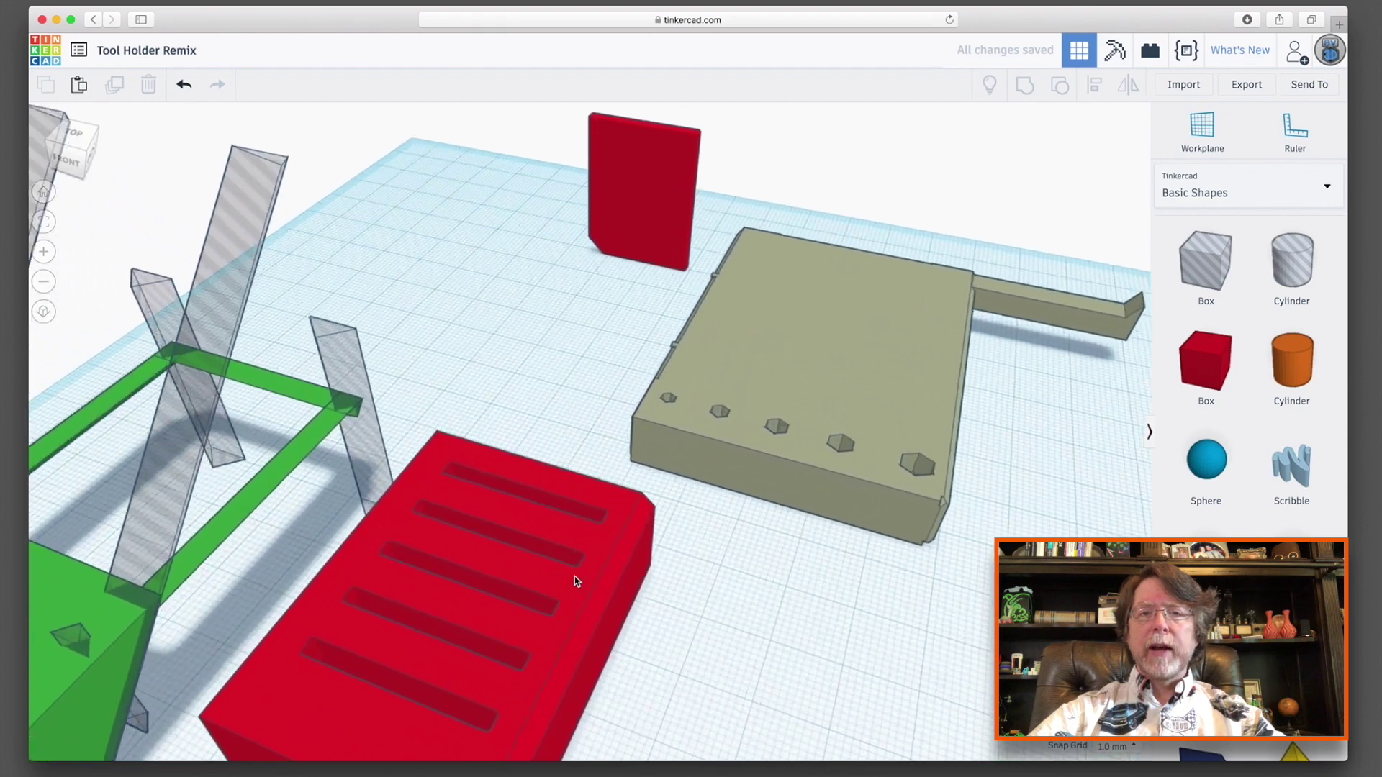
pyautogui.scroll(-8, 587, 598)
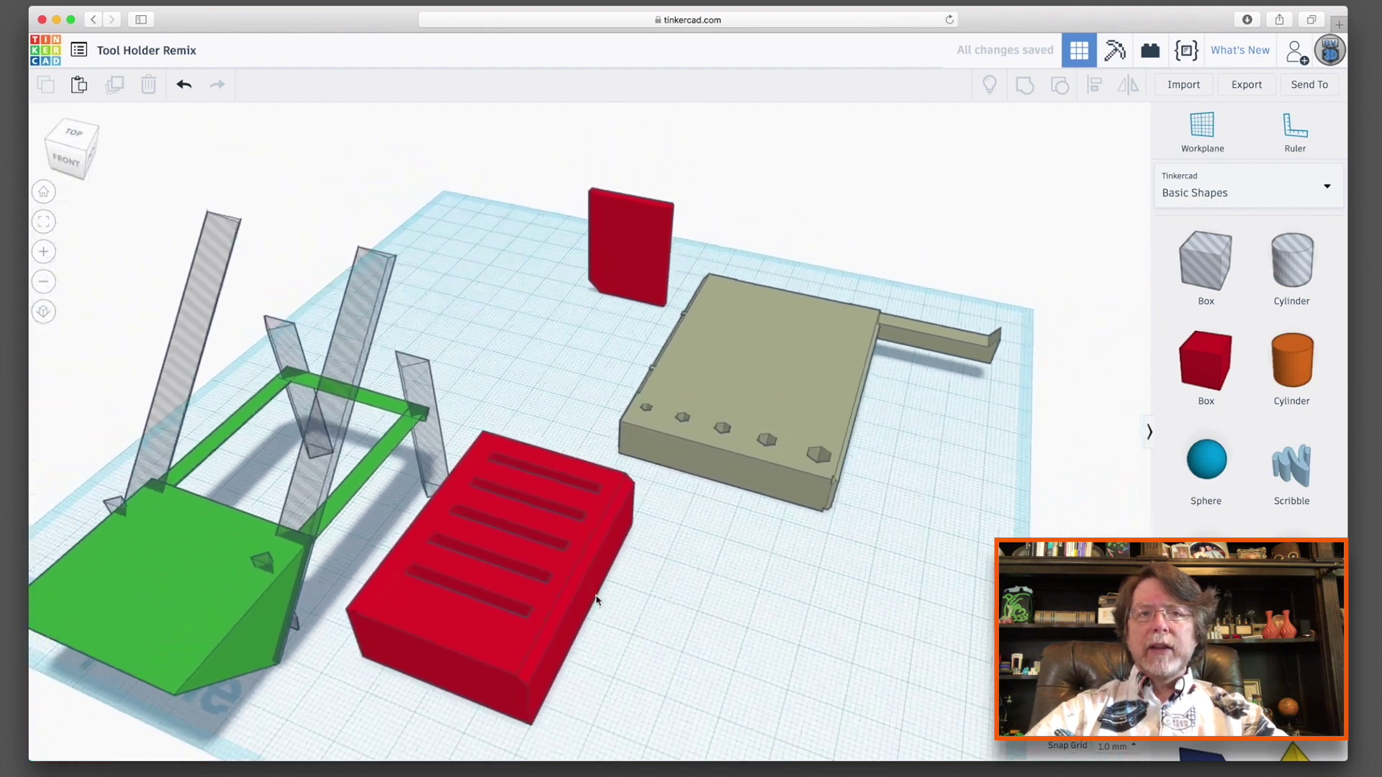
pyautogui.click(565, 582)
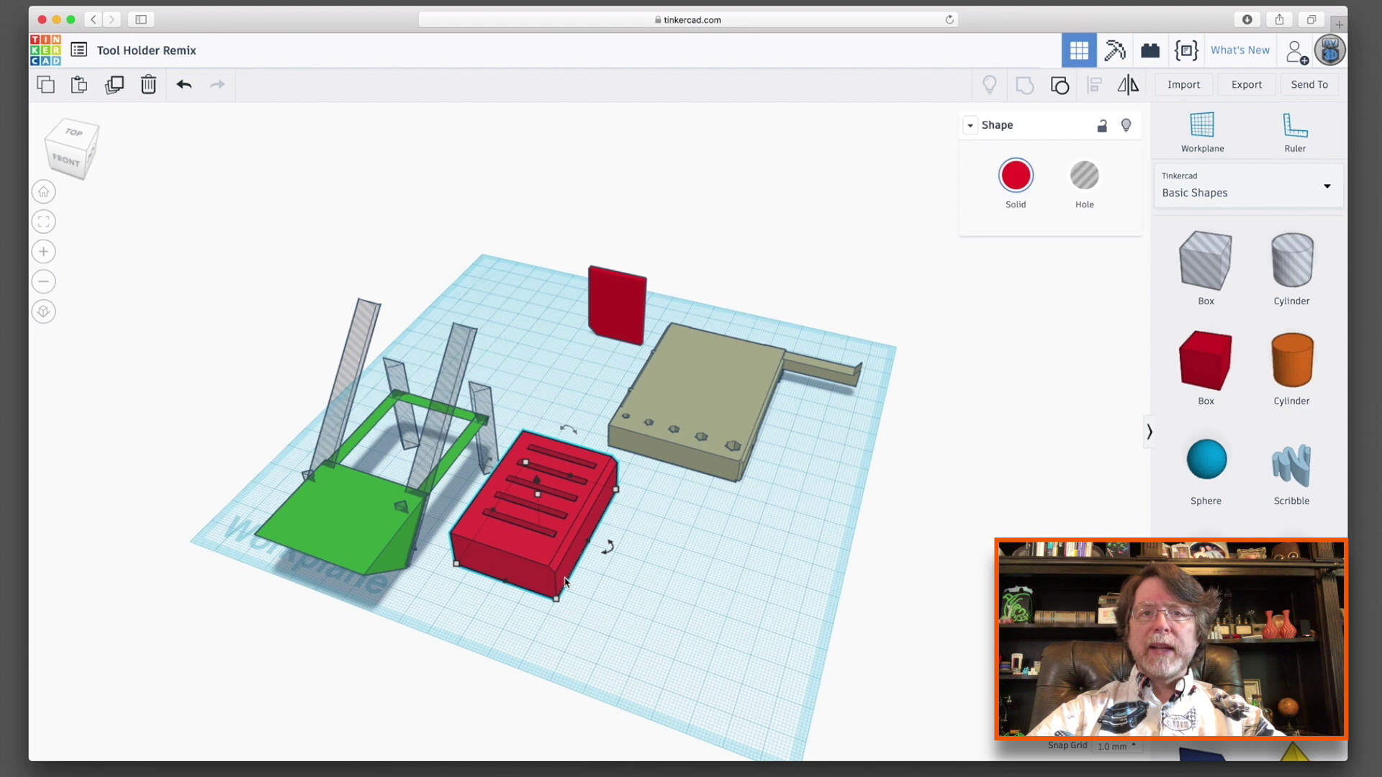
pyautogui.click(612, 588)
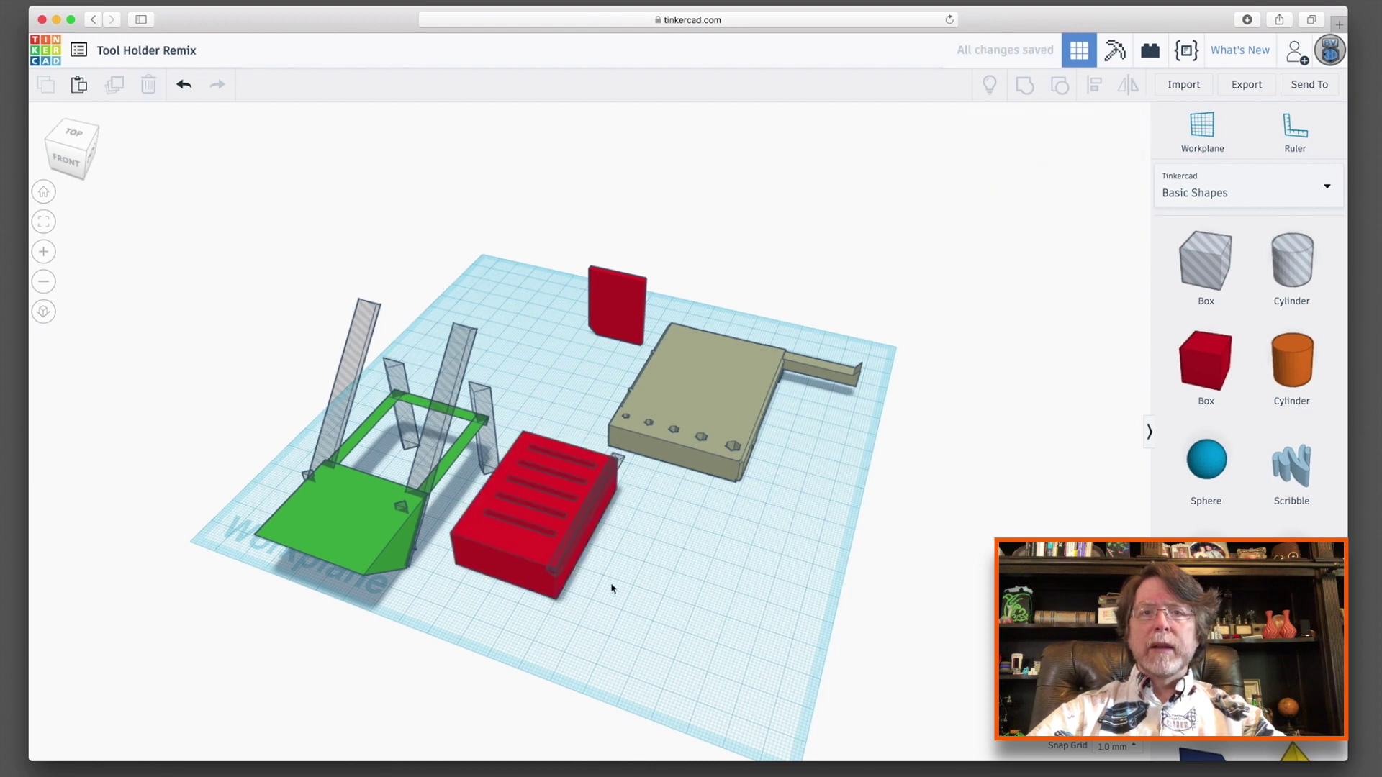
# Step: Delete the thin bar beside the red block and select the green holder parts
pyautogui.click(623, 462)
pyautogui.press('Delete')
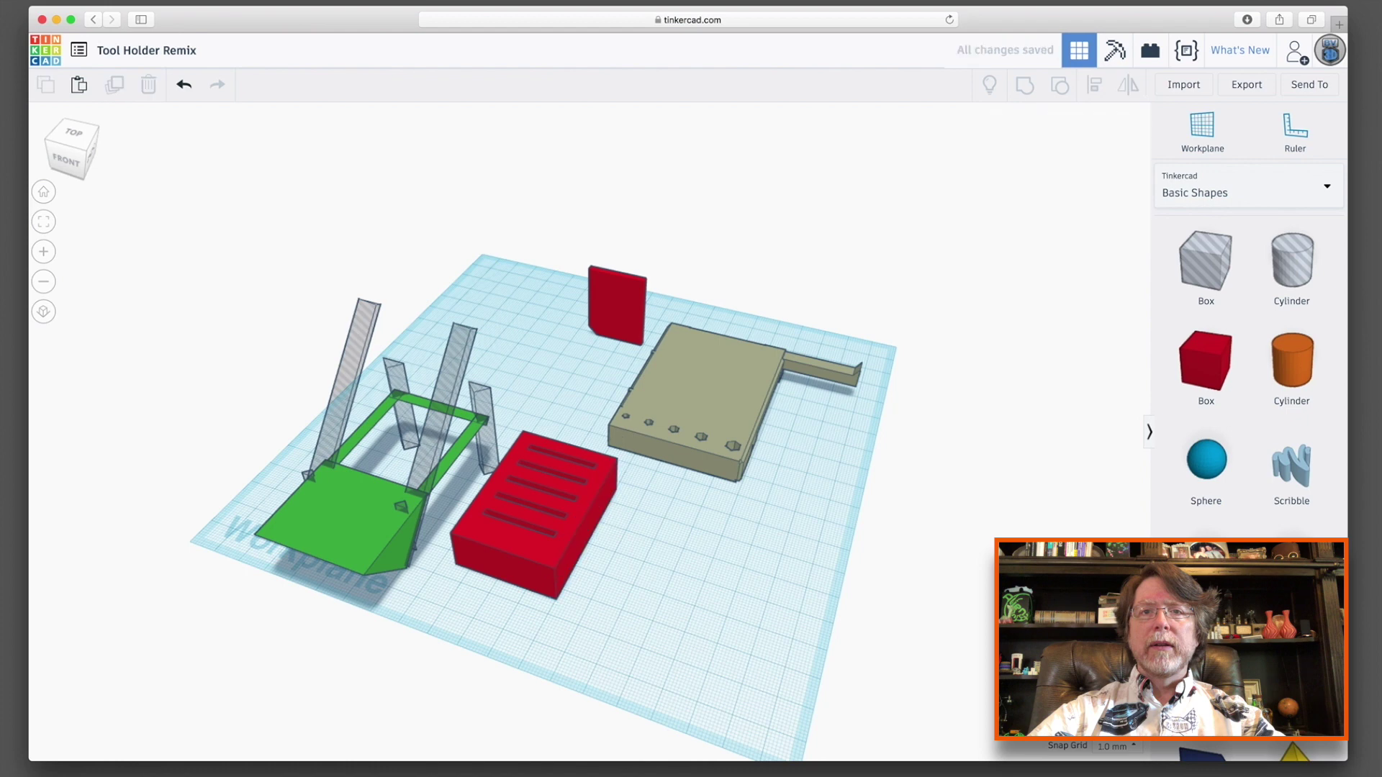
pyautogui.click(349, 518)
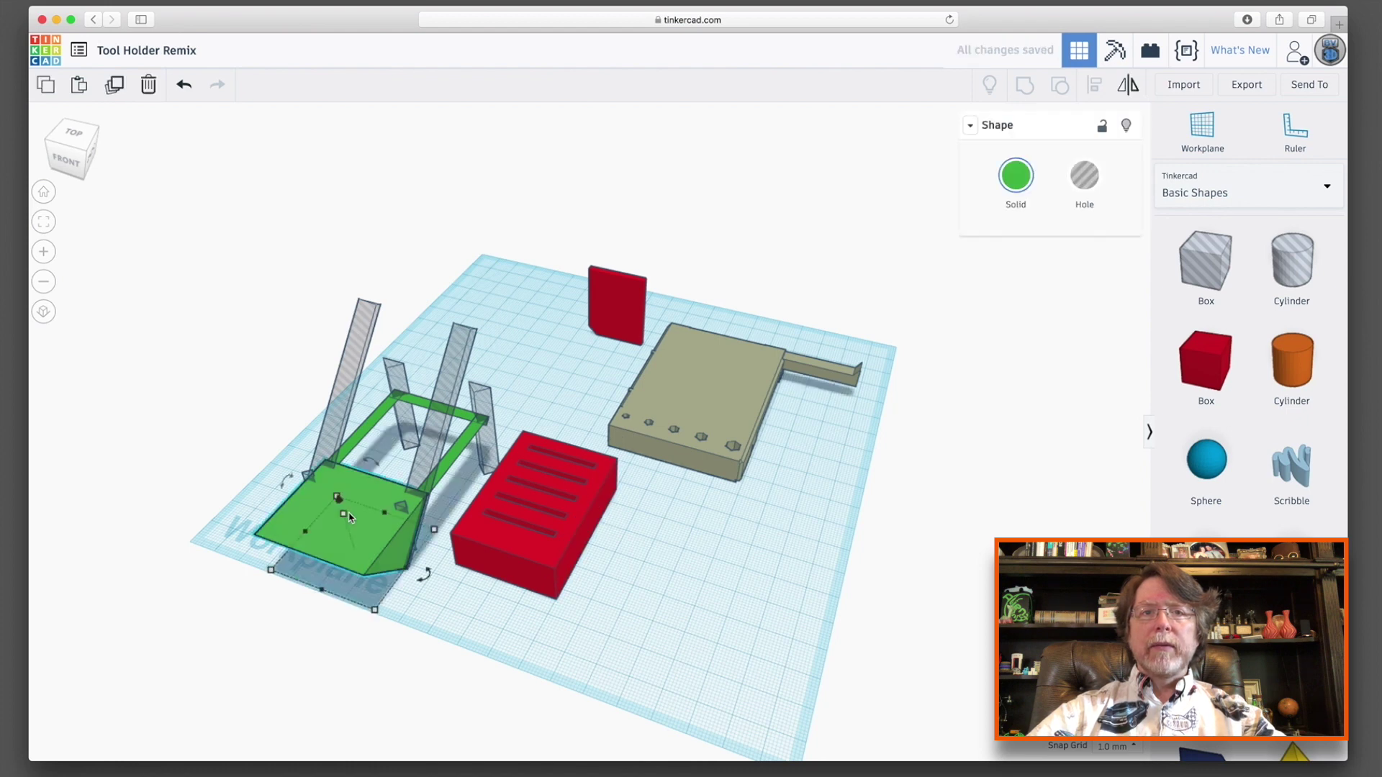
pyautogui.keyDown('shift'); pyautogui.click(459, 448); pyautogui.keyUp('shift')
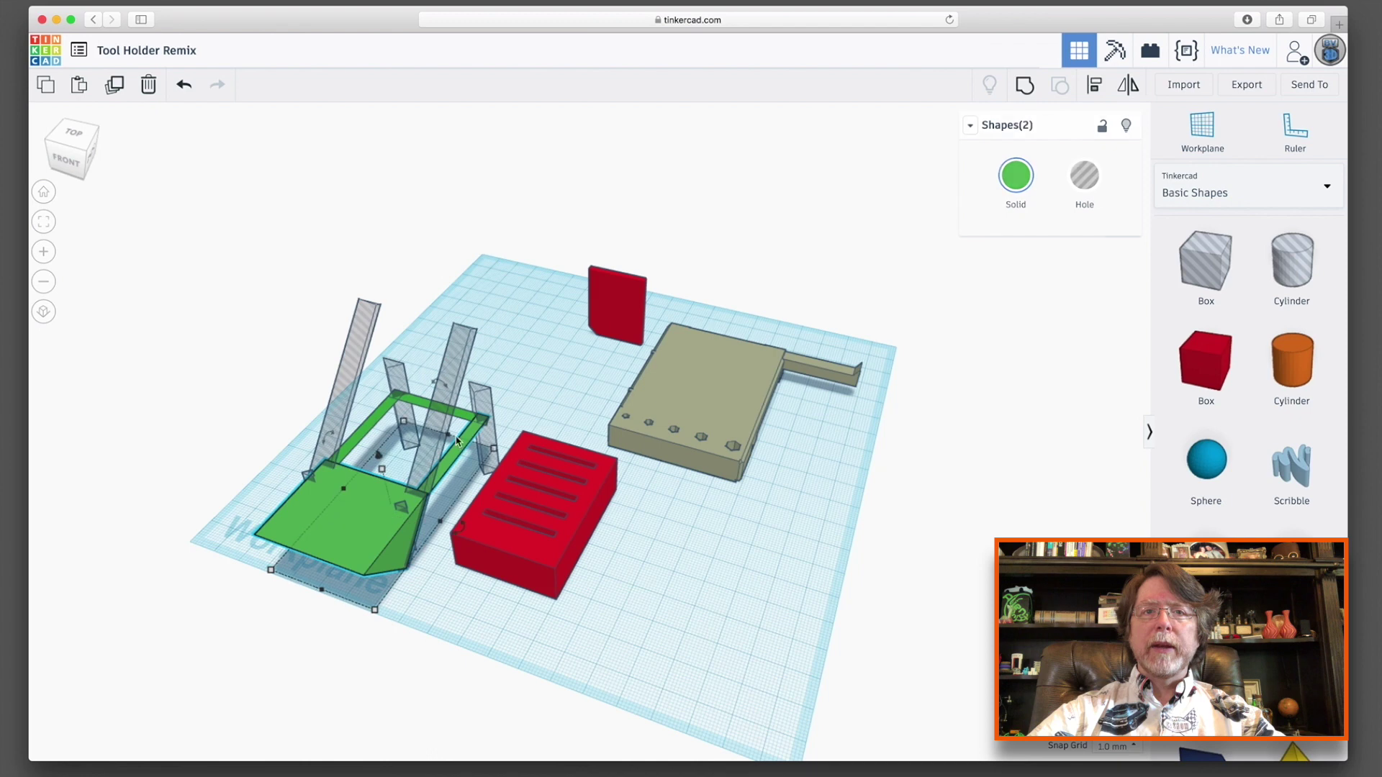
pyautogui.keyDown('shift'); pyautogui.click(375, 422); pyautogui.keyUp('shift')
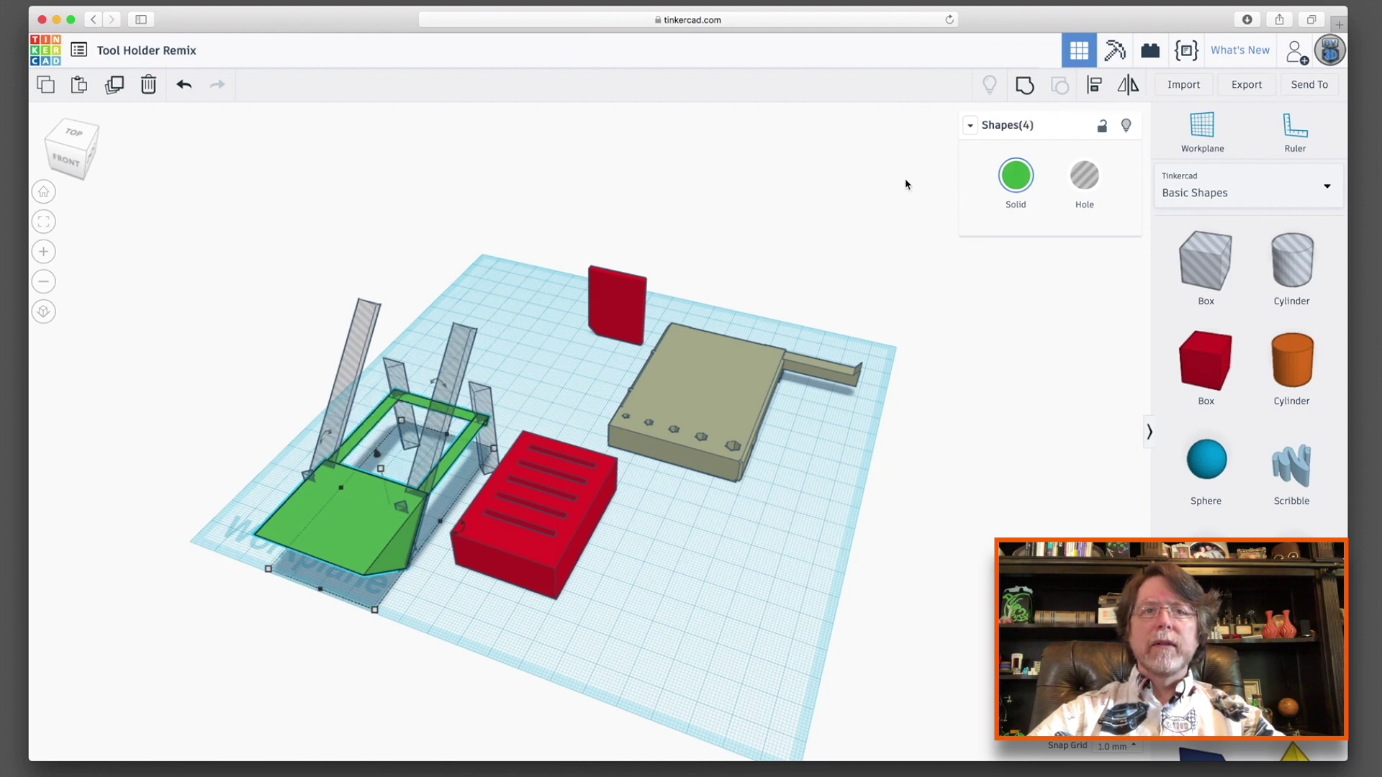
# Step: Group the holder parts into one hole shape and rotate the red block slightly
pyautogui.click(1025, 89)
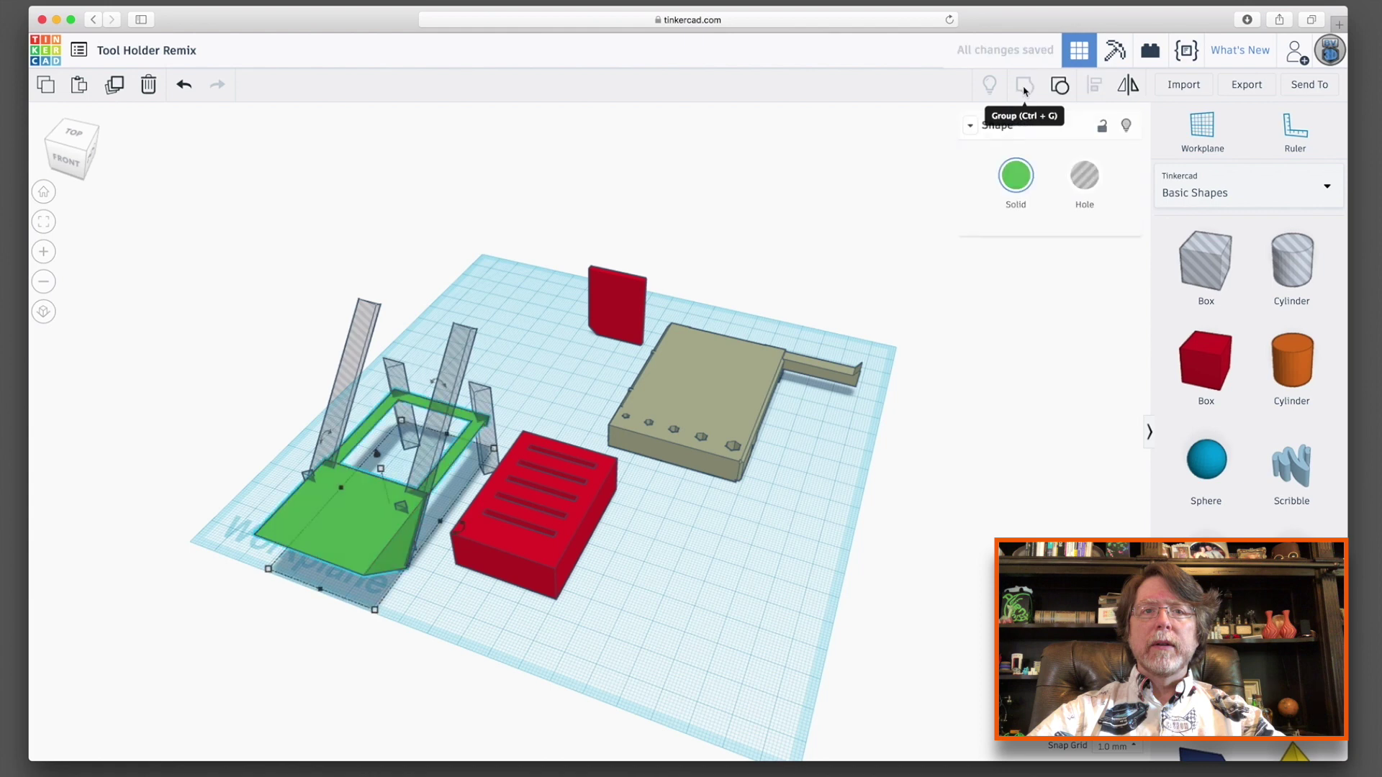
pyautogui.click(1086, 184)
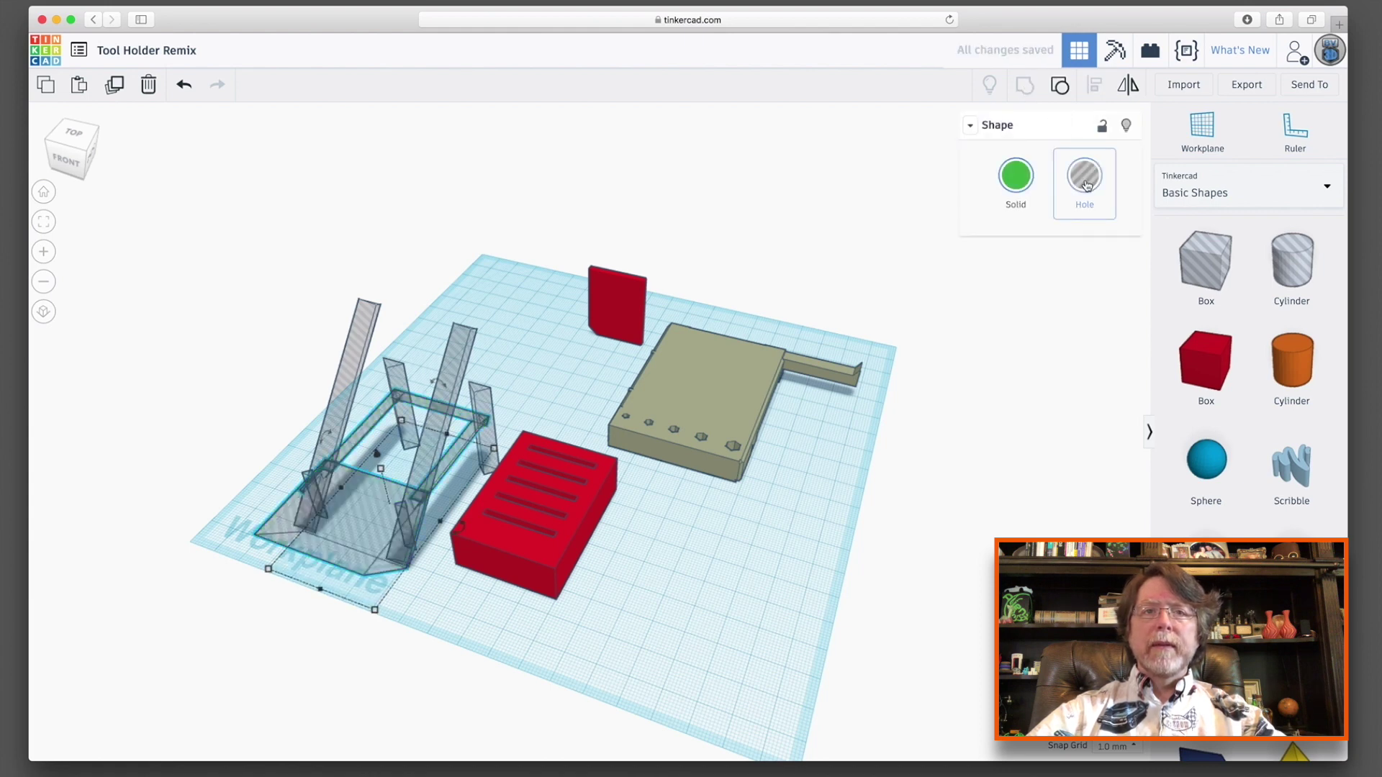
pyautogui.click(566, 560)
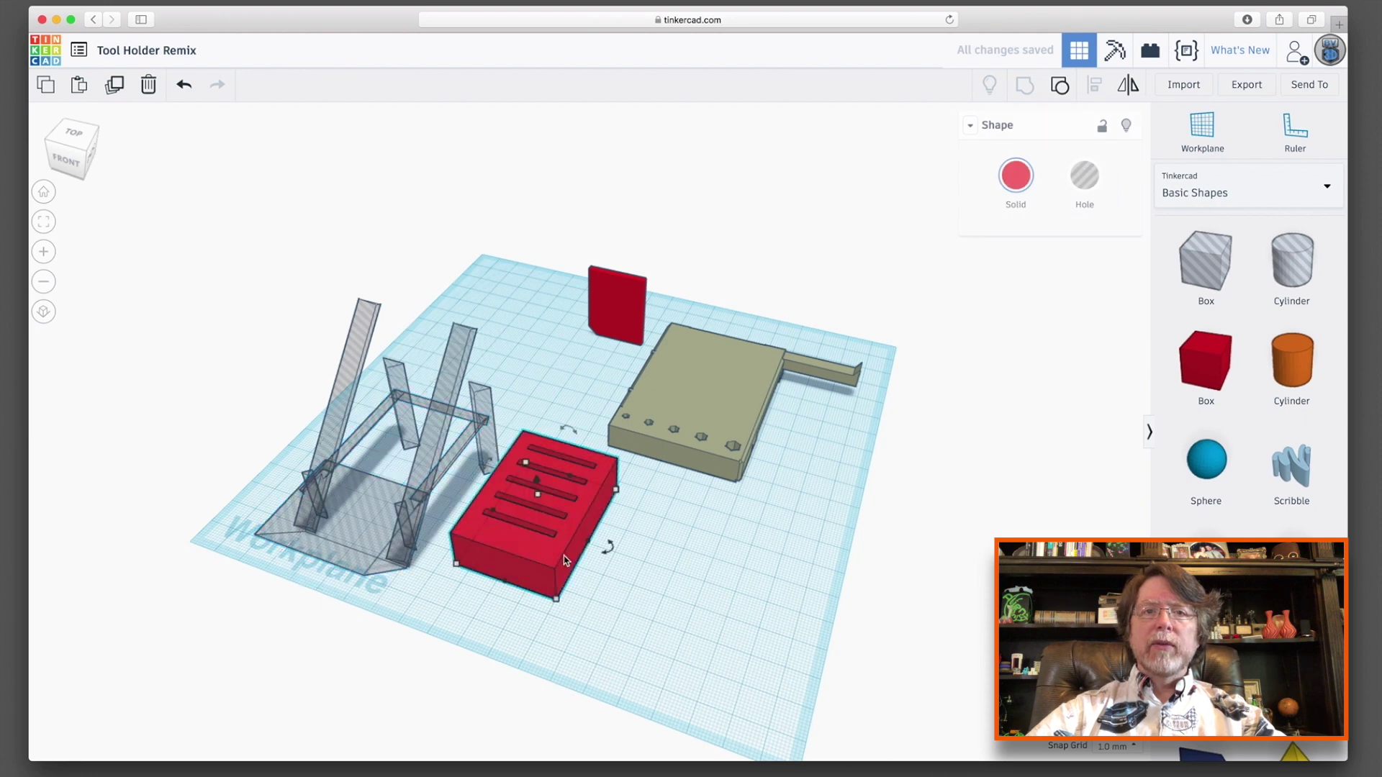
pyautogui.moveTo(563, 556); pyautogui.dragTo(594, 541)
# Step: Move the red block inside the holder hole, group everything, and return to Home View
pyautogui.moveTo(523, 475); pyautogui.dragTo(396, 436)
pyautogui.click(568, 561)
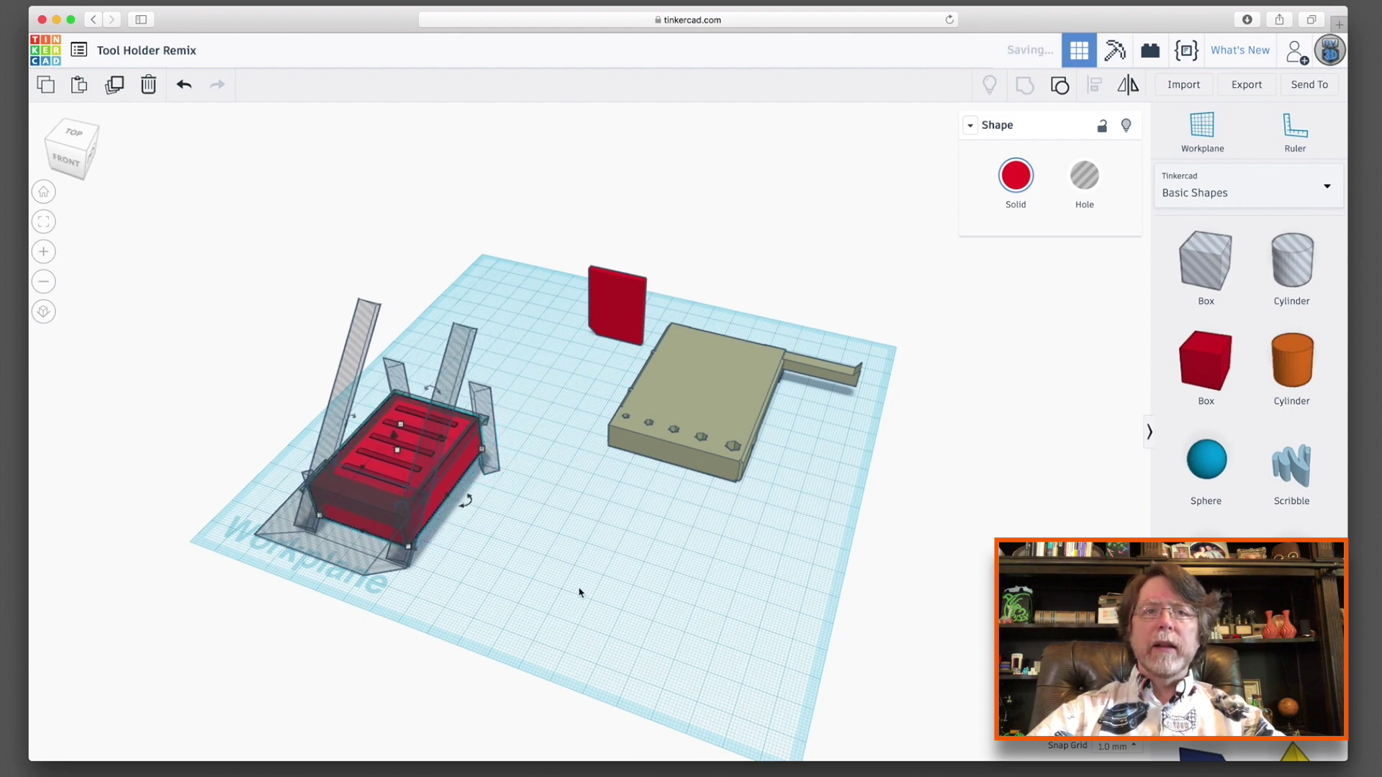
pyautogui.moveTo(576, 591); pyautogui.dragTo(706, 620, button='right')
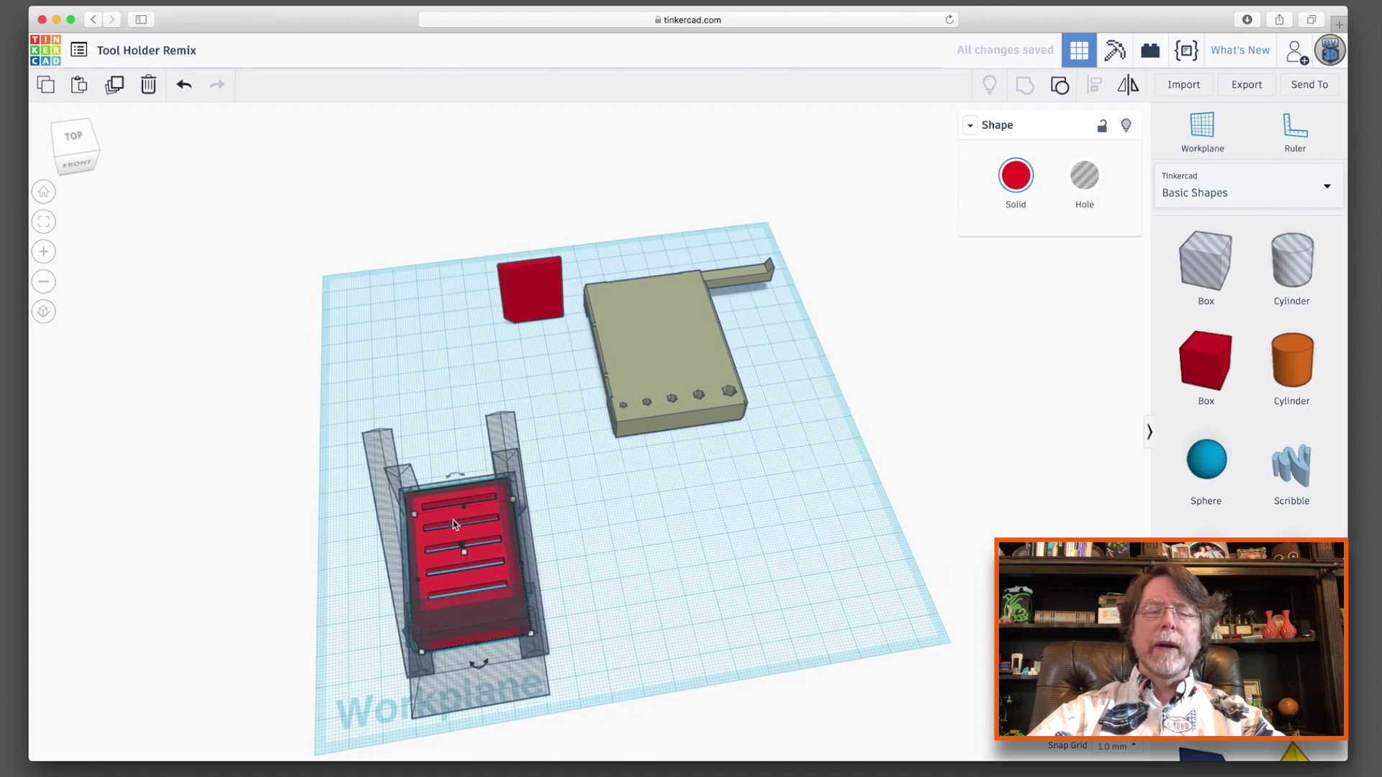
pyautogui.moveTo(348, 469); pyautogui.dragTo(583, 687)
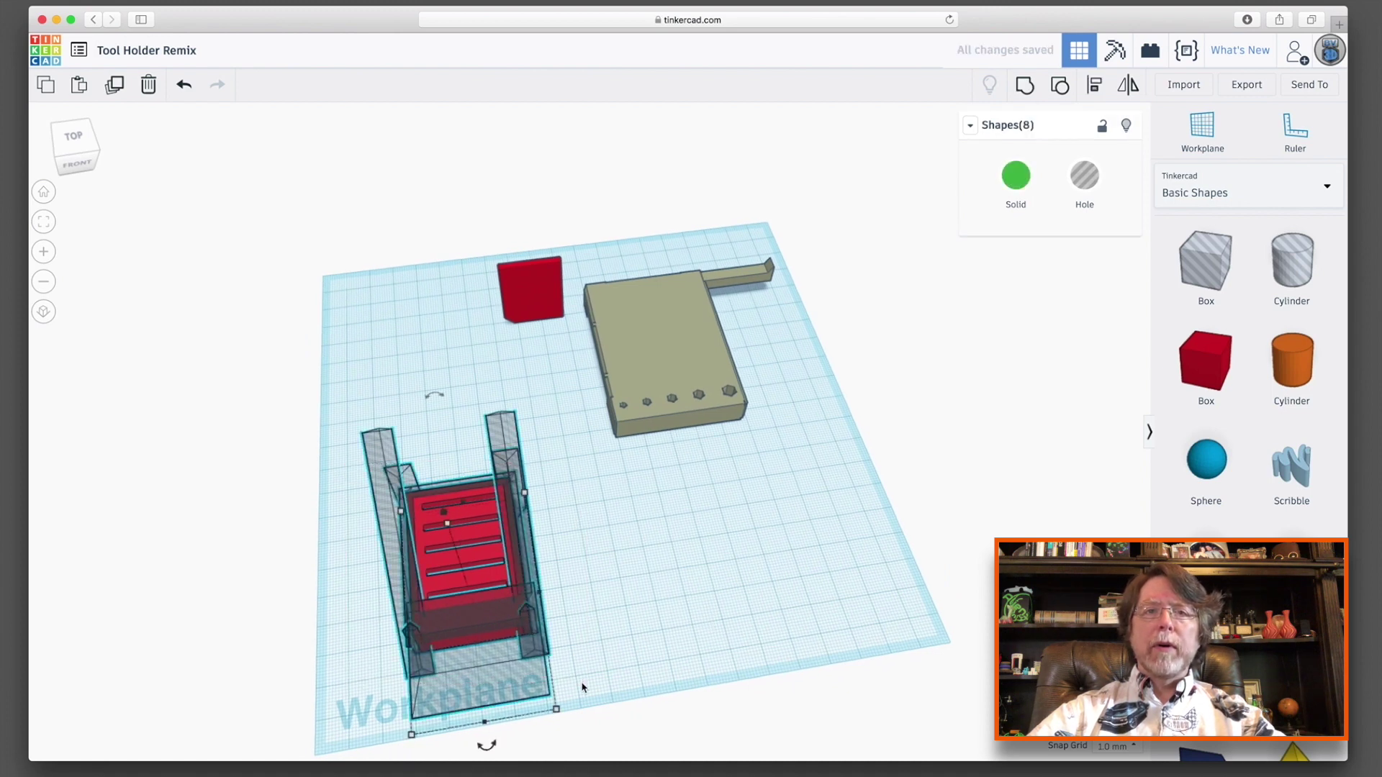
pyautogui.click(1024, 85)
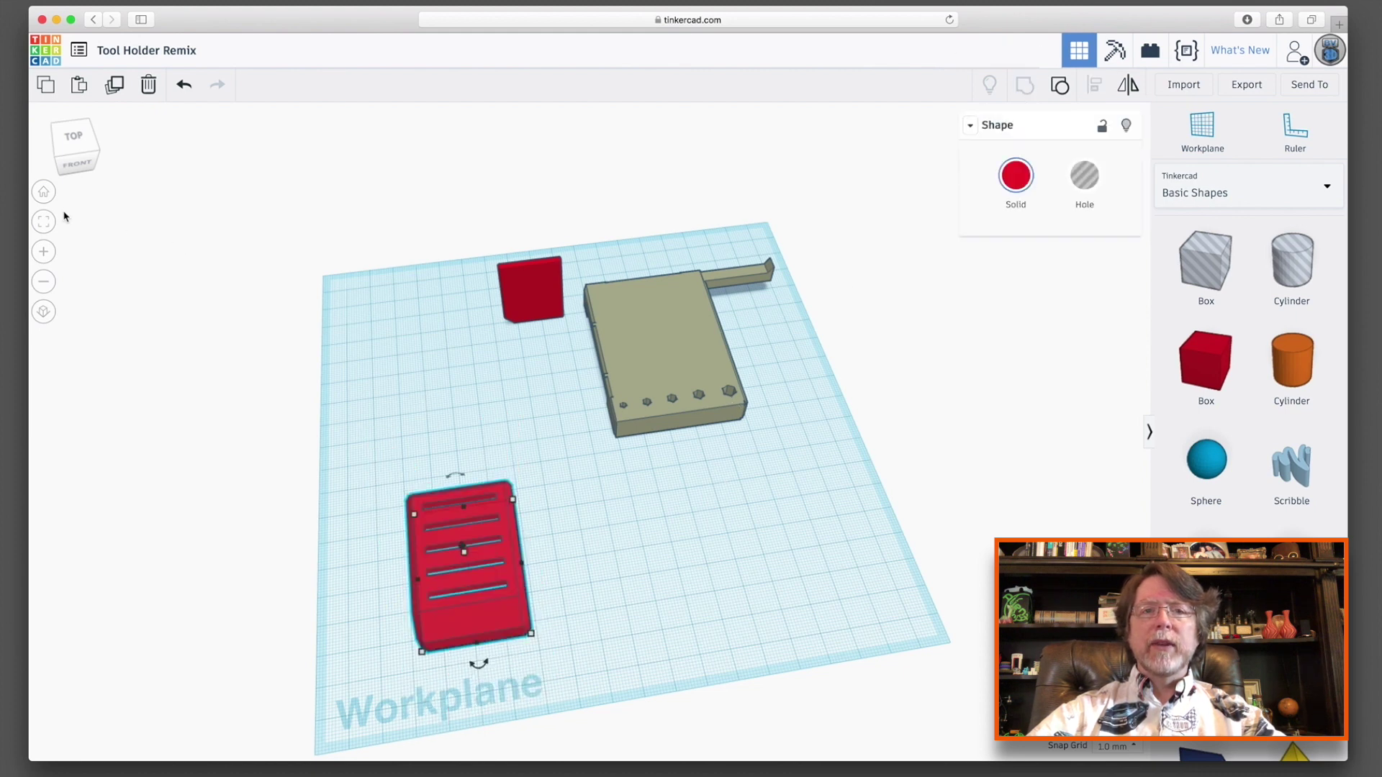
pyautogui.click(43, 191)
# Step: Move the olive plate closer and set the red slotted block on top of it
pyautogui.click(477, 391)
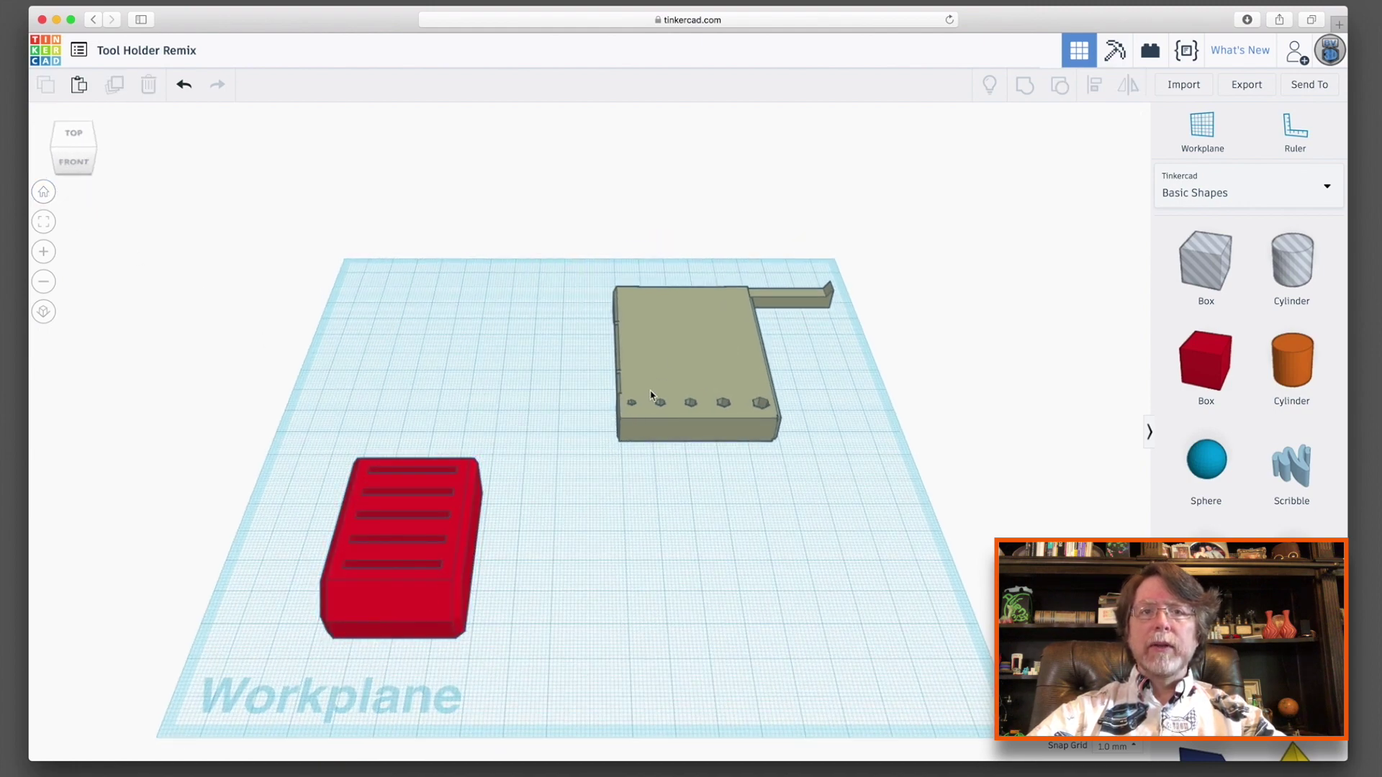
pyautogui.moveTo(672, 362); pyautogui.dragTo(578, 451)
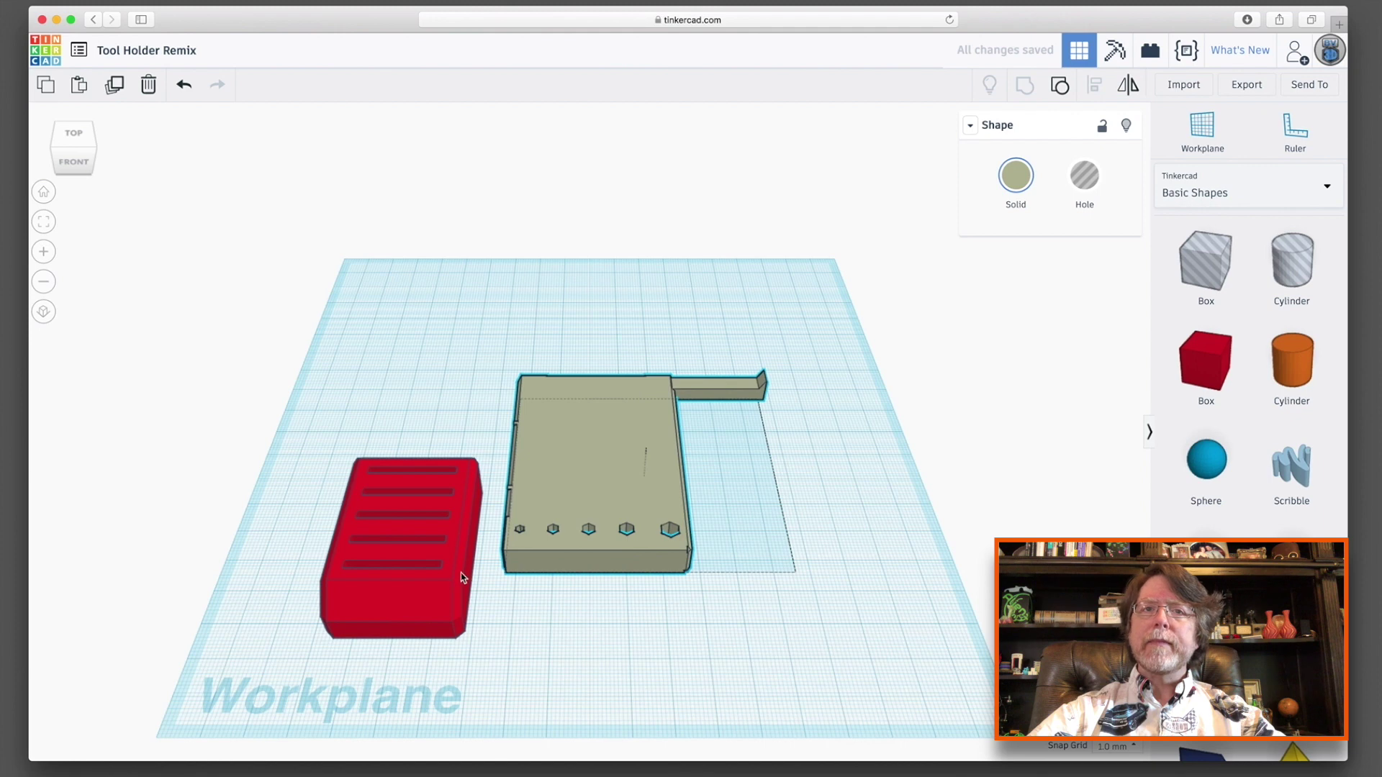
pyautogui.moveTo(453, 576); pyautogui.dragTo(613, 485)
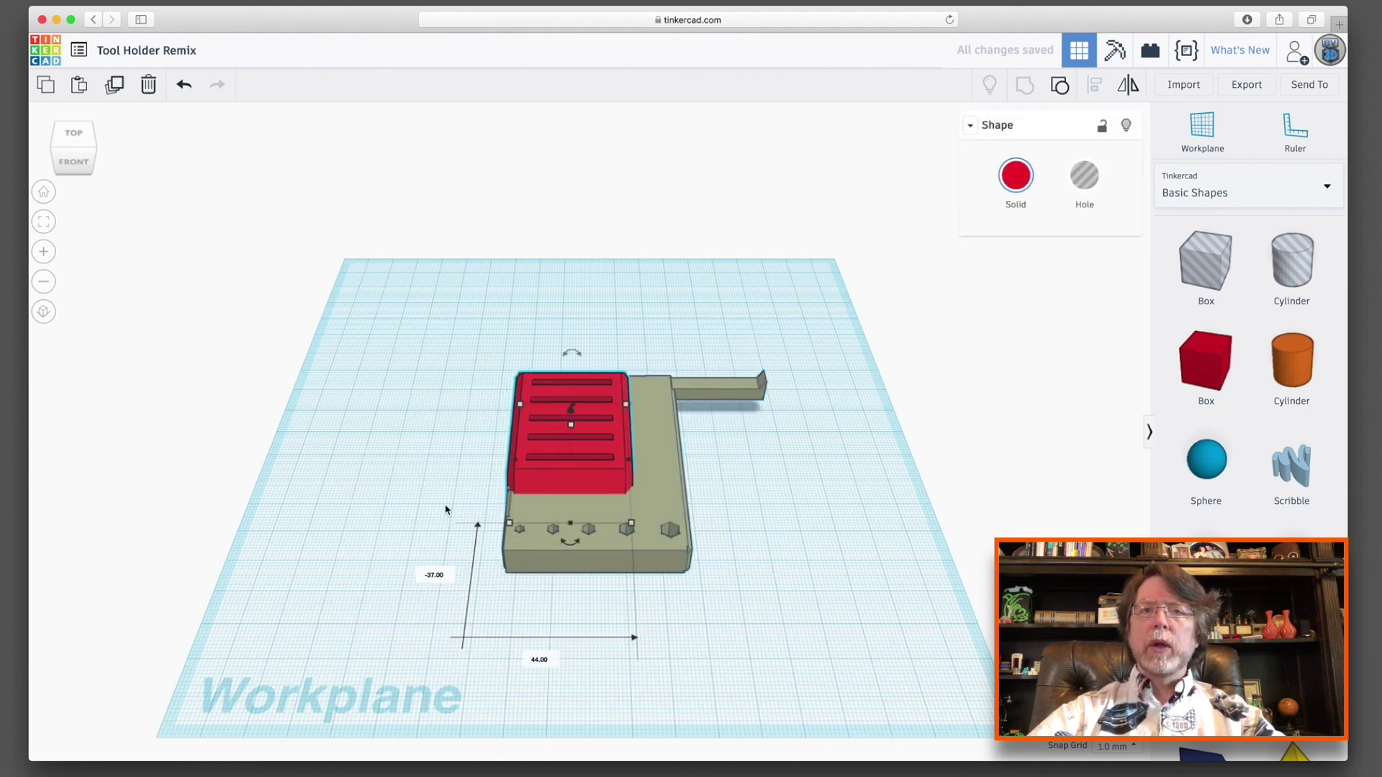
pyautogui.moveTo(796, 486); pyautogui.dragTo(465, 567, button='right')
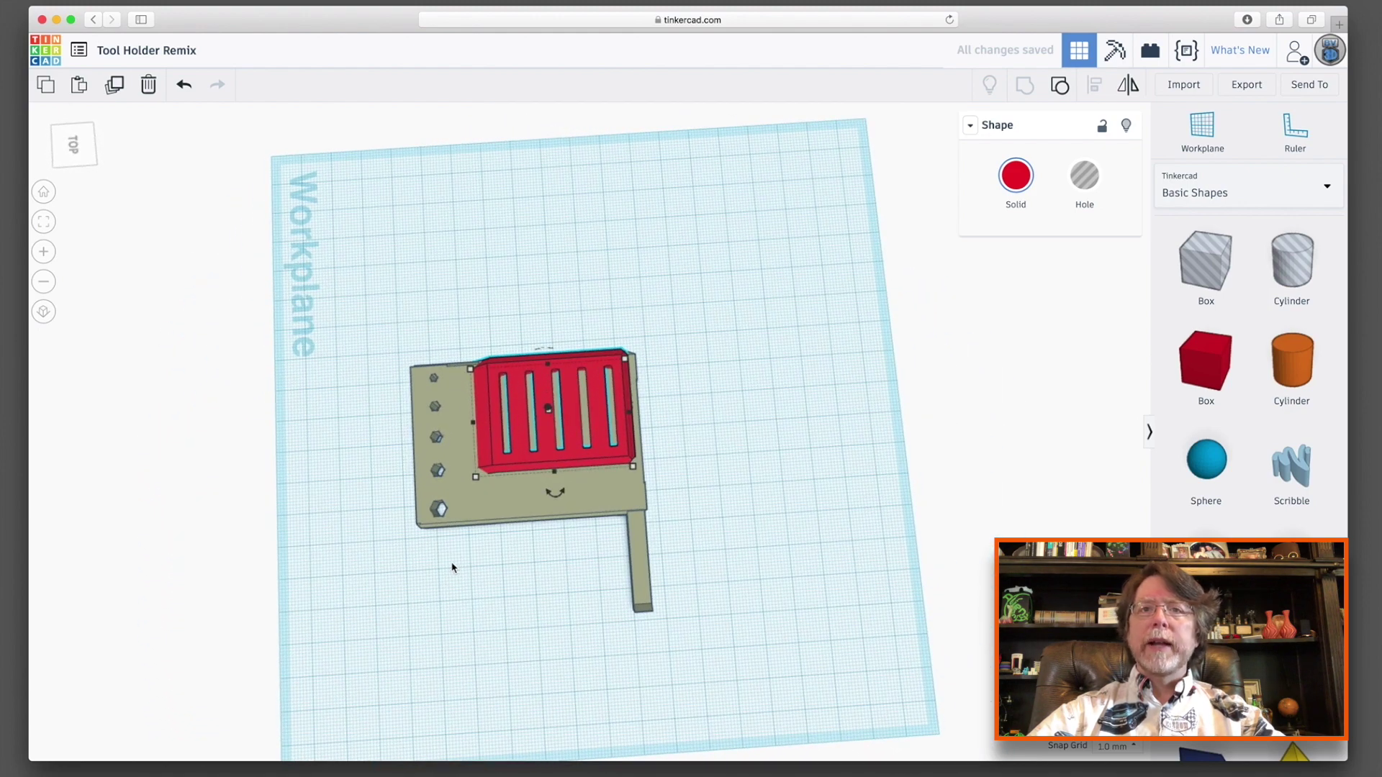
pyautogui.moveTo(379, 573); pyautogui.dragTo(603, 525, button='right')
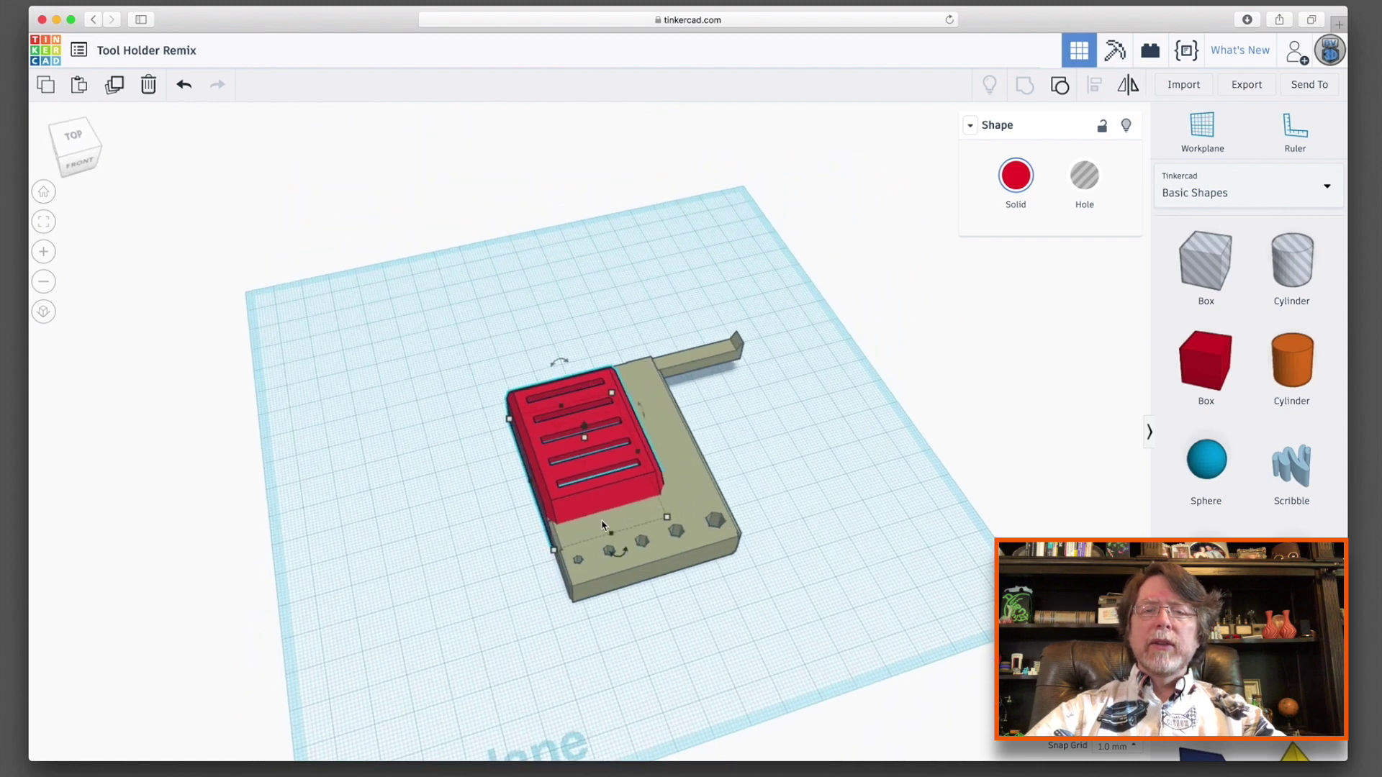
# Step: Align the red block flush with the olive plate's left edge
pyautogui.moveTo(477, 381); pyautogui.dragTo(647, 513)
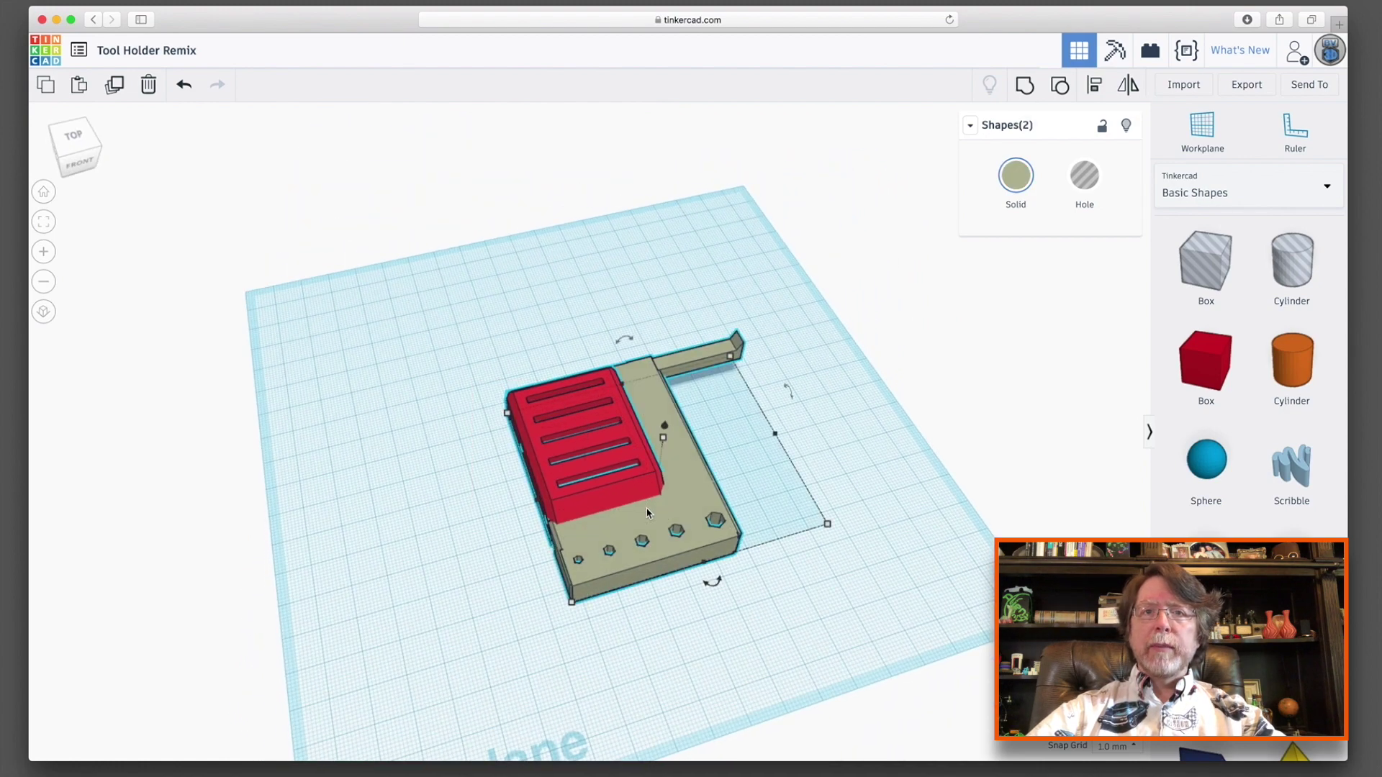
pyautogui.click(1093, 85)
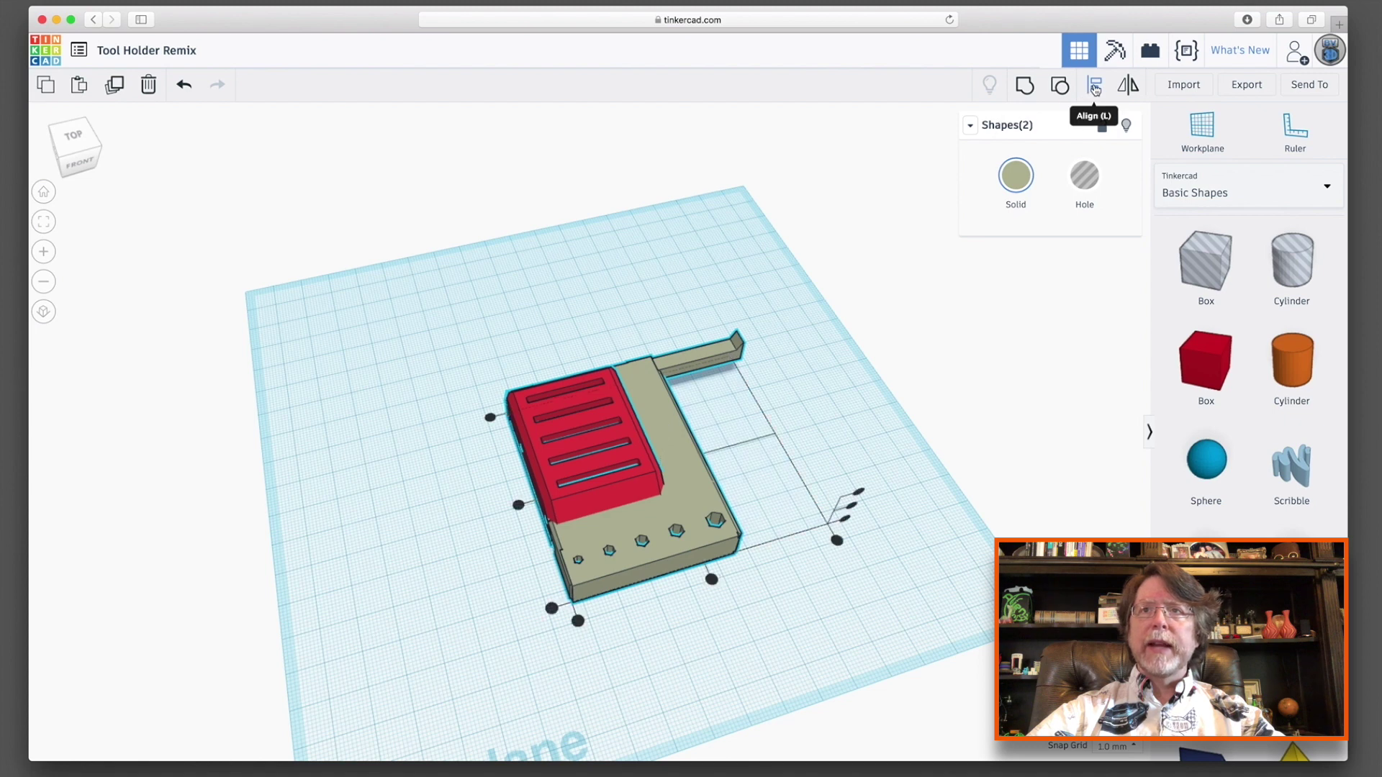
pyautogui.click(490, 417)
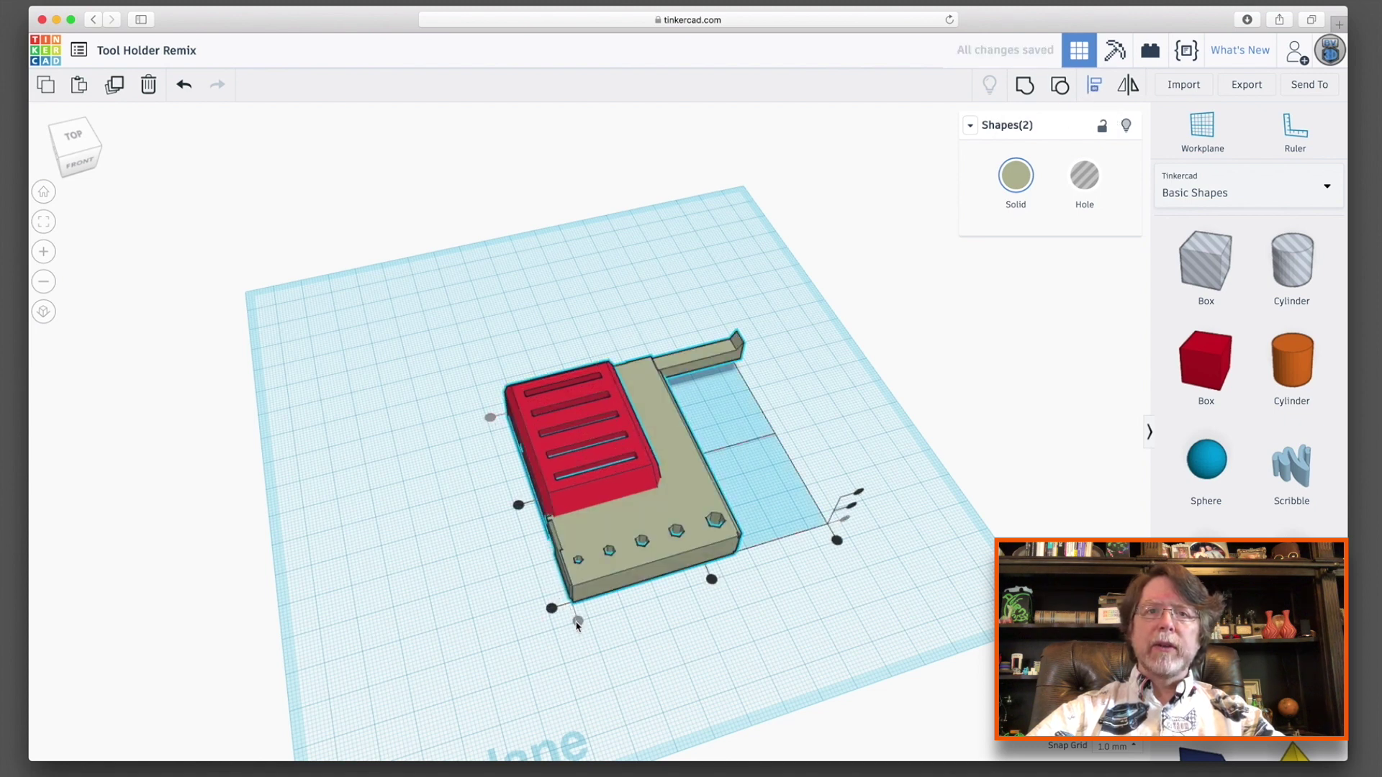
pyautogui.click(626, 663)
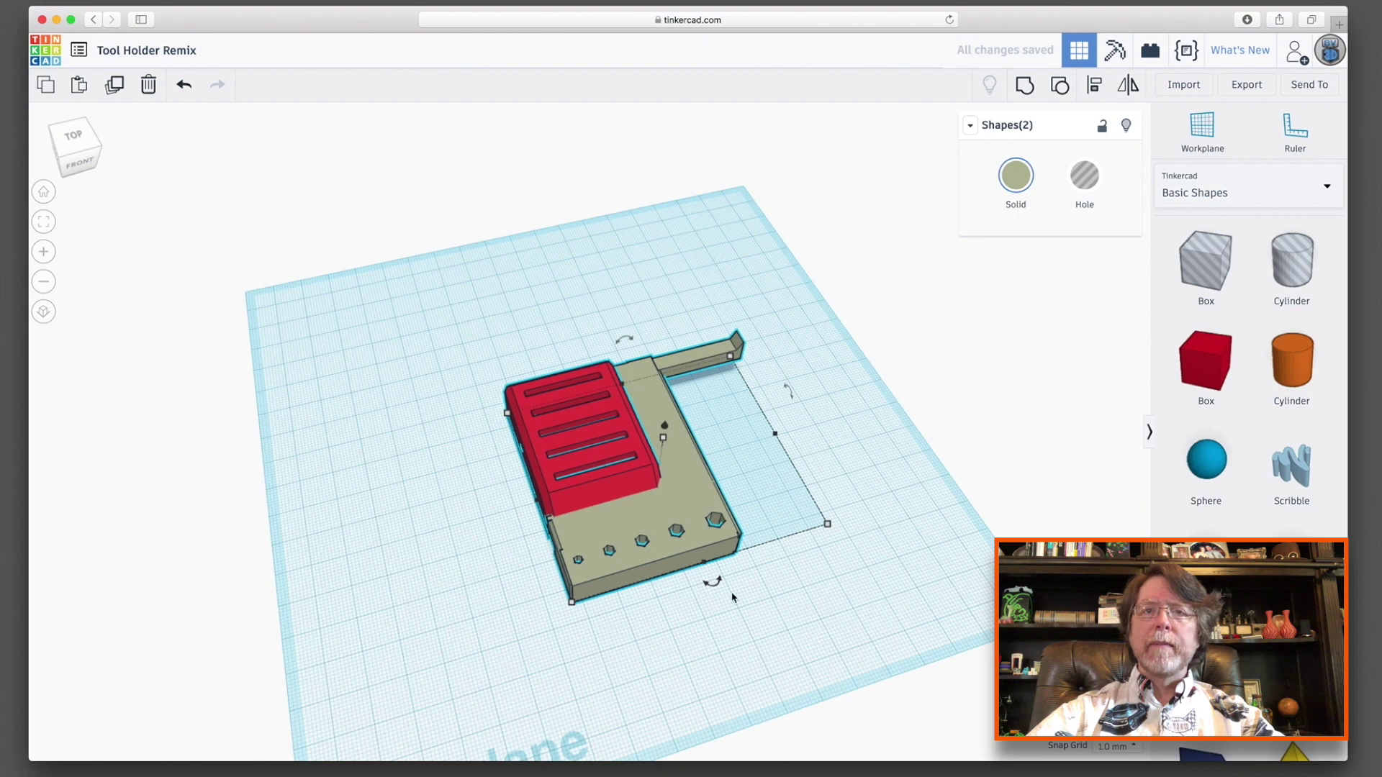
pyautogui.moveTo(733, 597); pyautogui.dragTo(444, 564, button='right')
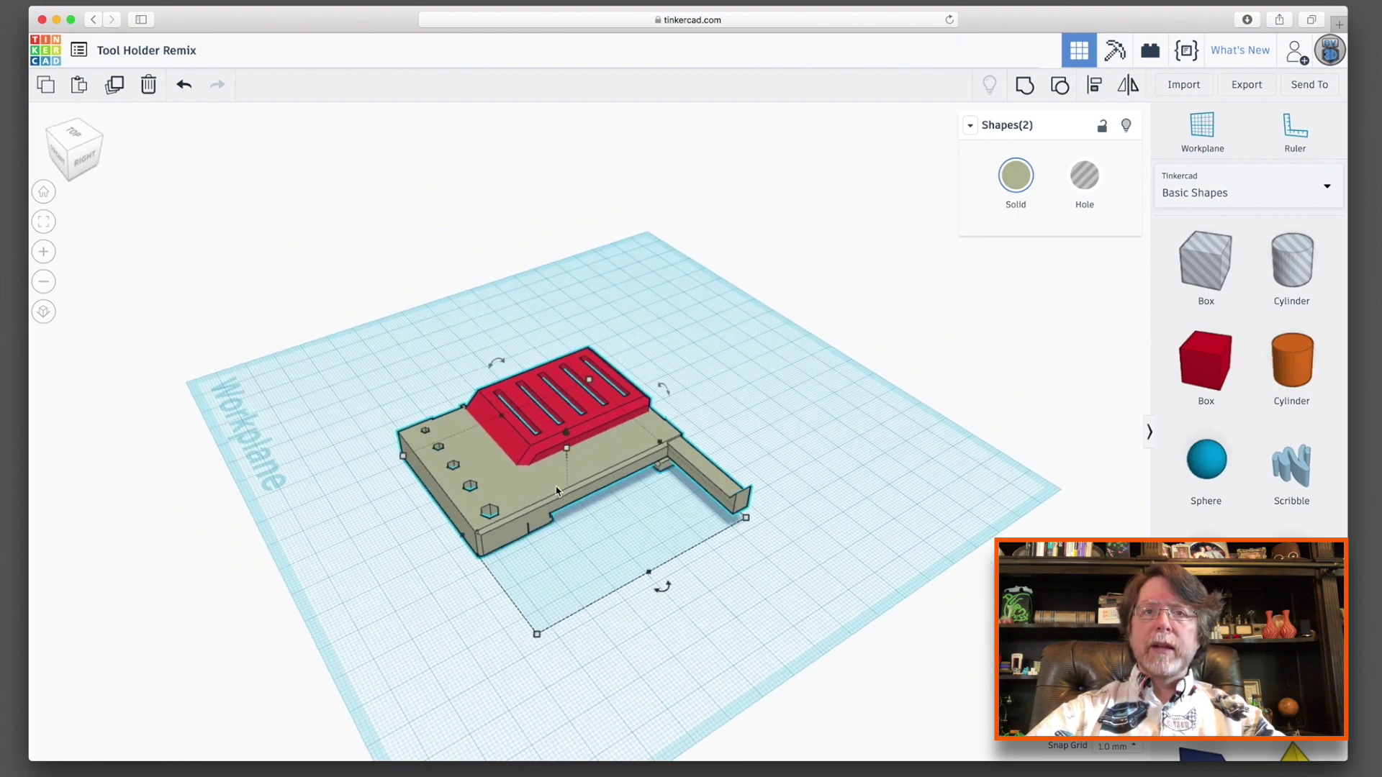
pyautogui.click(558, 387)
# Step: Raise the red card-holder block 6.00 mm so it sits on the olive plate
pyautogui.moveTo(556, 386); pyautogui.dragTo(554, 371)
pyautogui.scroll(5, 623, 530)
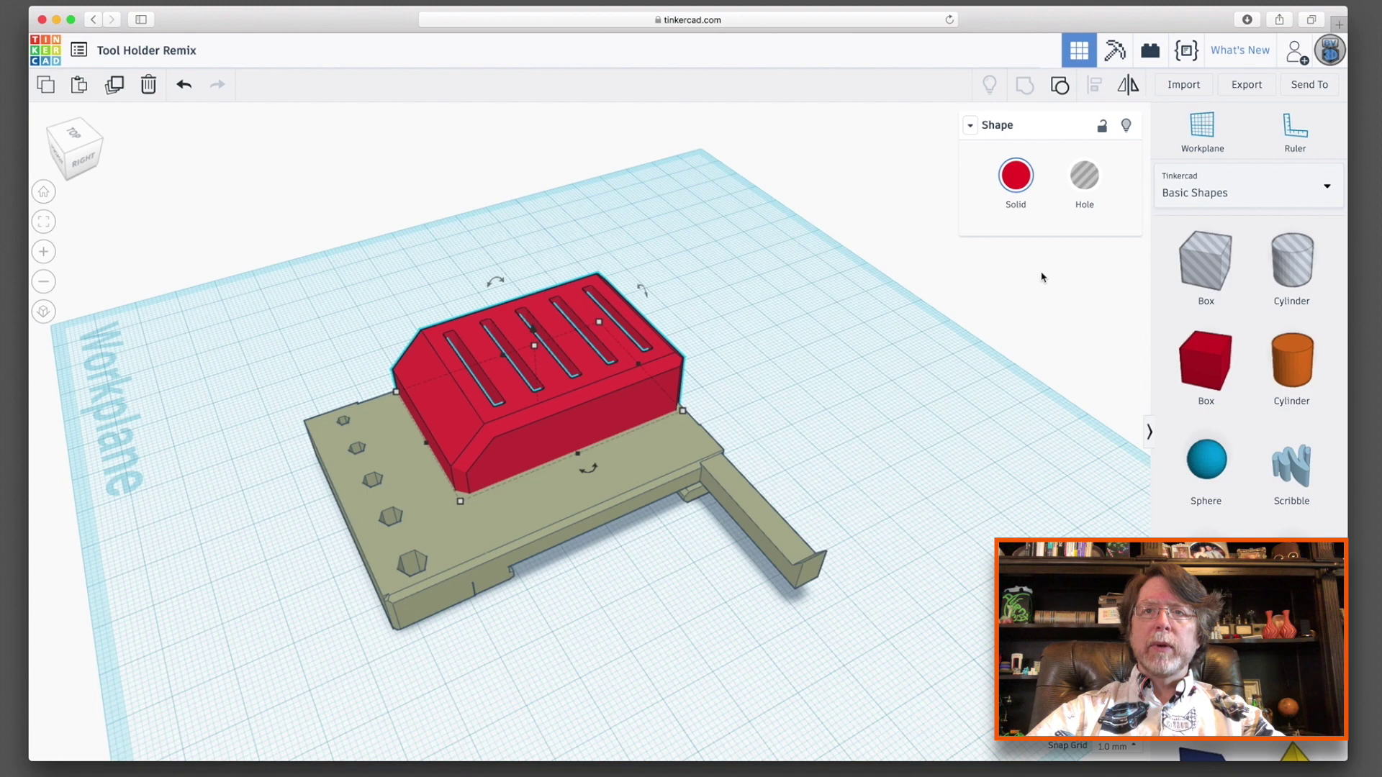
pyautogui.click(43, 192)
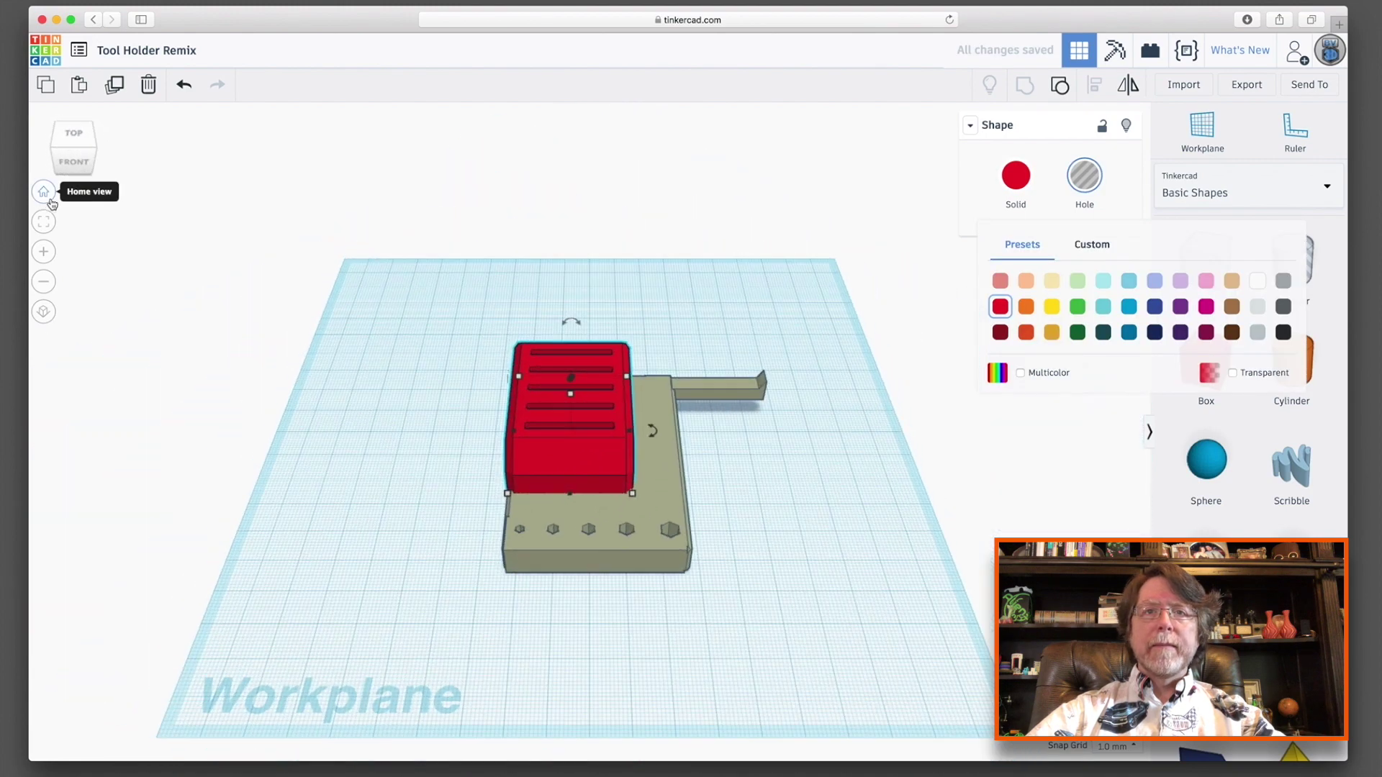
pyautogui.click(448, 356)
# Step: Group the red block and the plate into one olive model
pyautogui.moveTo(446, 352); pyautogui.dragTo(795, 608)
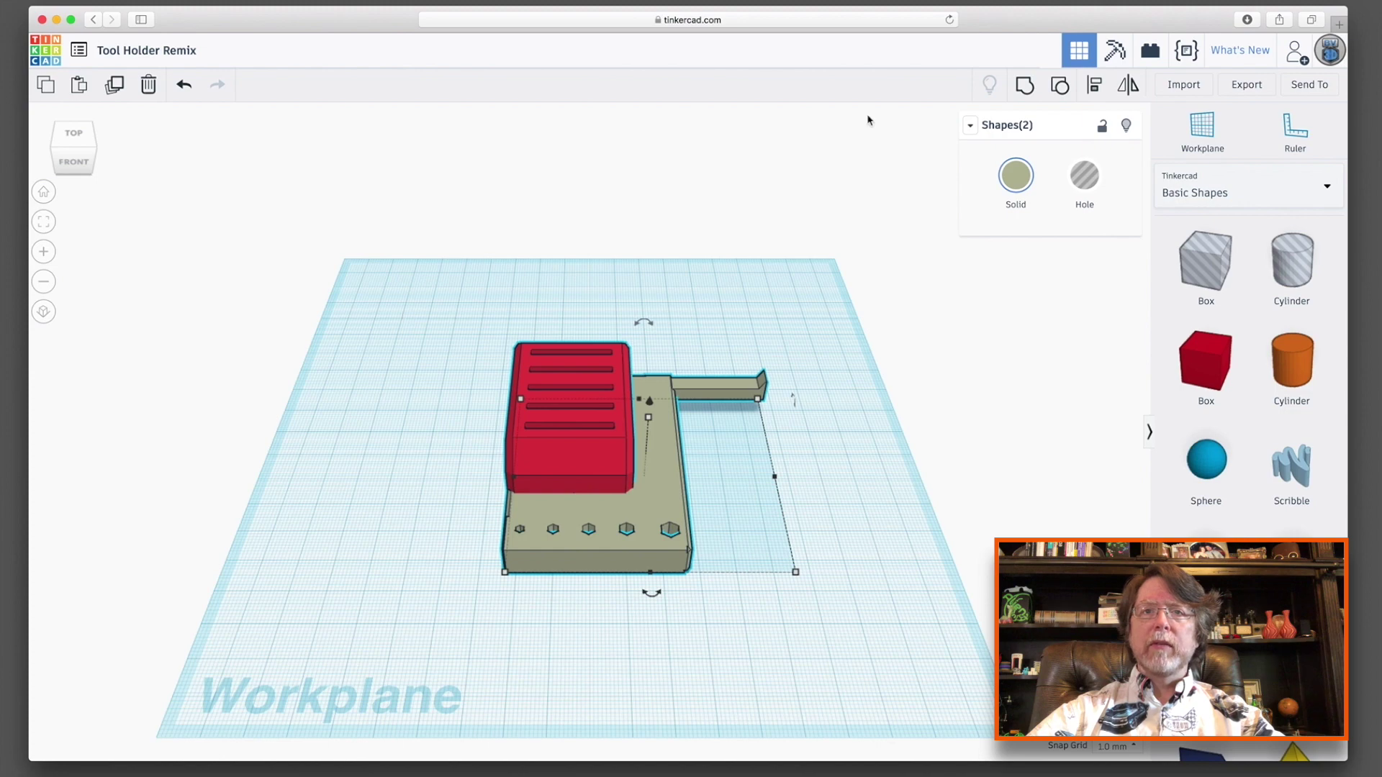
pyautogui.click(1024, 85)
pyautogui.click(903, 693)
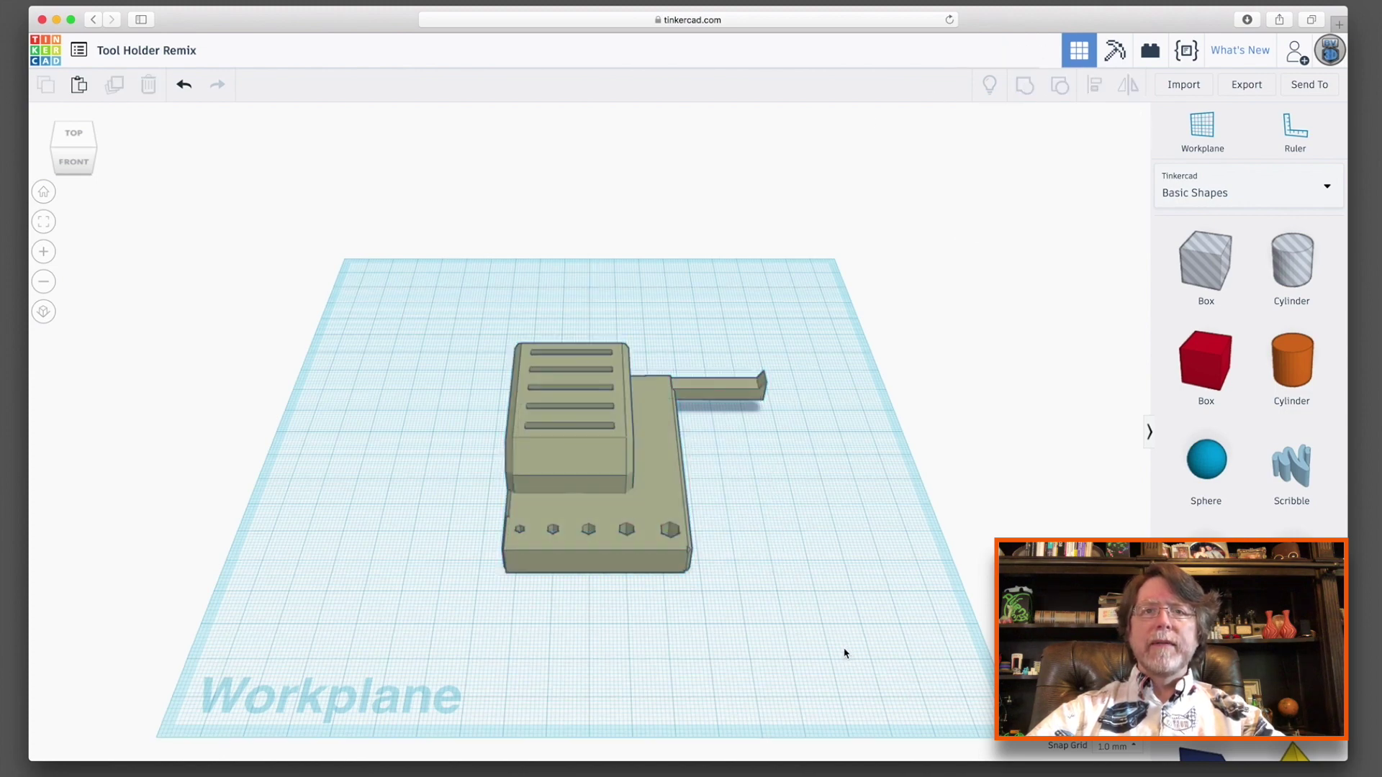
# Step: Export the grouped design as an .STL file for 3D printing
pyautogui.moveTo(844, 653); pyautogui.dragTo(689, 669, button='right')
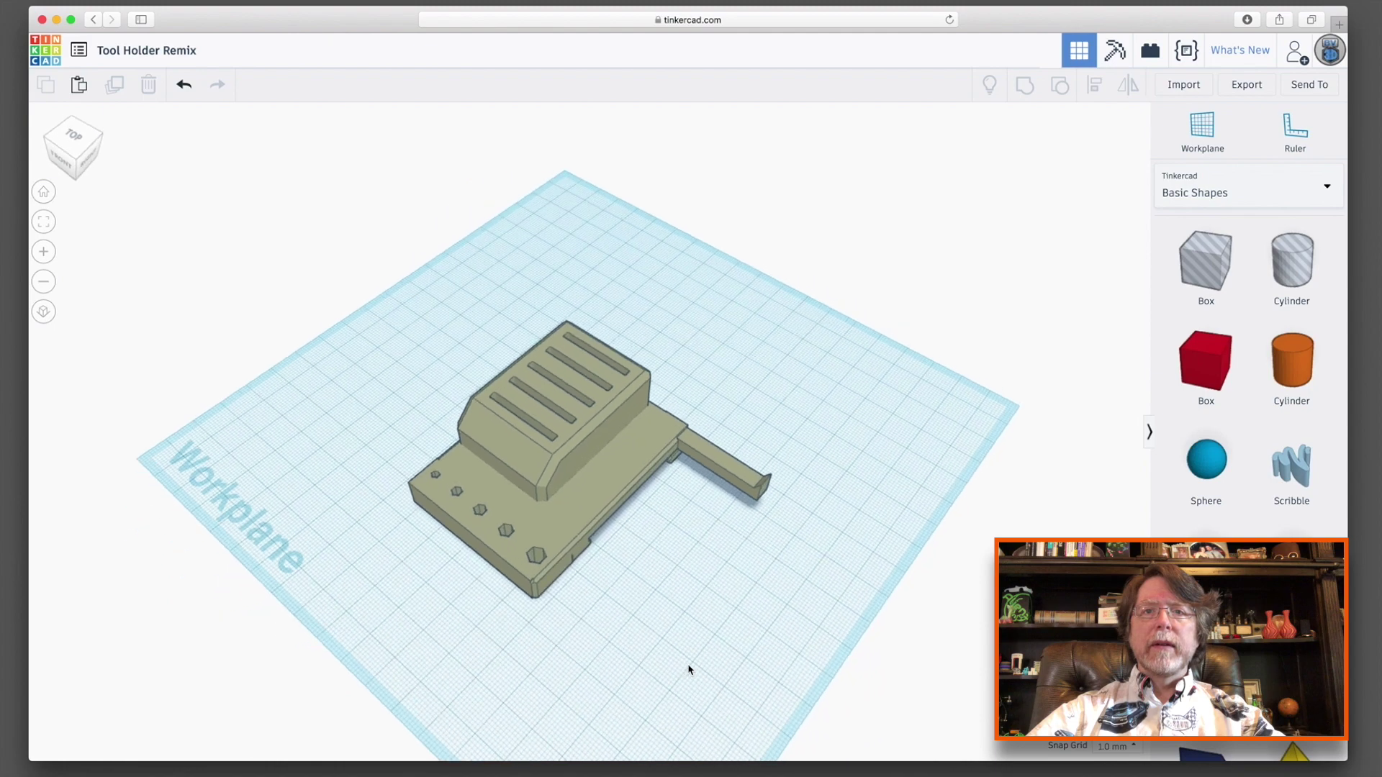
pyautogui.click(1246, 85)
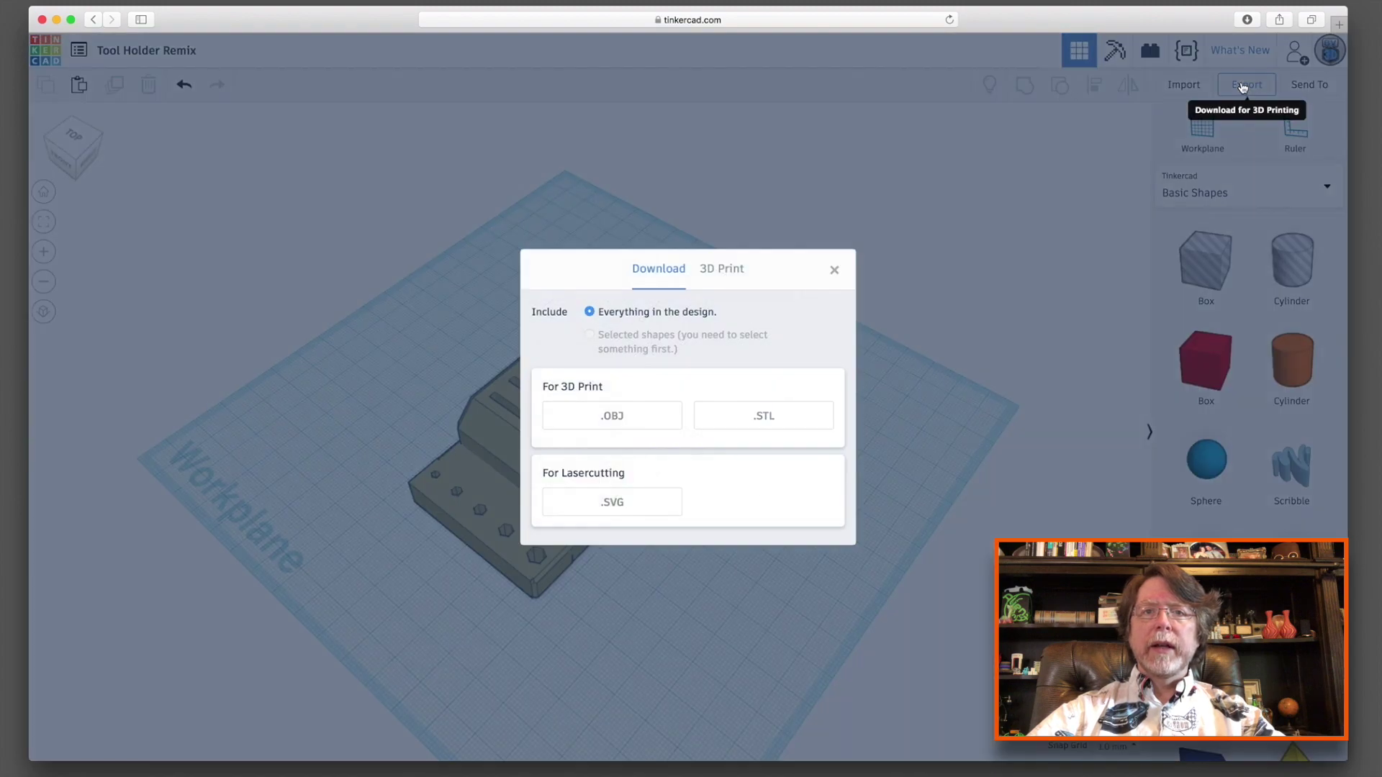
pyautogui.click(789, 415)
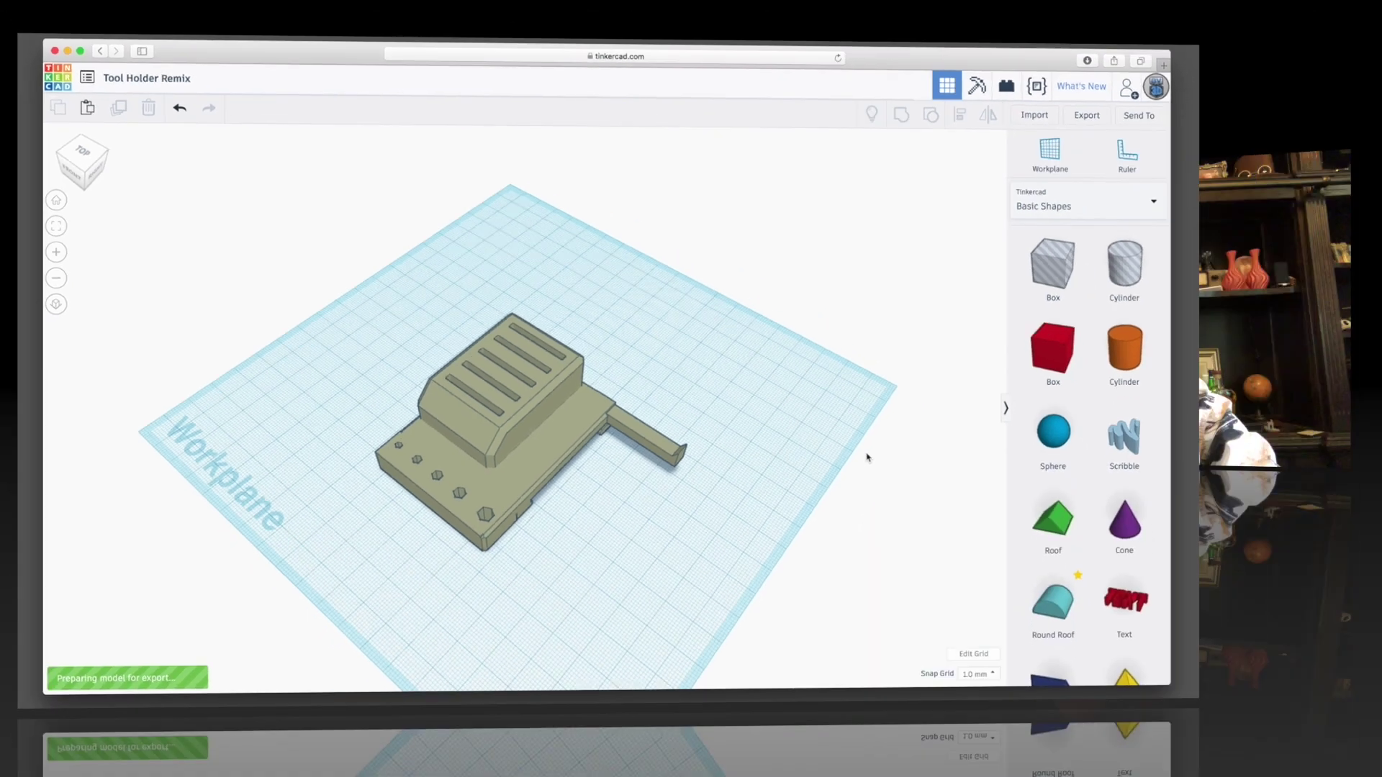